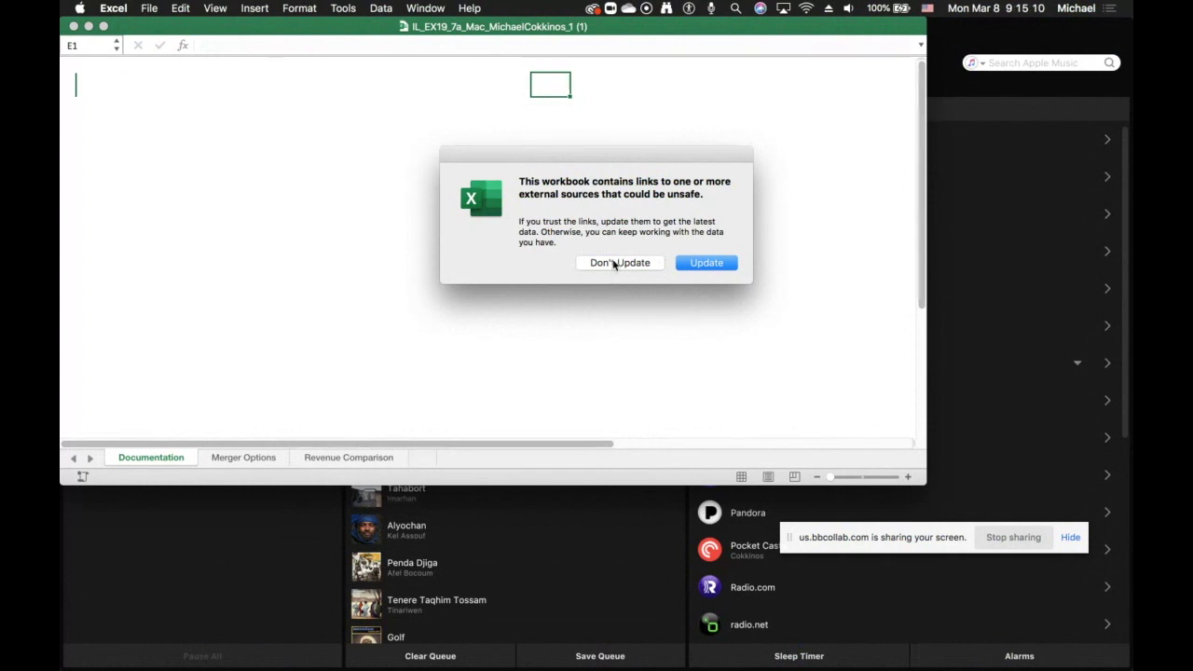
- Open the workbook without updating its external links and show the Merger Options sheet in full screen
{"action": "left_click", "coordinate": [614, 264]}
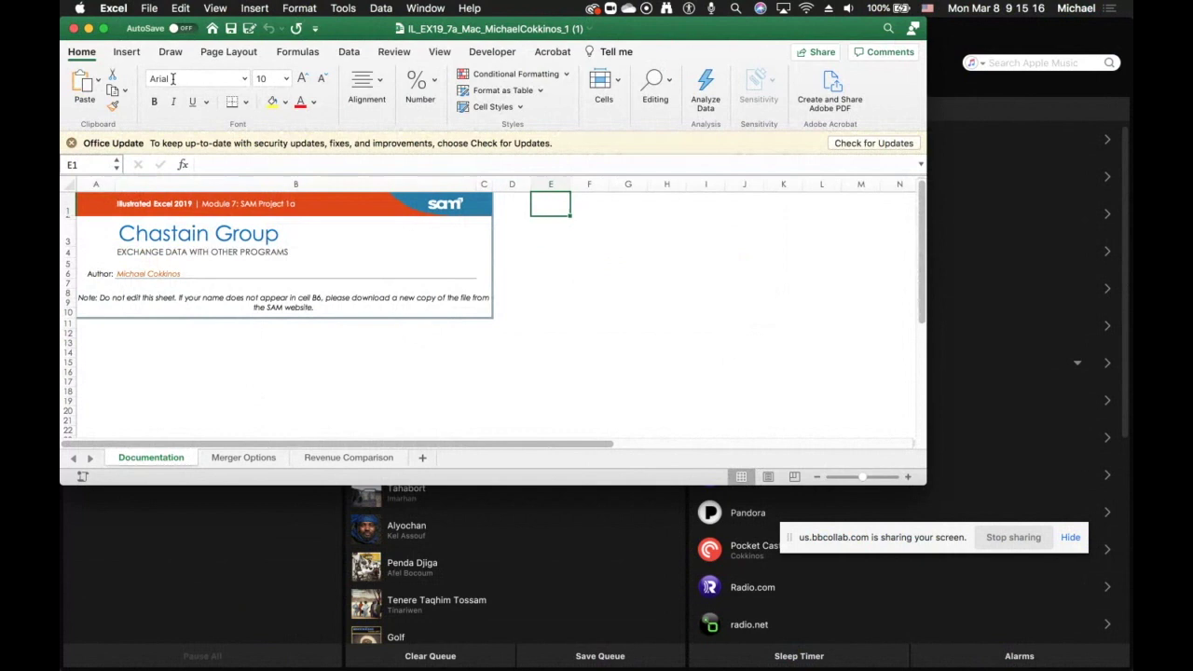
{"action": "left_click", "coordinate": [104, 29]}
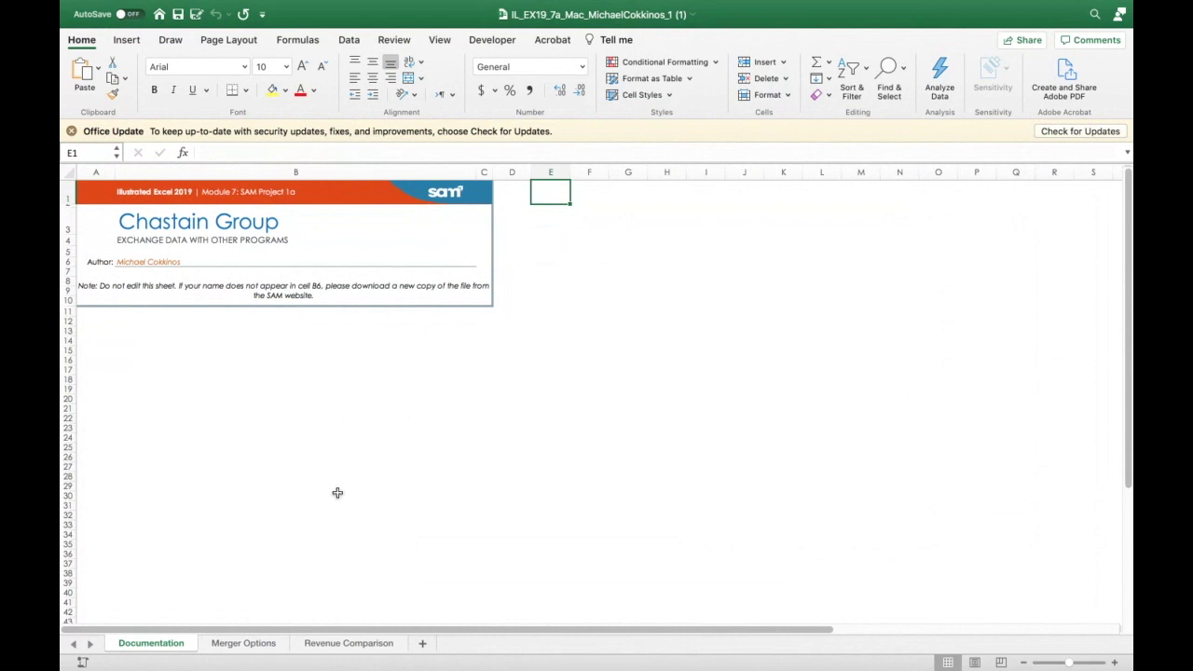
{"action": "left_click", "coordinate": [244, 643]}
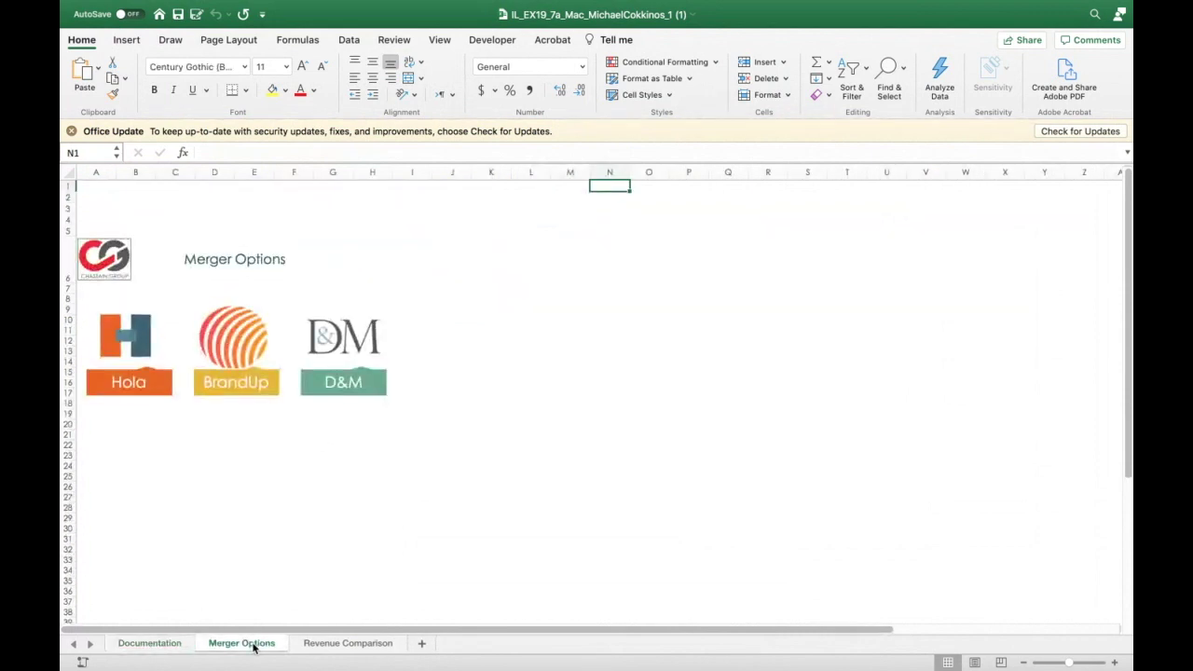
{"action": "left_click", "coordinate": [143, 341]}
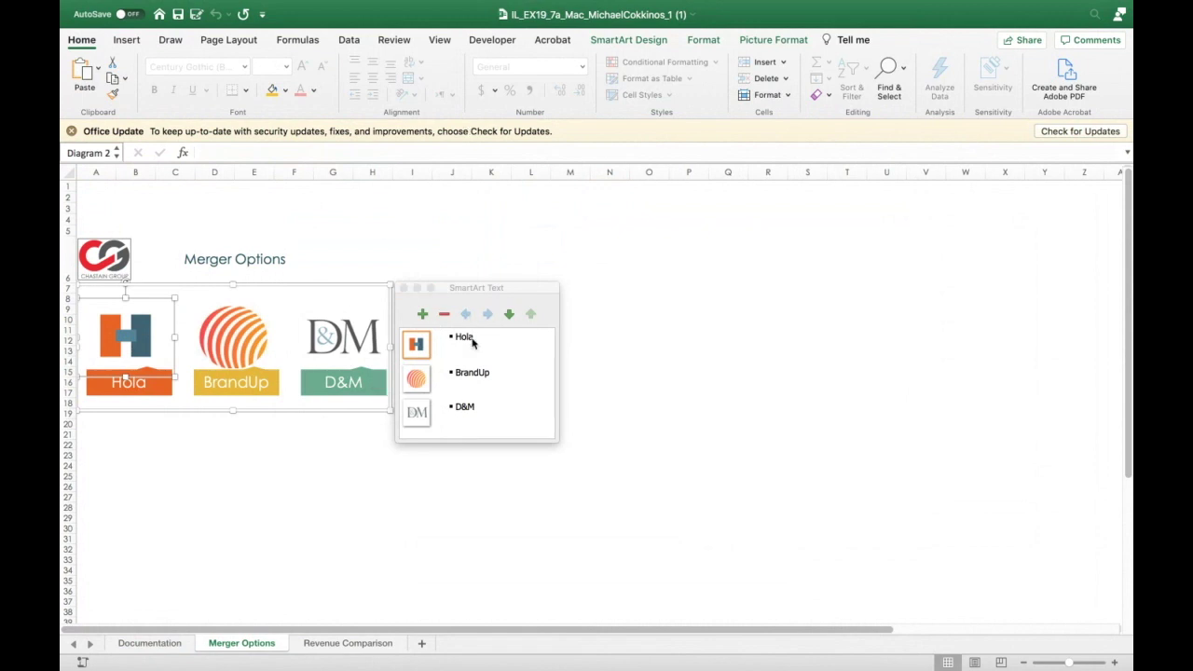
- Delete the Chastain Group logo and insert the picture Support_EX19_7a_Mac_Banner (2).jpg from the Downloads folder
{"action": "left_click", "coordinate": [126, 265]}
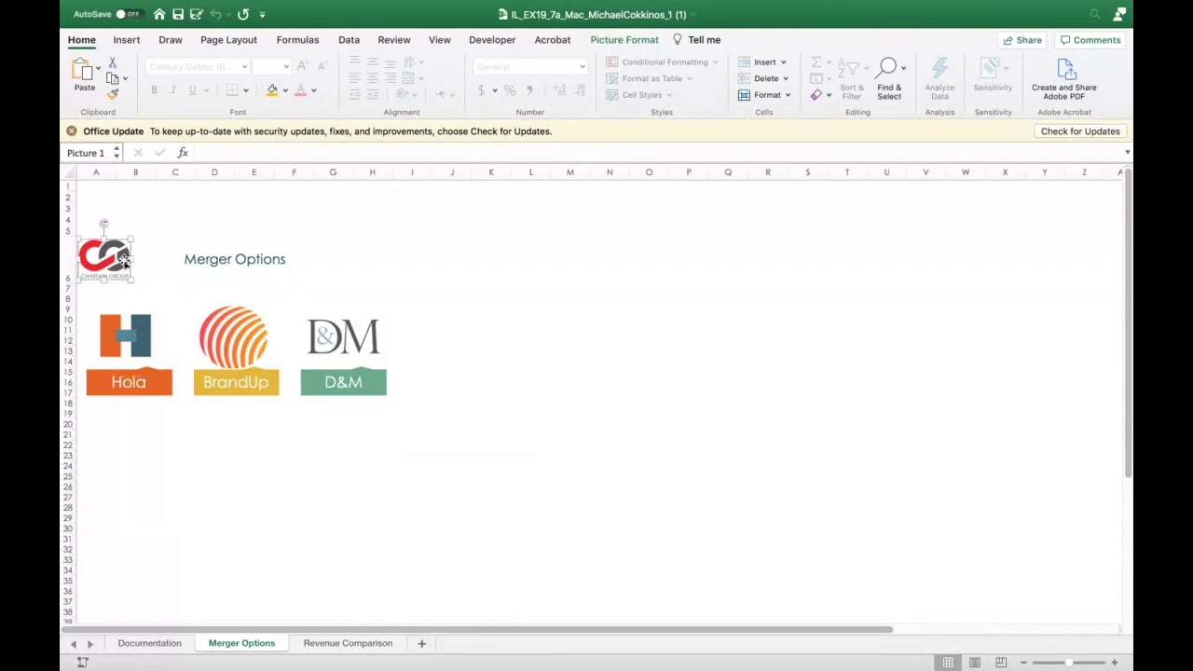
{"action": "key", "text": "Delete"}
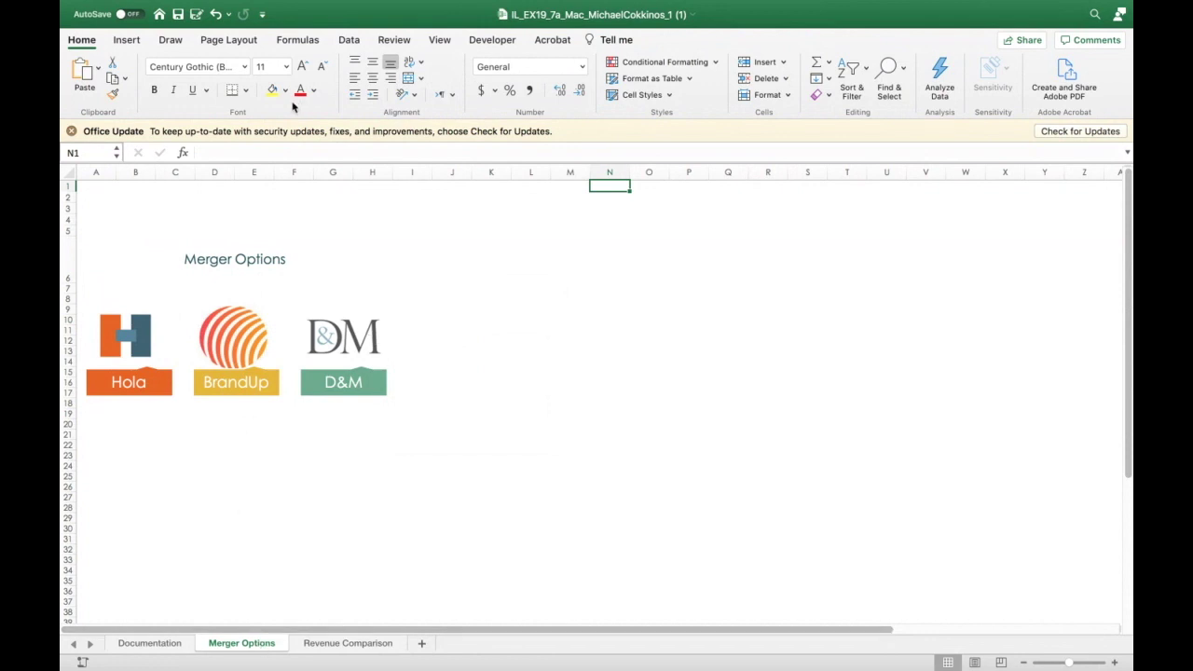
{"action": "left_click", "coordinate": [127, 41]}
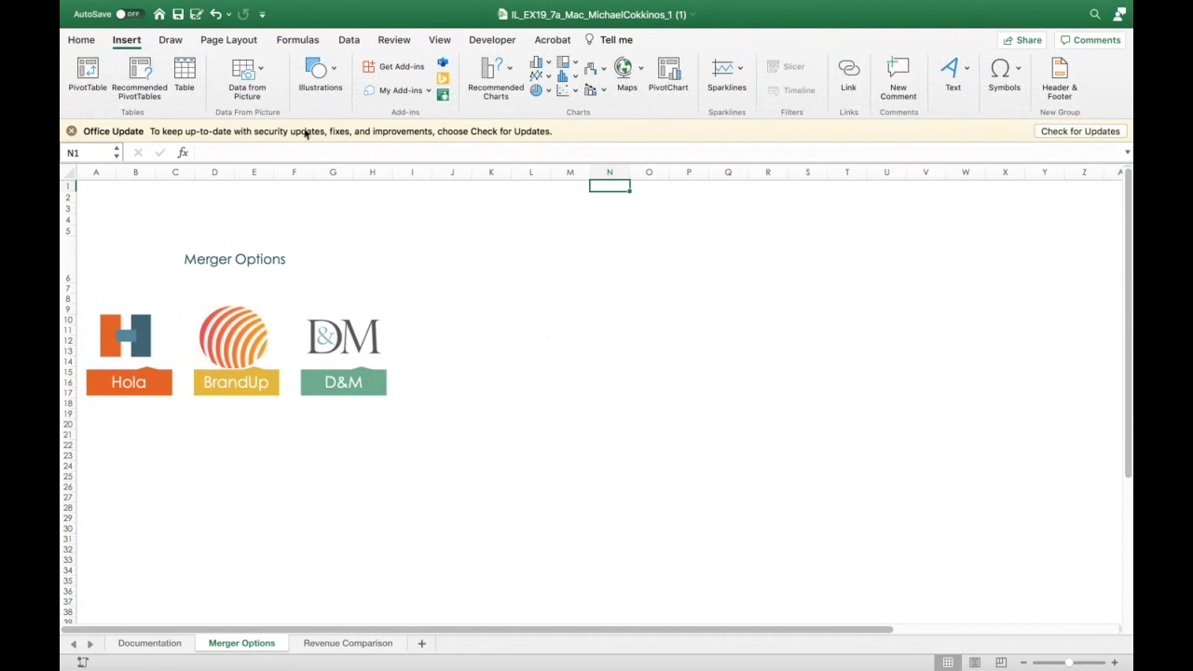
{"action": "left_click", "coordinate": [334, 80]}
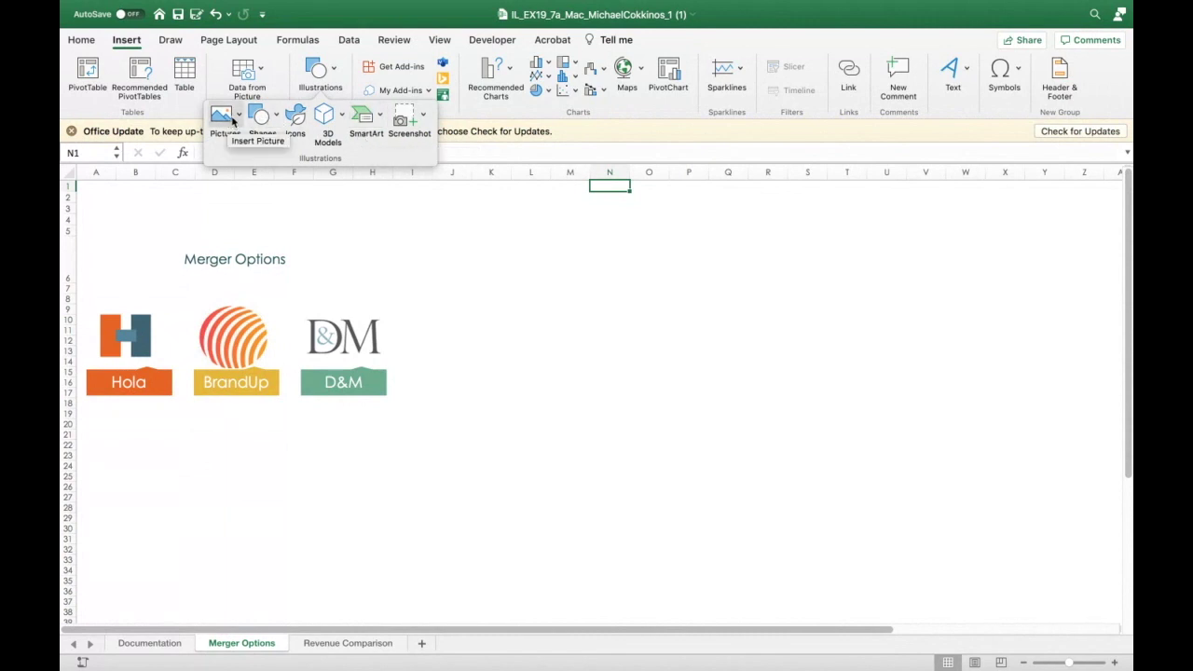
{"action": "left_click", "coordinate": [231, 119]}
{"action": "left_click", "coordinate": [240, 159]}
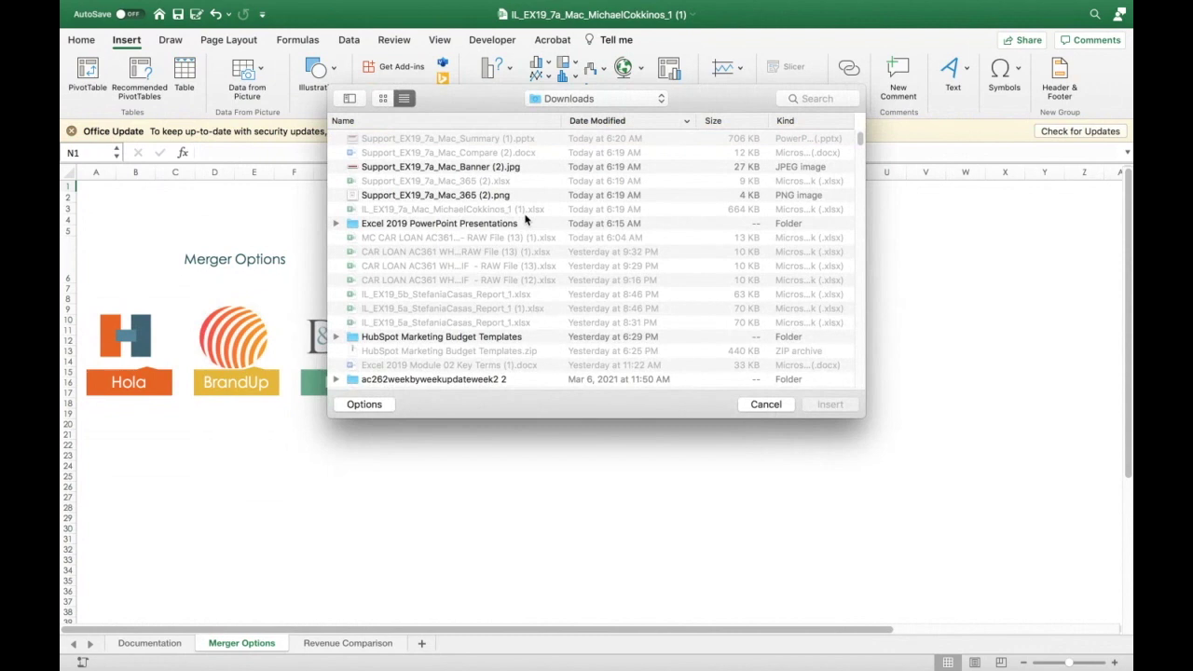
{"action": "double_click", "coordinate": [501, 166]}
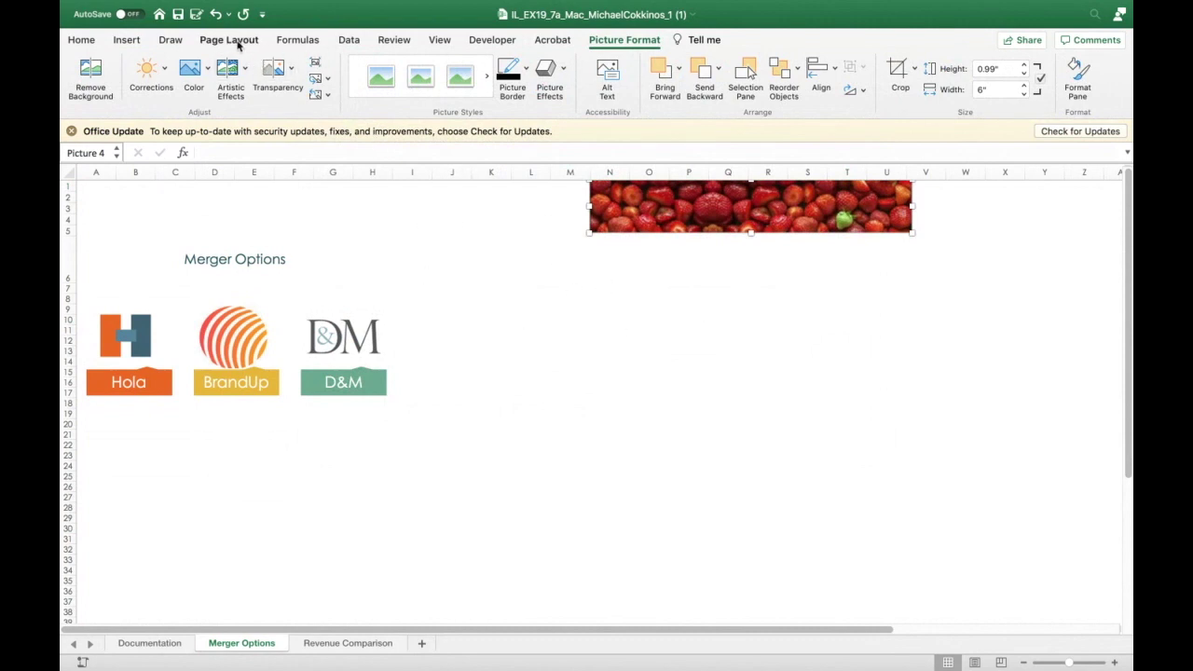
- Undo the banner insertion and the logo deletion, and move the logo slightly higher on the sheet
{"action": "left_click", "coordinate": [217, 16]}
{"action": "left_click", "coordinate": [216, 16]}
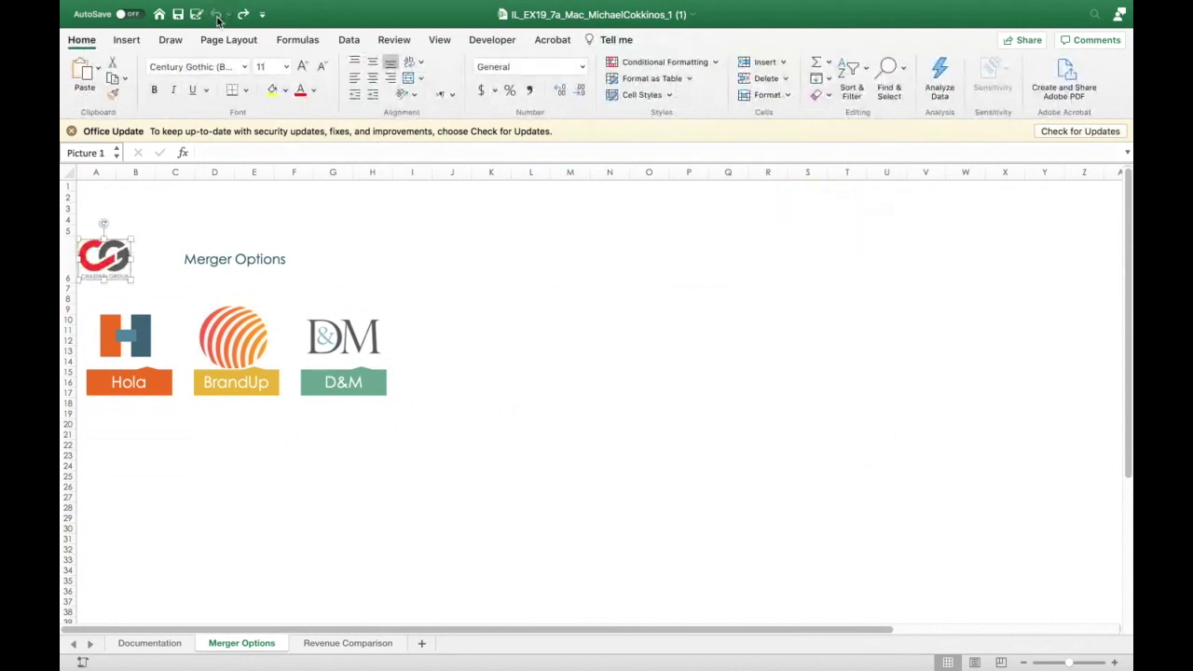
{"action": "left_click_drag", "start_coordinate": [105, 267], "coordinate": [96, 233]}
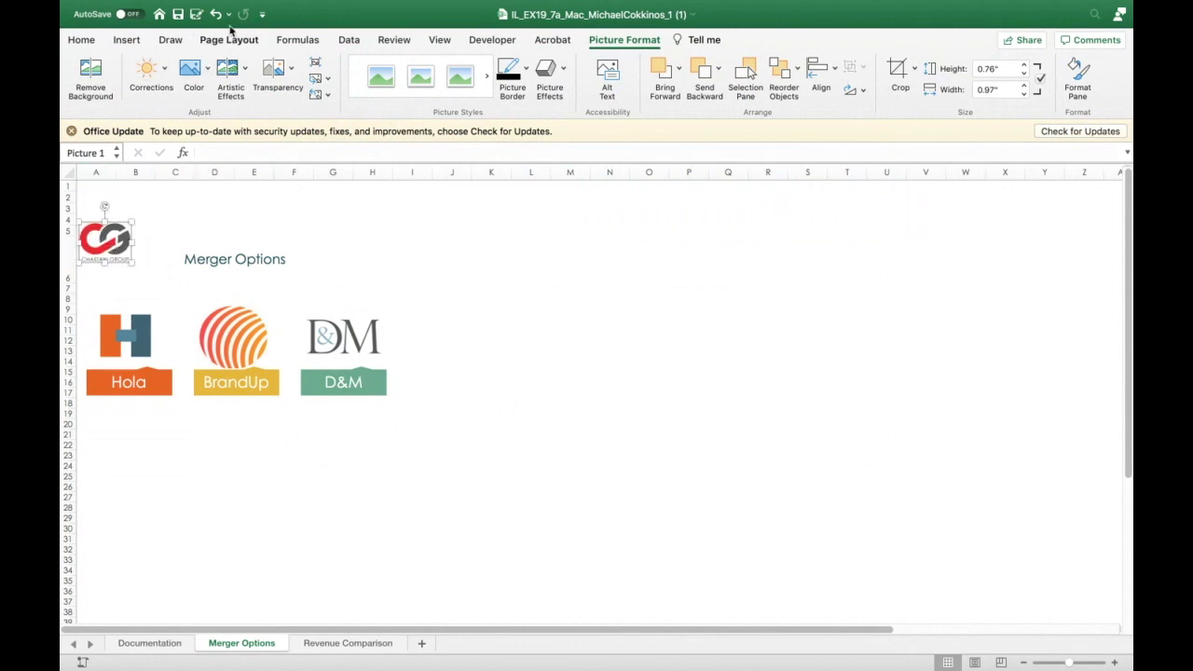
- Insert the picture file Support_EX19_7a_Mac_Banner (2).jpg from Downloads while keeping the logo on the sheet
{"action": "left_click", "coordinate": [127, 40]}
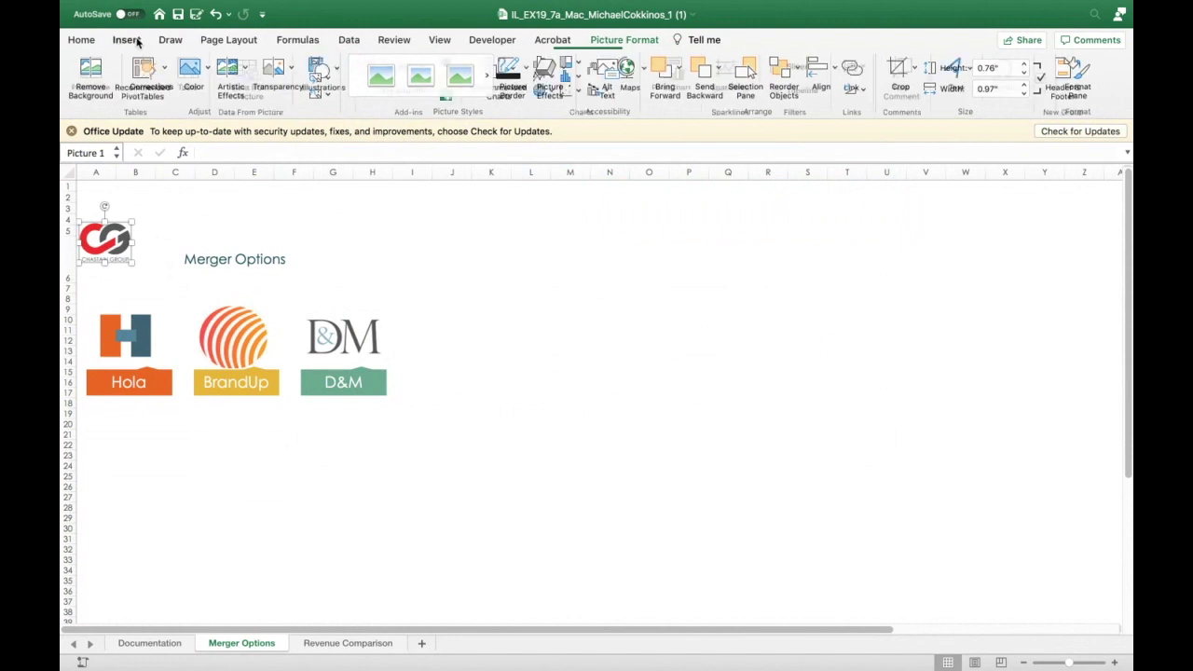
{"action": "left_click", "coordinate": [331, 72]}
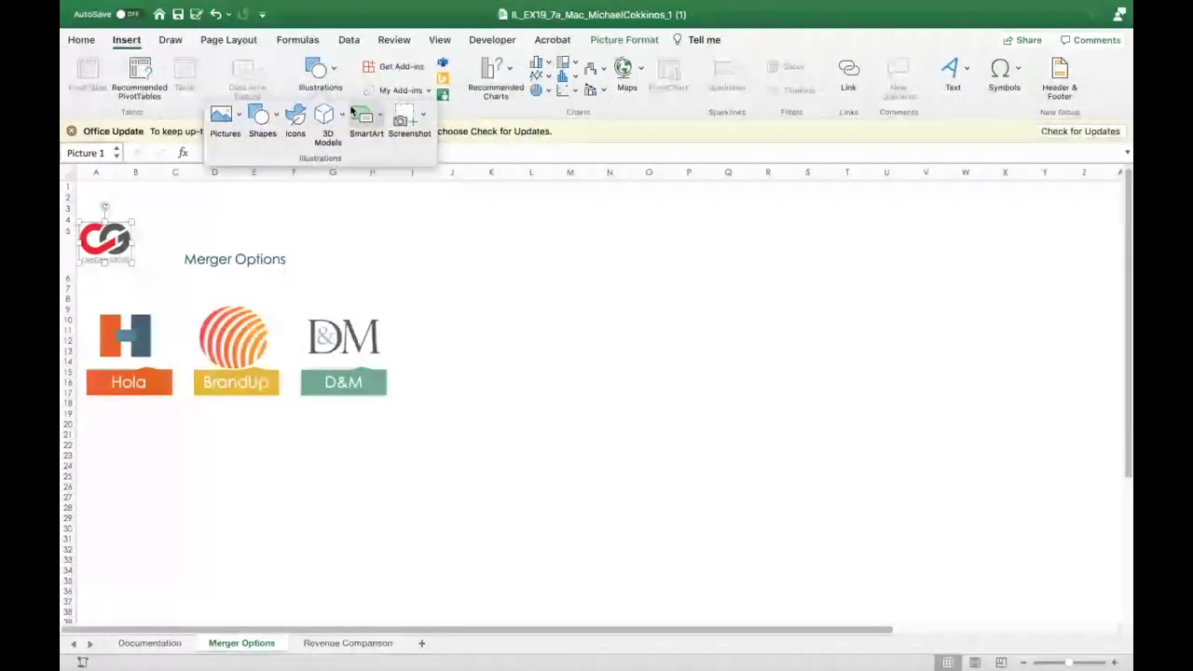
{"action": "left_click", "coordinate": [237, 113]}
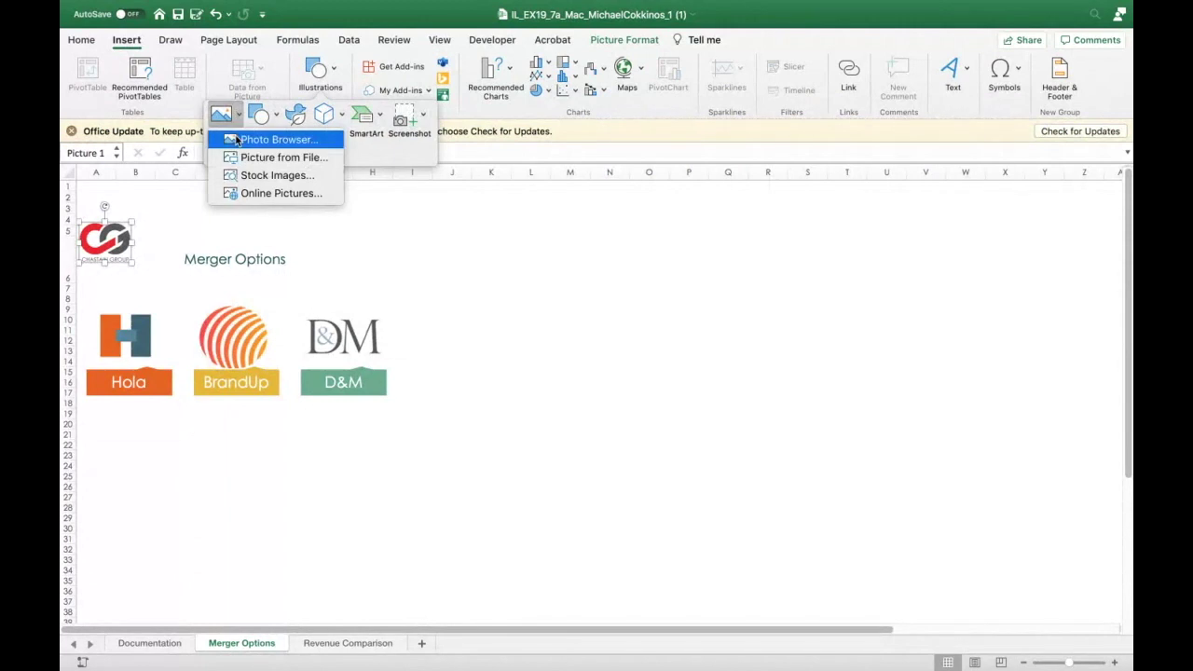
{"action": "left_click", "coordinate": [238, 156]}
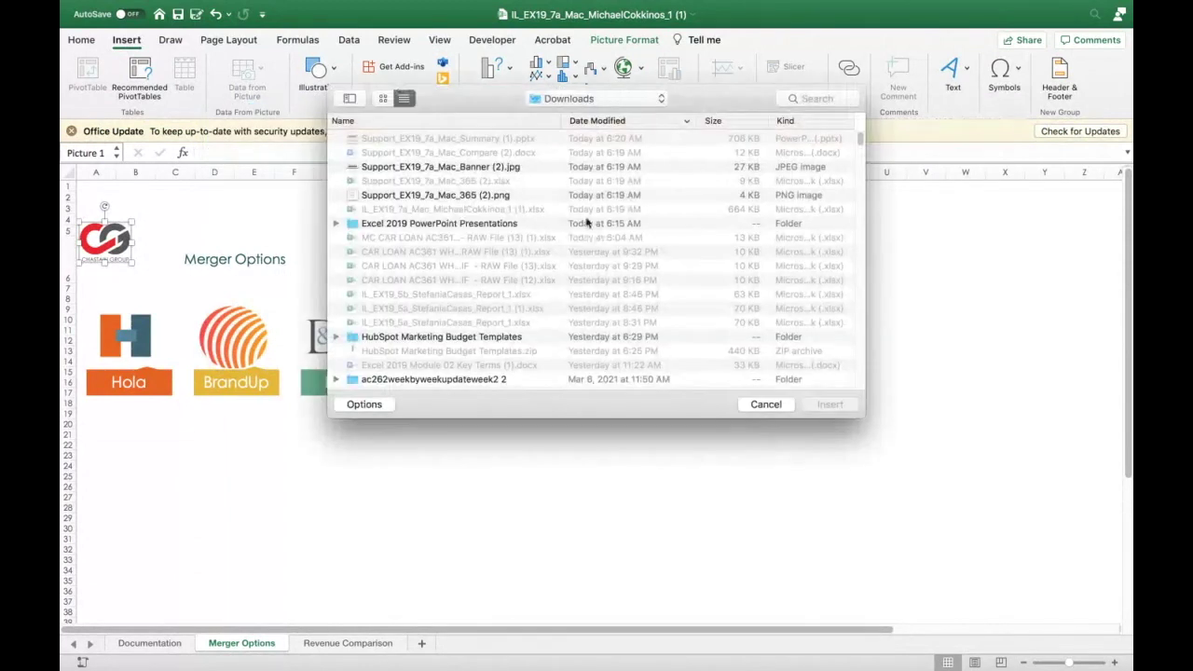
{"action": "double_click", "coordinate": [513, 170]}
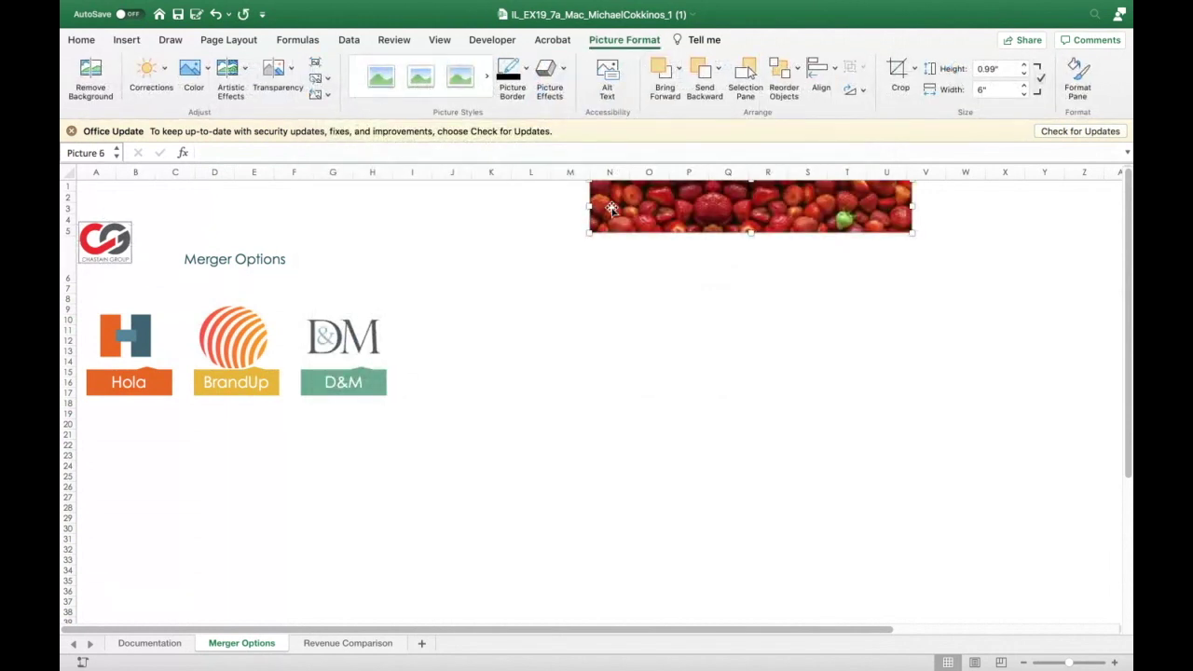
- Place the banner at cell A1 and move the Chastain Group logo below it, beginning in row 6
{"action": "left_click_drag", "start_coordinate": [611, 207], "coordinate": [102, 272]}
{"action": "left_click_drag", "start_coordinate": [271, 205], "coordinate": [86, 198]}
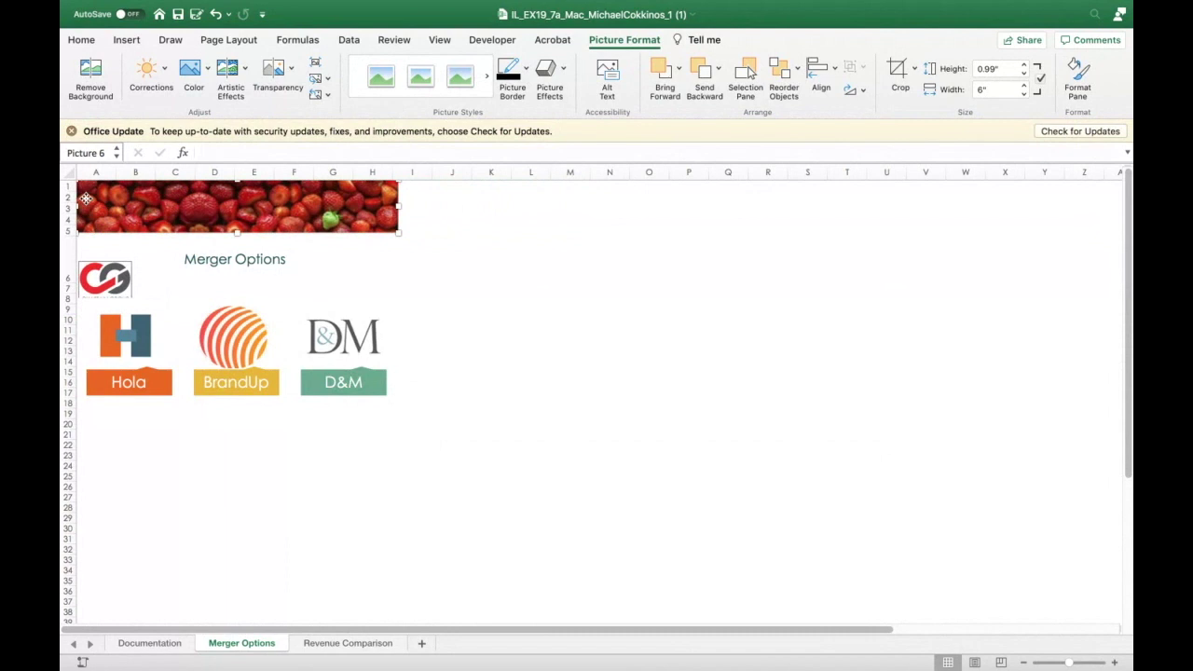
- Delete the strawberry banner picture from the Merger Options sheet
{"action": "left_click", "coordinate": [99, 282]}
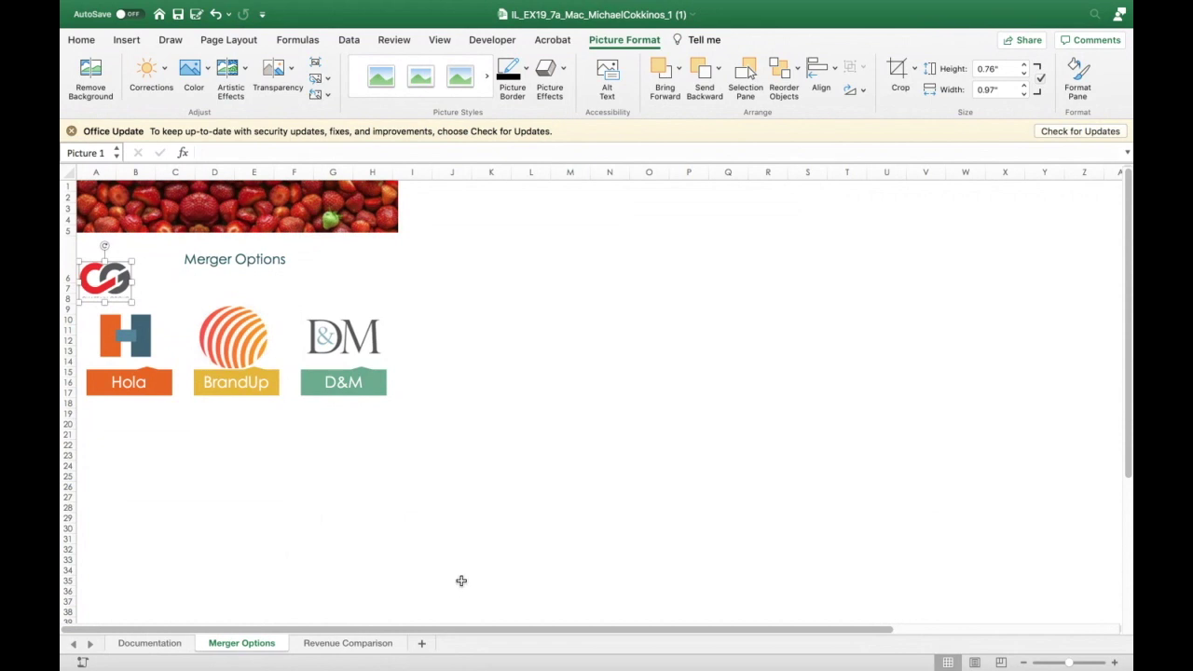
{"action": "left_click", "coordinate": [241, 214]}
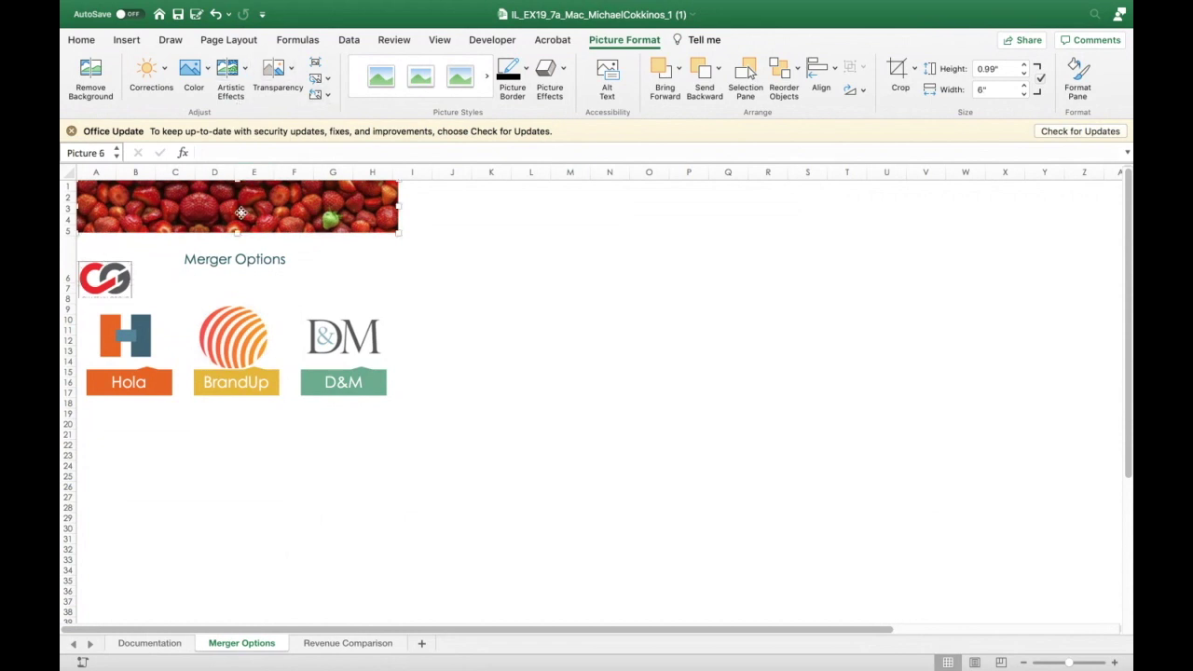
{"action": "key", "text": "Delete"}
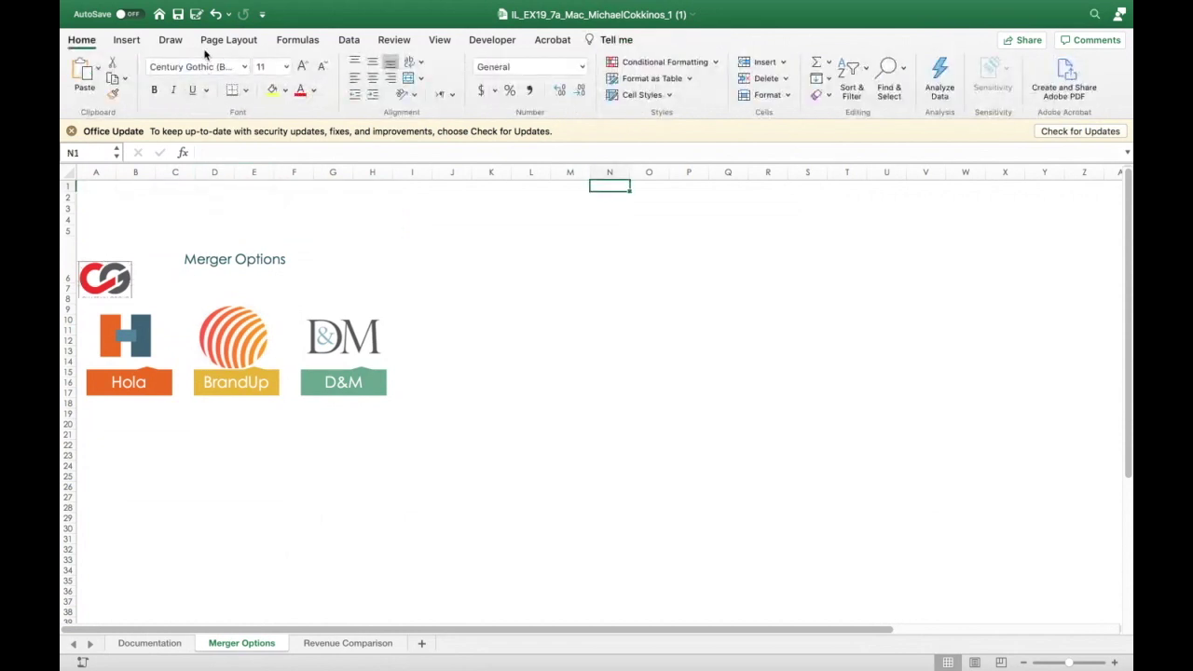
- Insert Support_EX19_7a_Mac_Banner (2).jpg from Downloads and position it at cell A1 above the Merger Options heading
{"action": "left_click", "coordinate": [126, 40]}
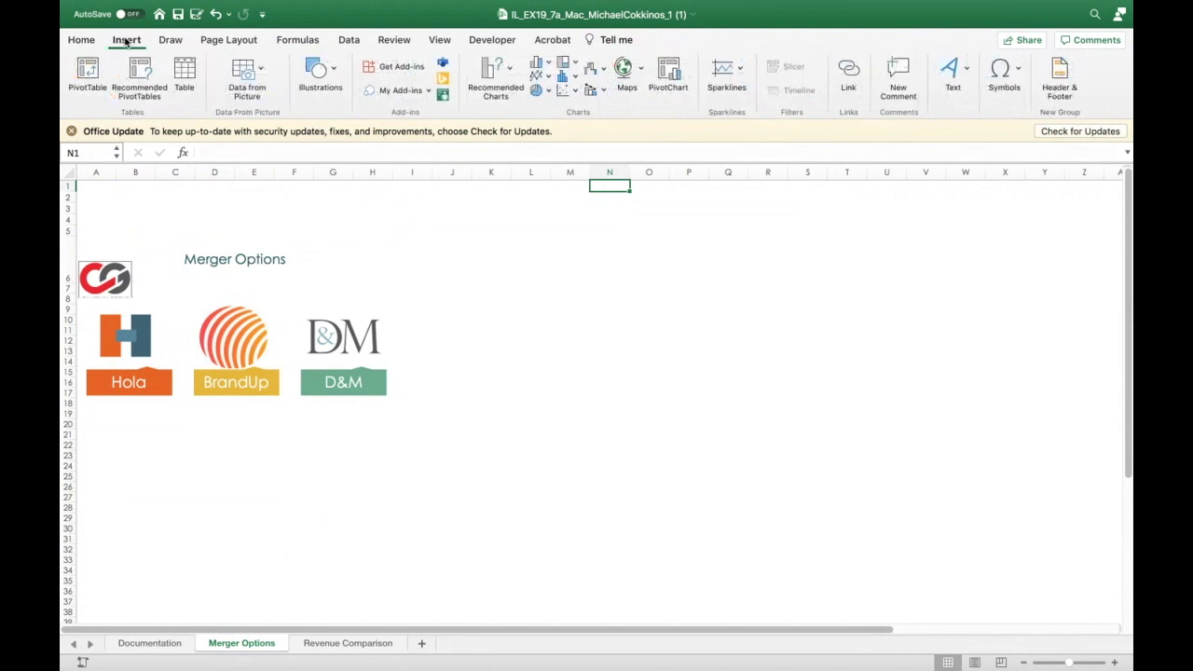
{"action": "left_click", "coordinate": [321, 72]}
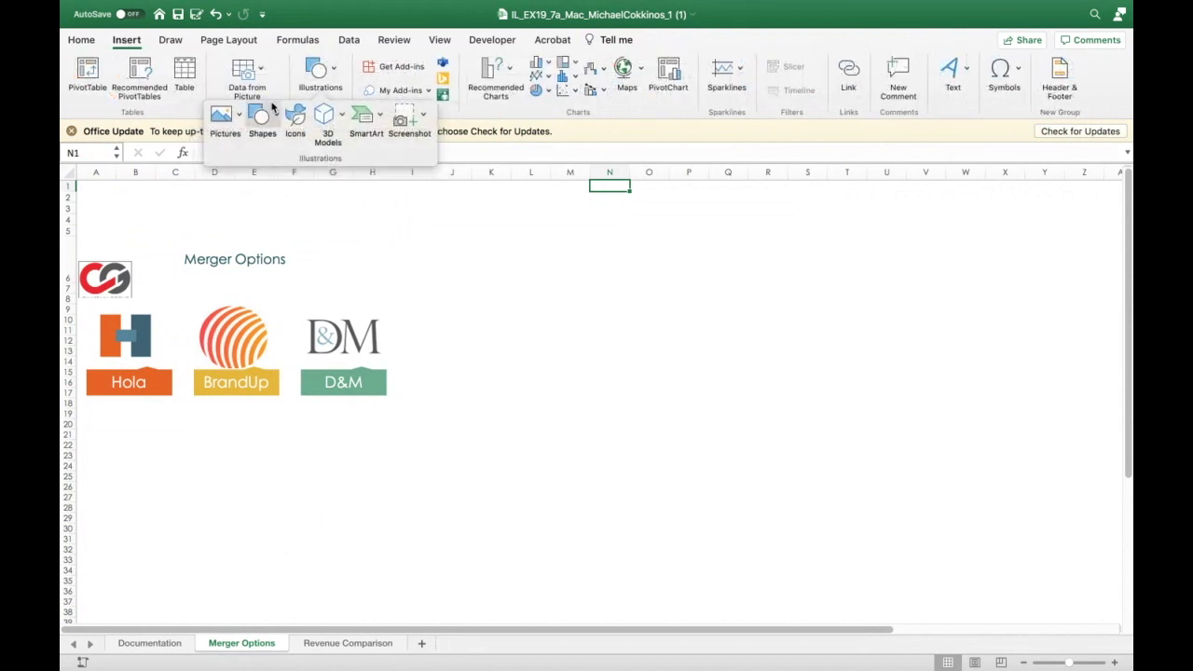
{"action": "left_click", "coordinate": [240, 117]}
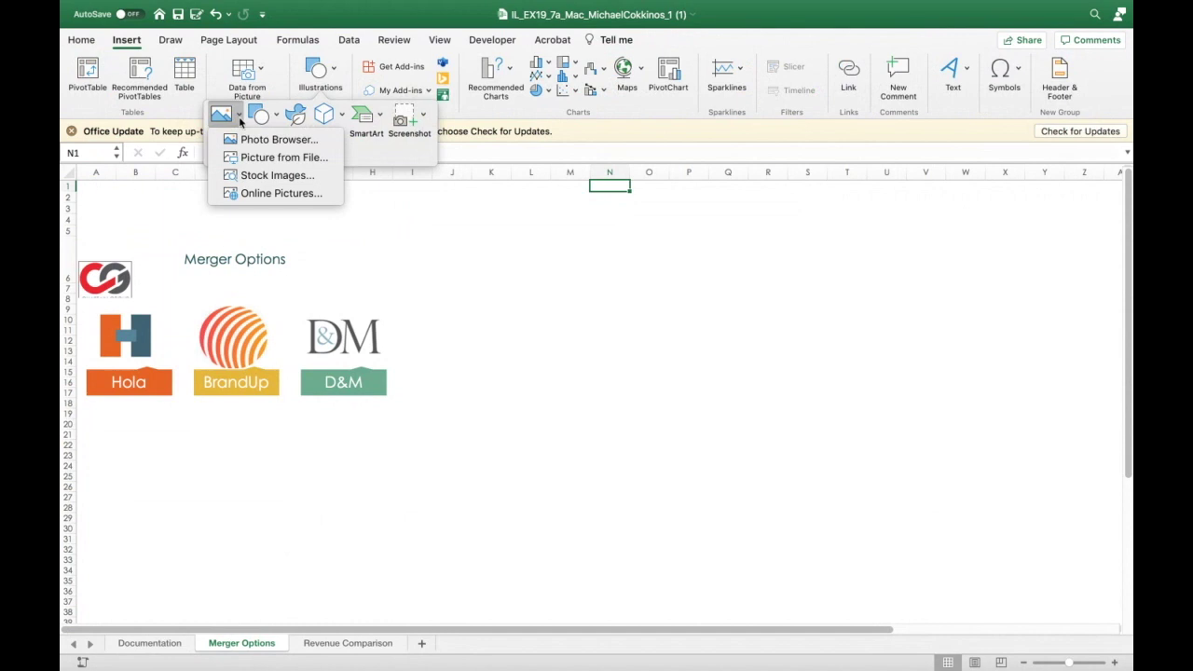
{"action": "left_click", "coordinate": [250, 159]}
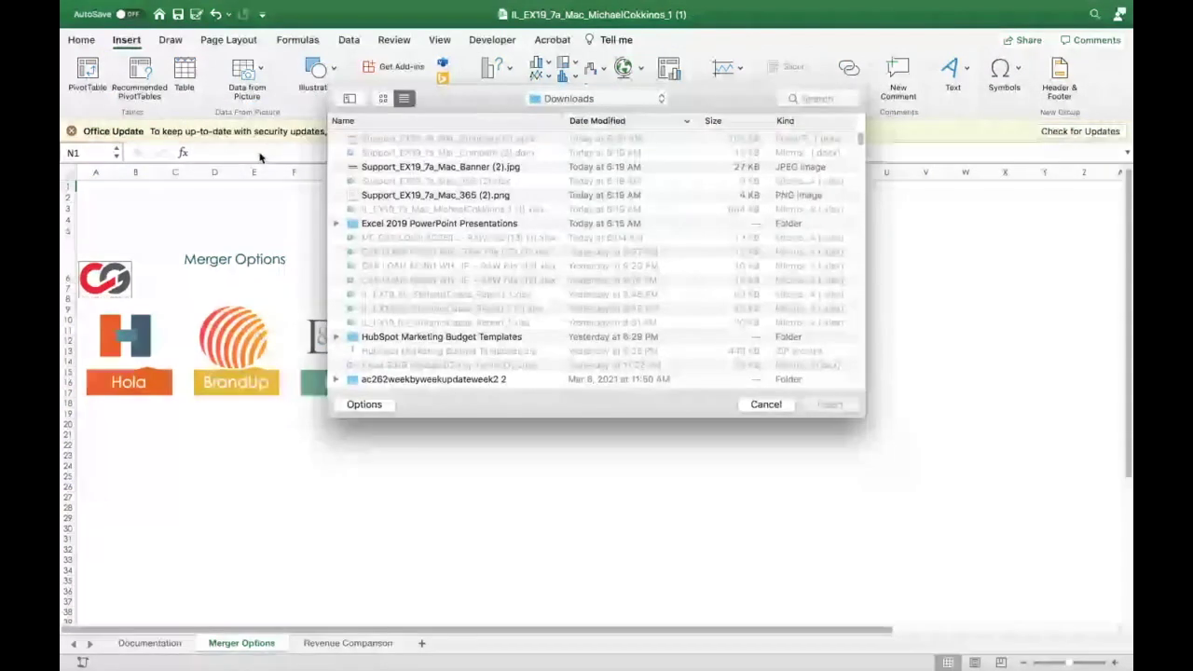
{"action": "left_click", "coordinate": [403, 169]}
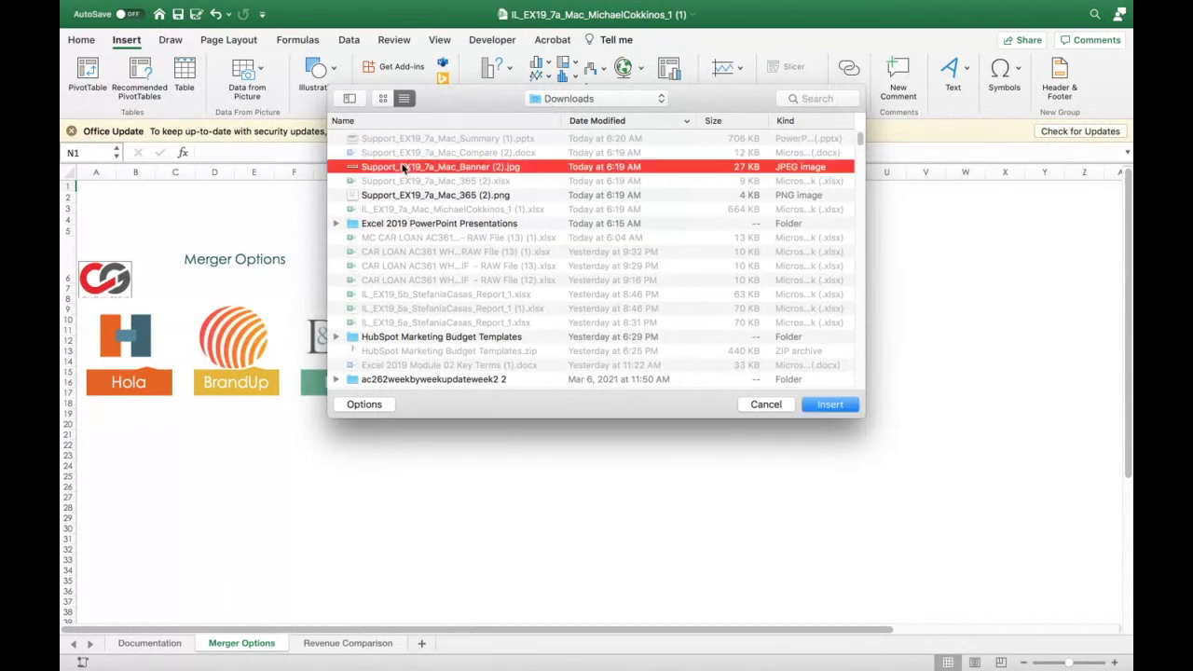
{"action": "double_click", "coordinate": [403, 168]}
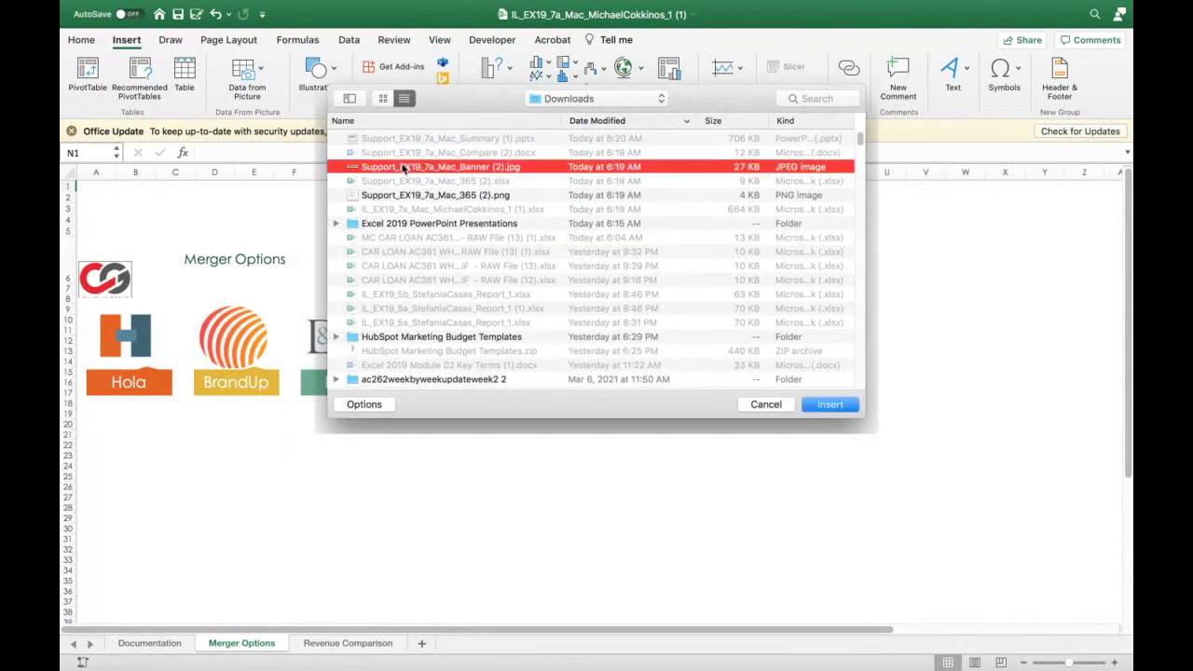
{"action": "left_click_drag", "start_coordinate": [658, 196], "coordinate": [148, 197]}
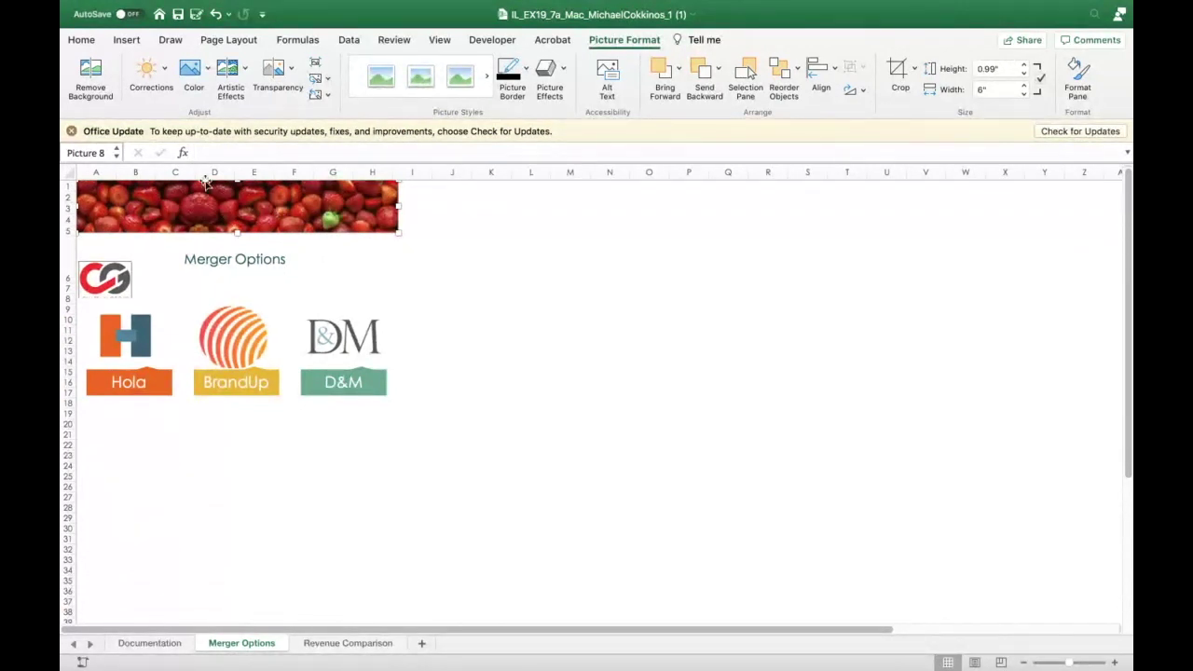
- Correct the banner picture to +20% brightness and +20% contrast, and apply the strongest sharpening preset
{"action": "left_click", "coordinate": [162, 69]}
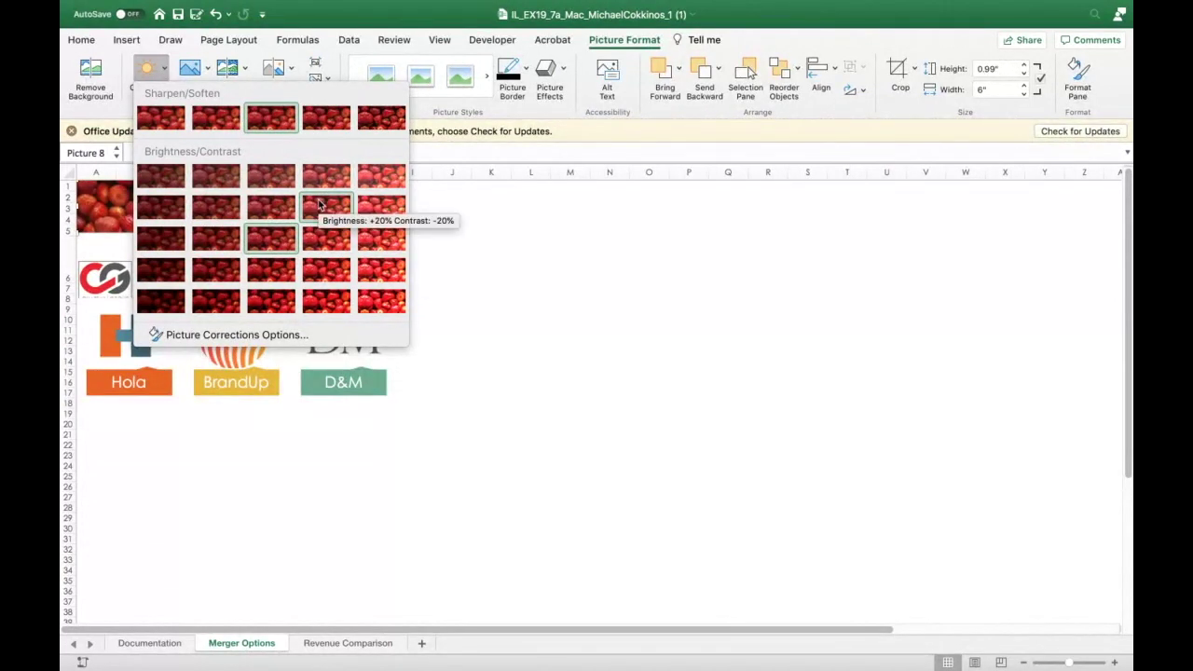
{"action": "left_click", "coordinate": [326, 271]}
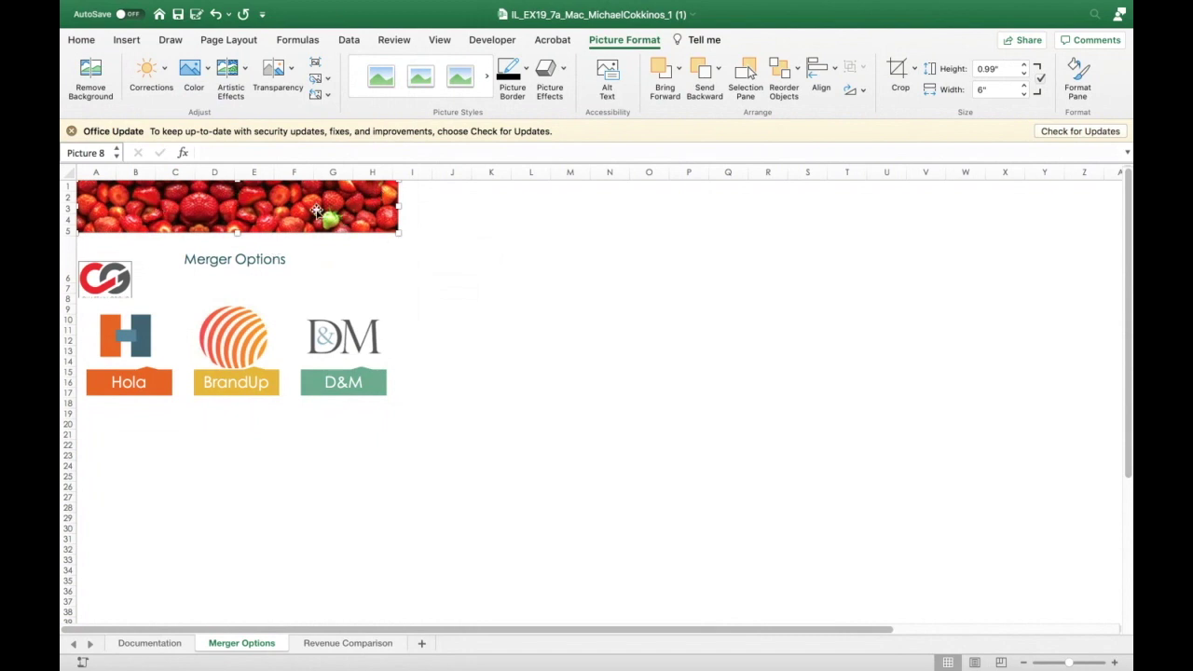
{"action": "left_click", "coordinate": [168, 82]}
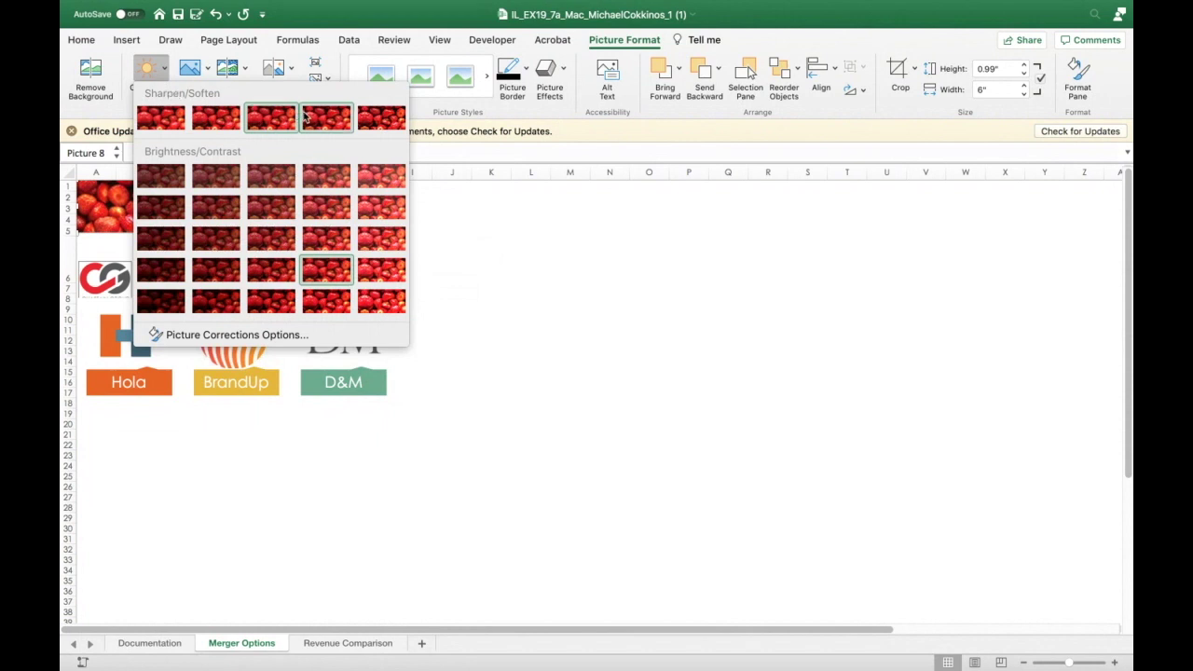
{"action": "left_click", "coordinate": [369, 115]}
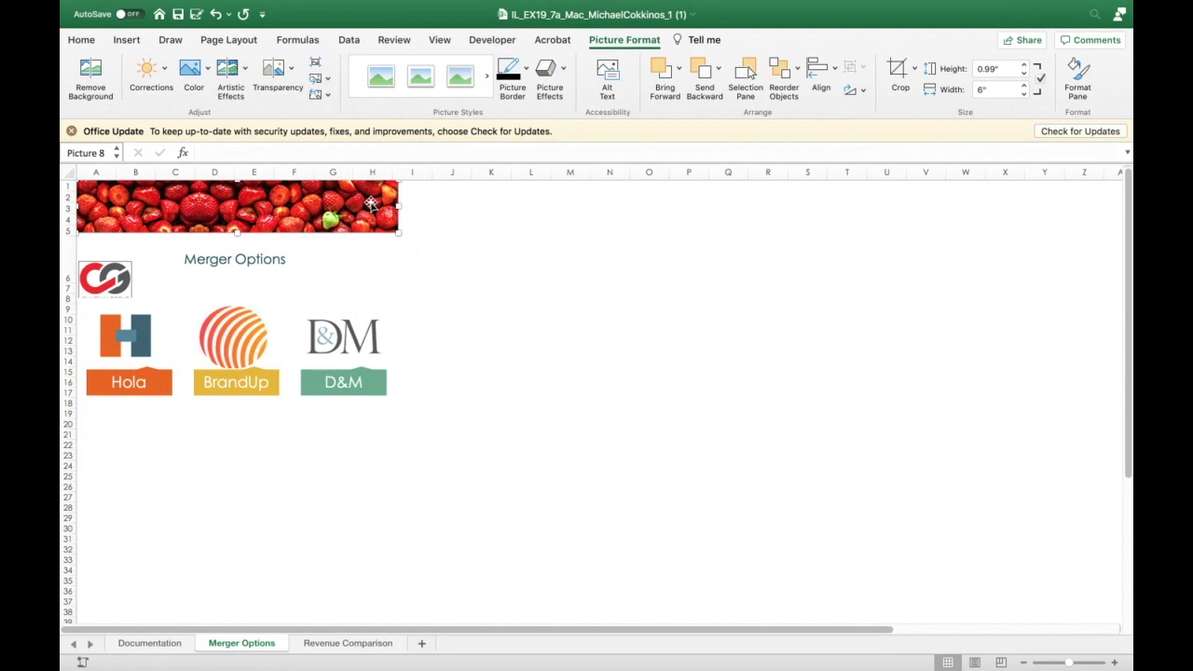
{"action": "left_click", "coordinate": [163, 73]}
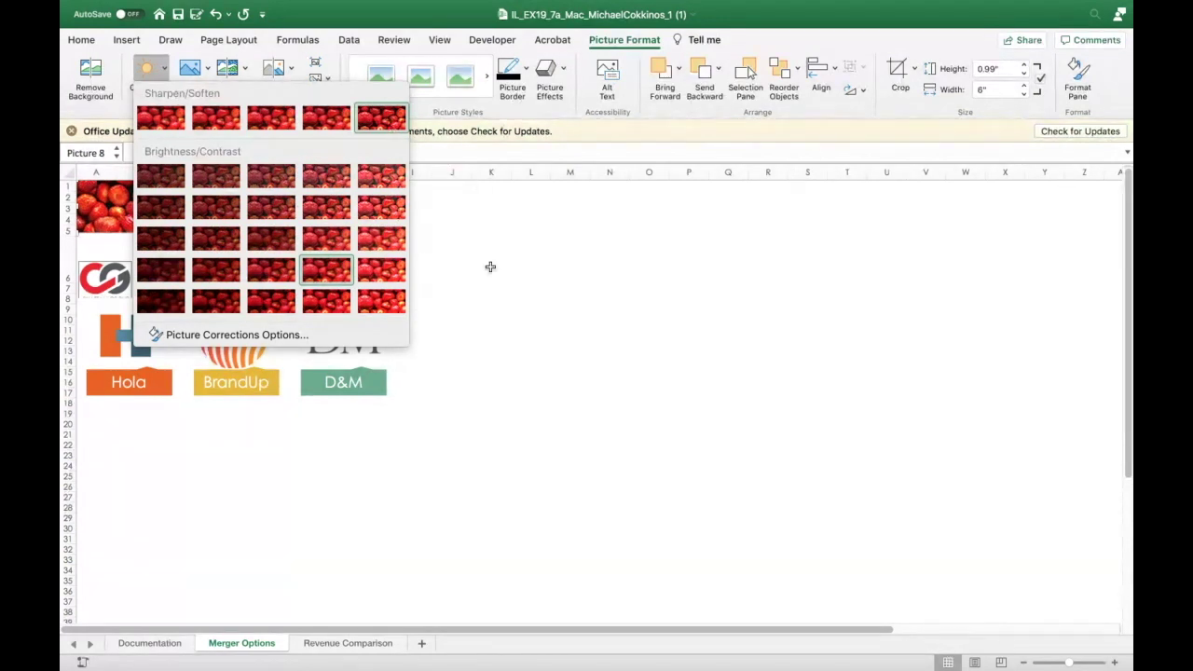
{"action": "key", "text": "Escape"}
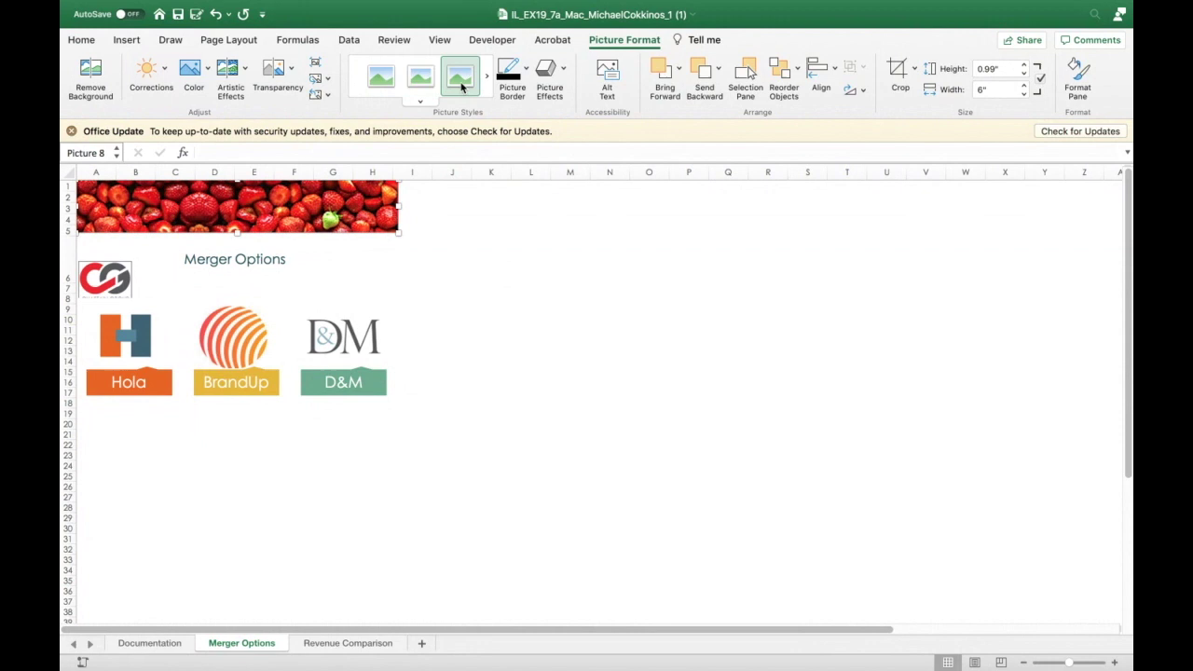
- Apply the first touching variation of the Reflection effect to the banner picture and deselect it
{"action": "left_click", "coordinate": [421, 101]}
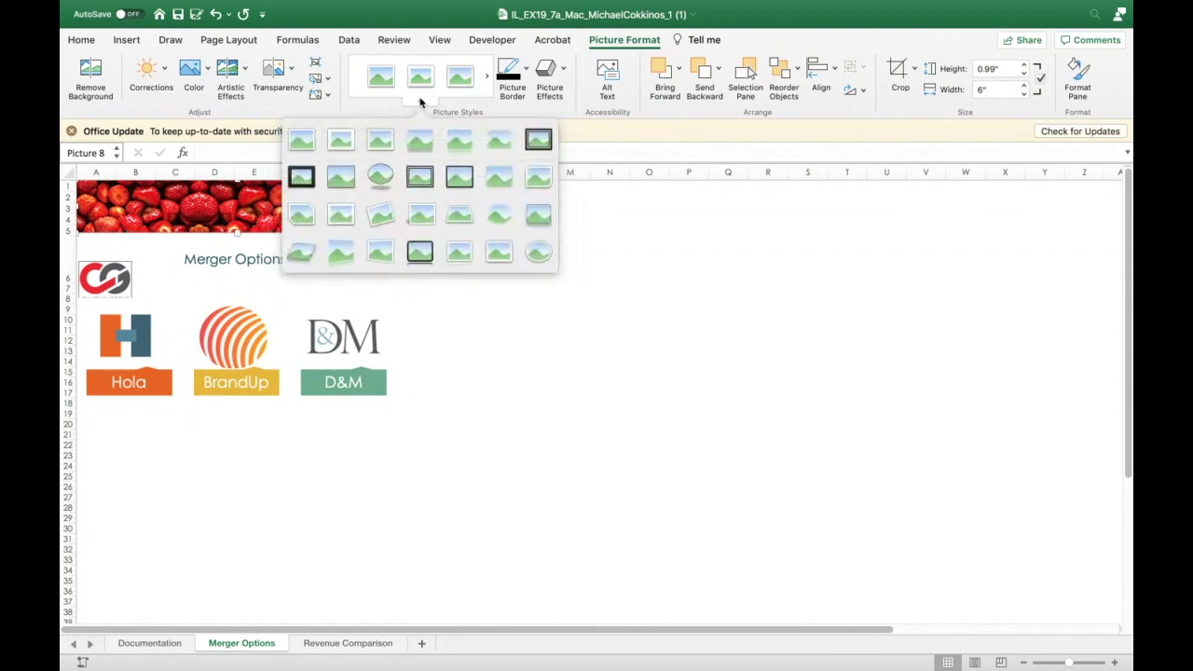
{"action": "left_click", "coordinate": [602, 239]}
{"action": "left_click", "coordinate": [556, 74]}
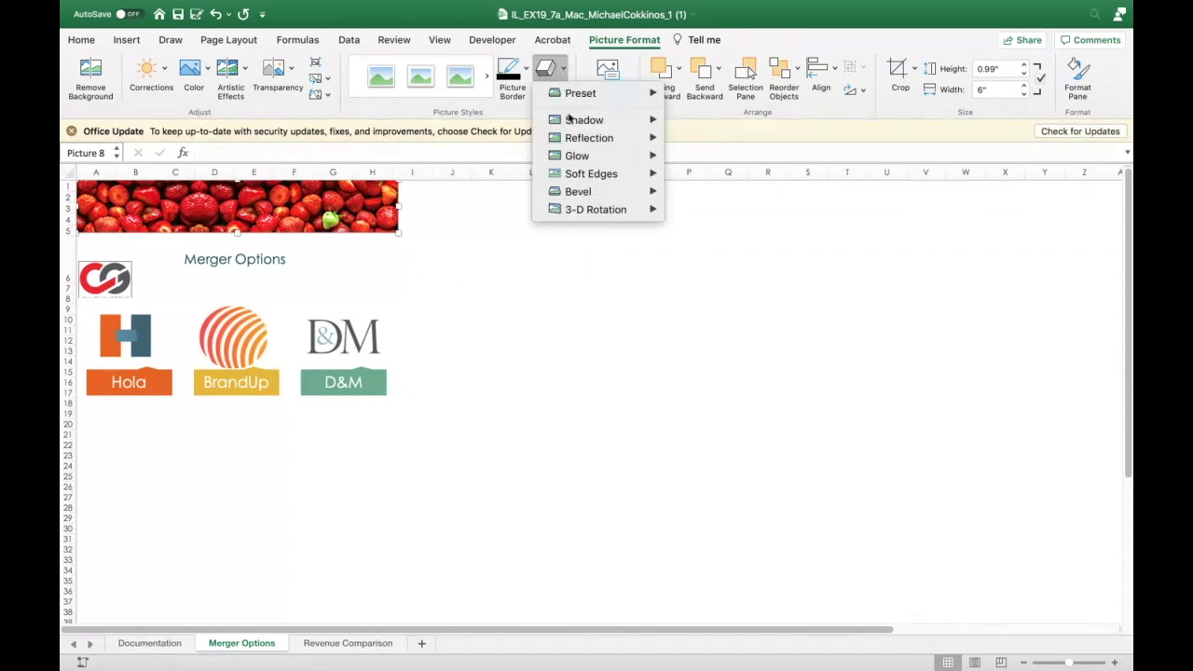
{"action": "mouse_move", "coordinate": [572, 138]}
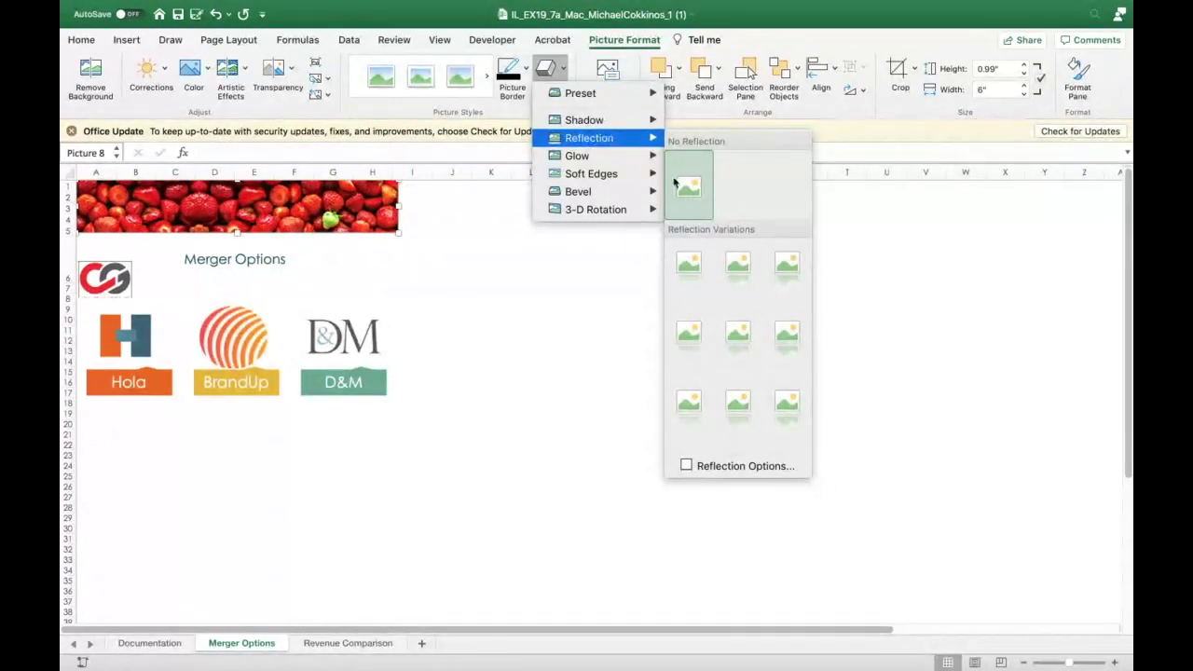
{"action": "left_click", "coordinate": [690, 260]}
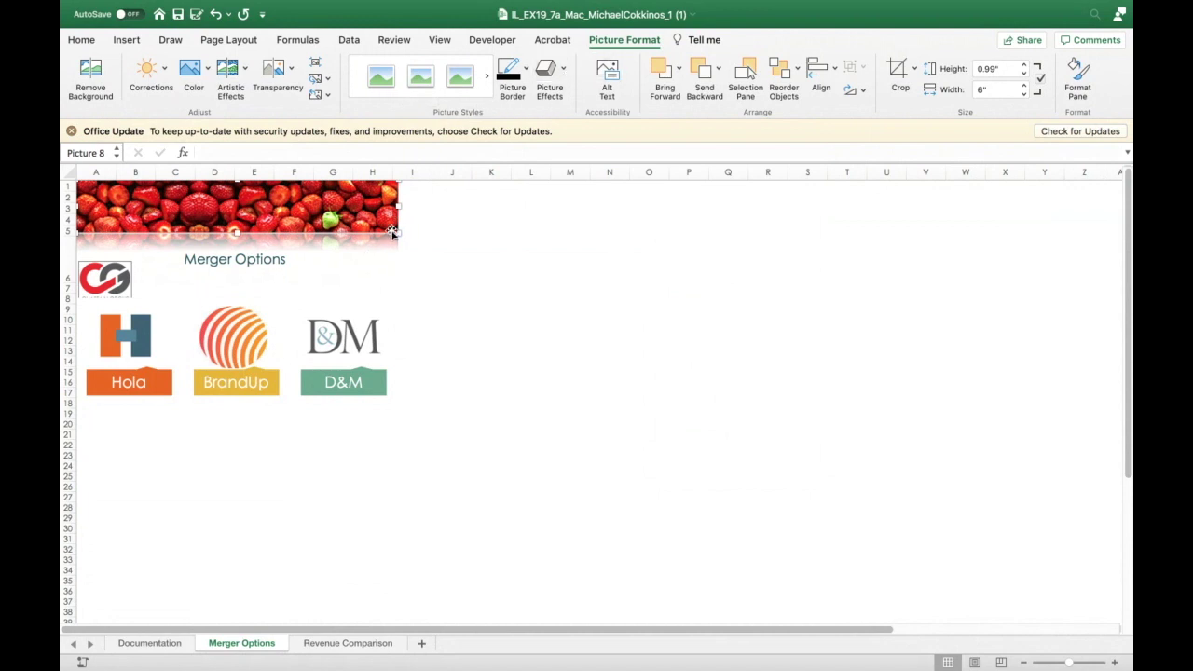
{"action": "left_click", "coordinate": [497, 249]}
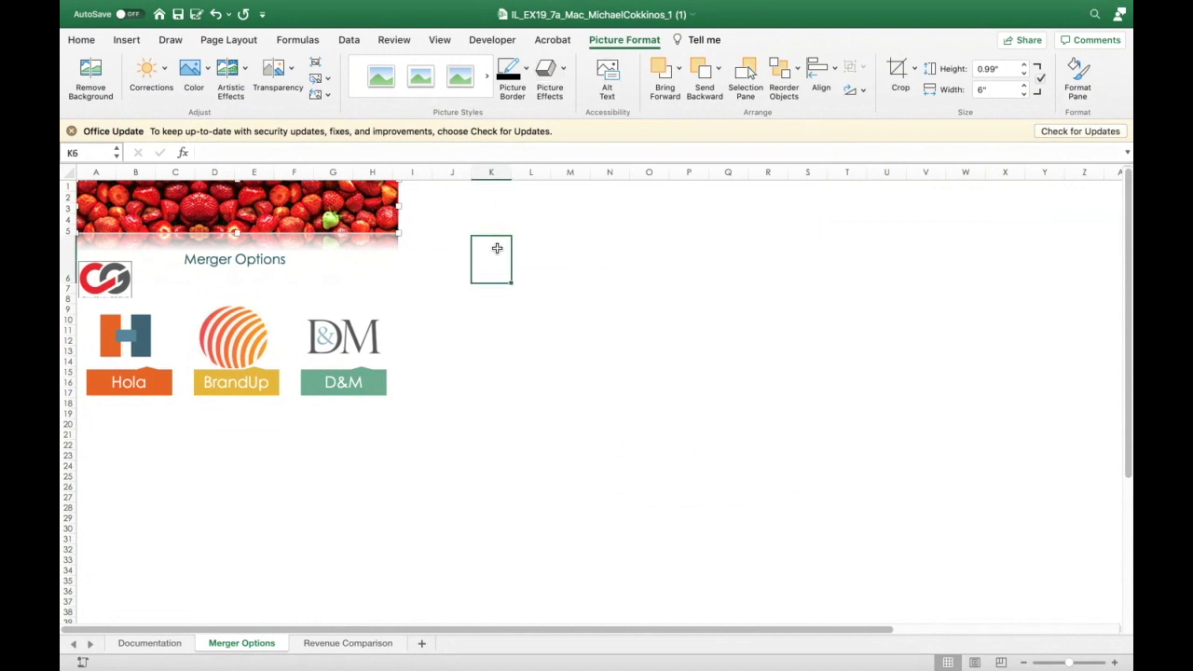
{"action": "key", "text": "Up"}
{"action": "key", "text": "Up"}
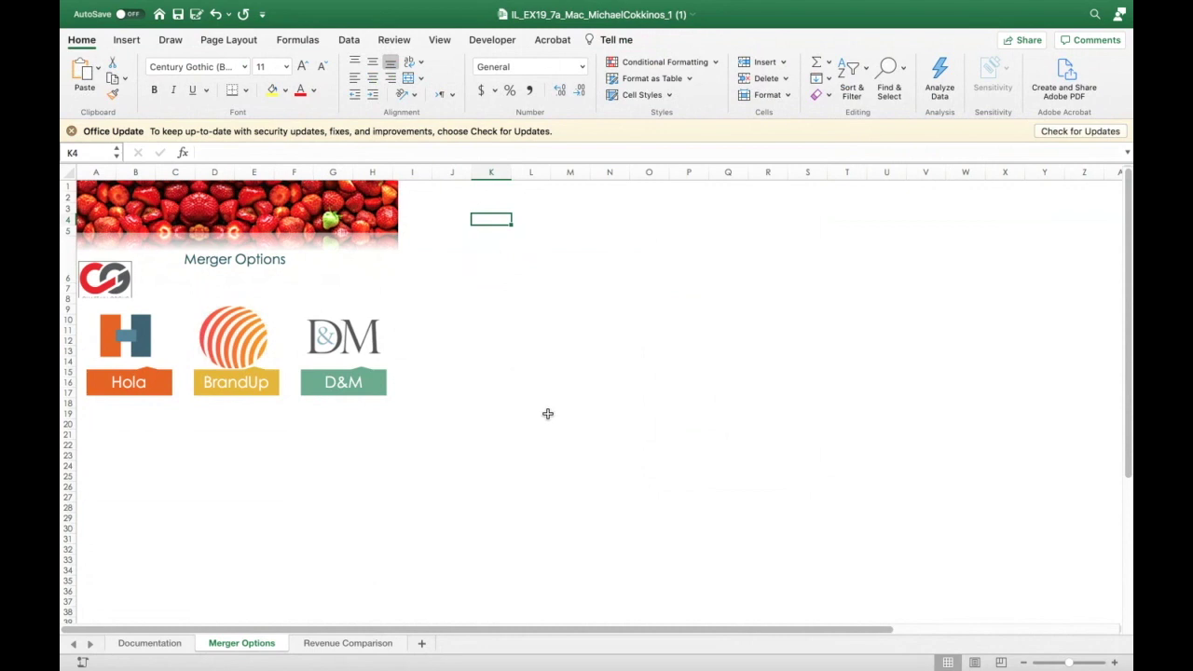
- Review which Reflection variation is applied to the banner picture
{"action": "left_click", "coordinate": [239, 215]}
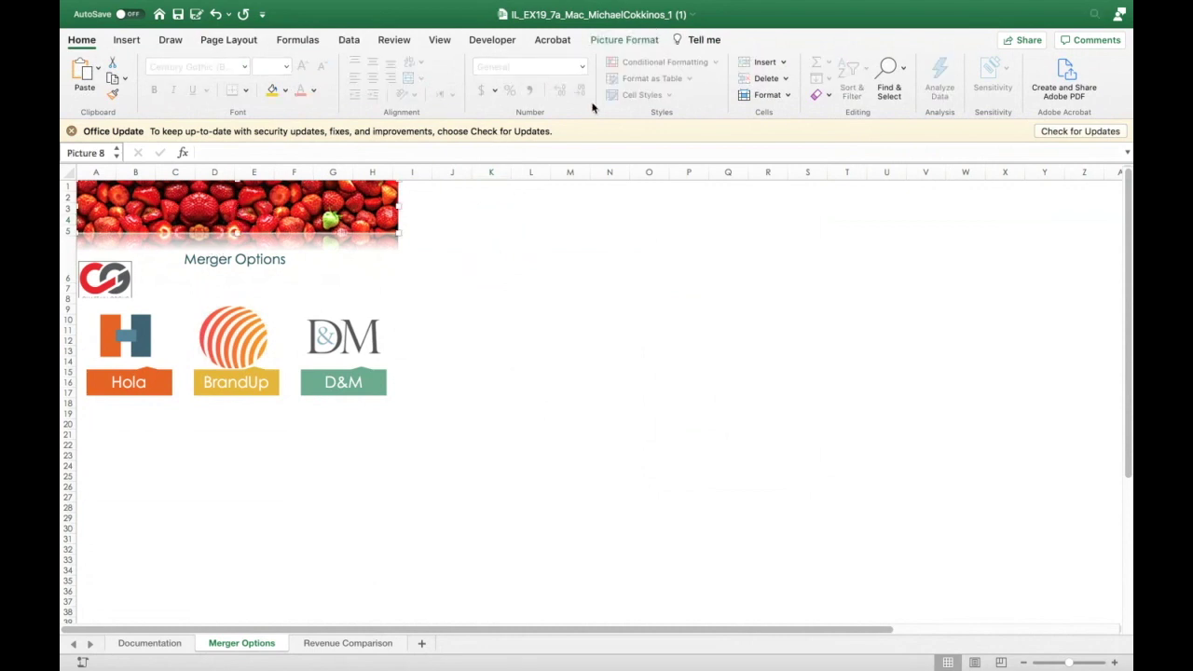
{"action": "left_click", "coordinate": [620, 42]}
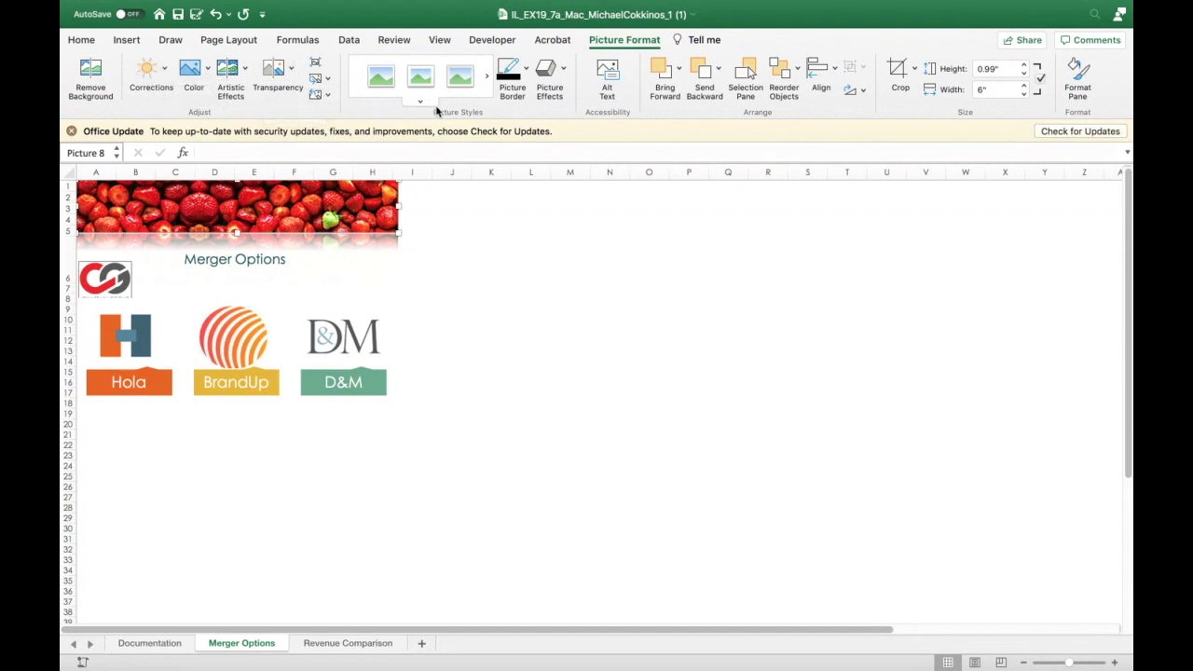
{"action": "left_click", "coordinate": [560, 75]}
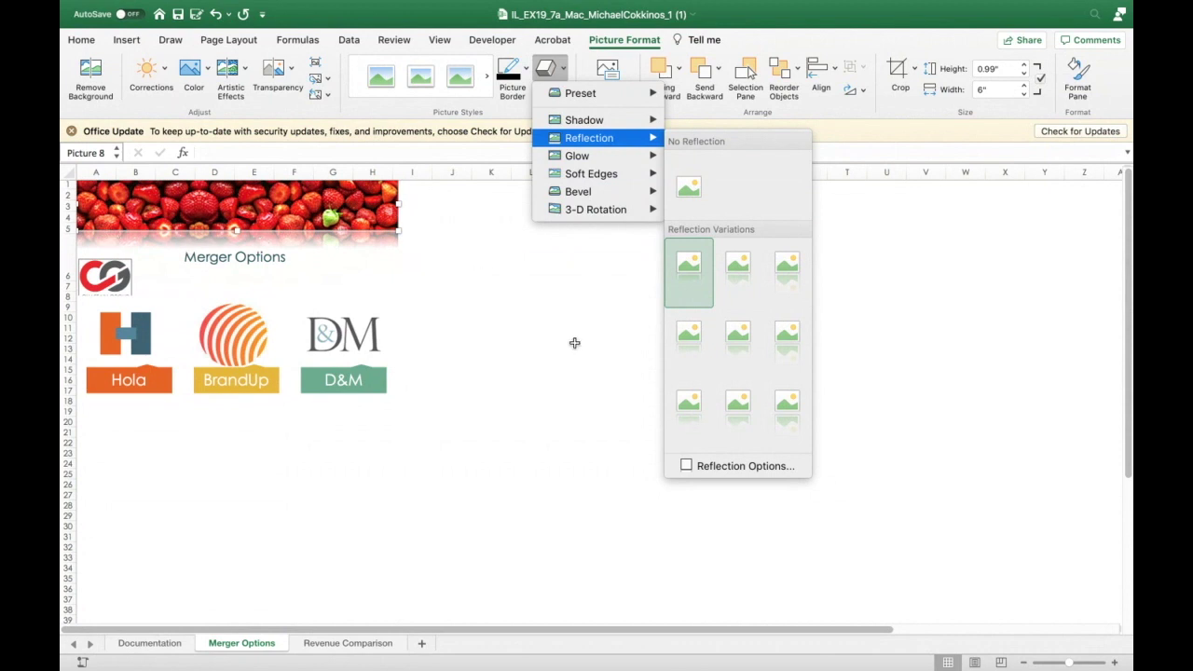
{"action": "left_click", "coordinate": [579, 375]}
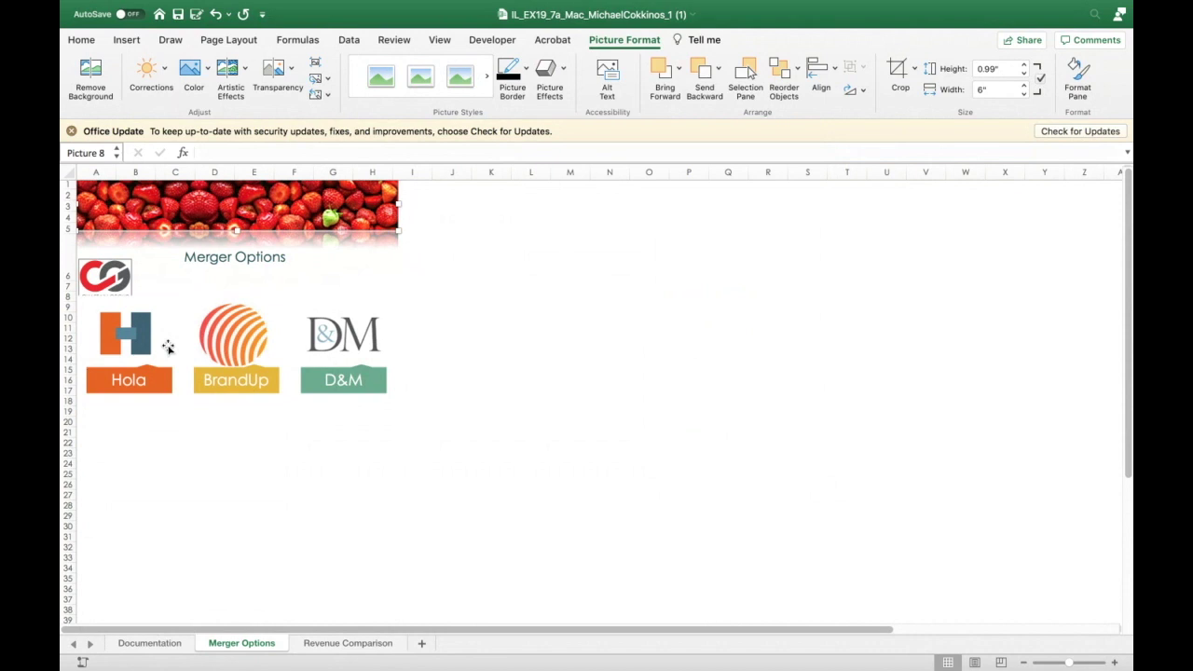
- Try adding a shape after BrandUp in the SmartArt graphic, and undo the addition
{"action": "left_click", "coordinate": [247, 337]}
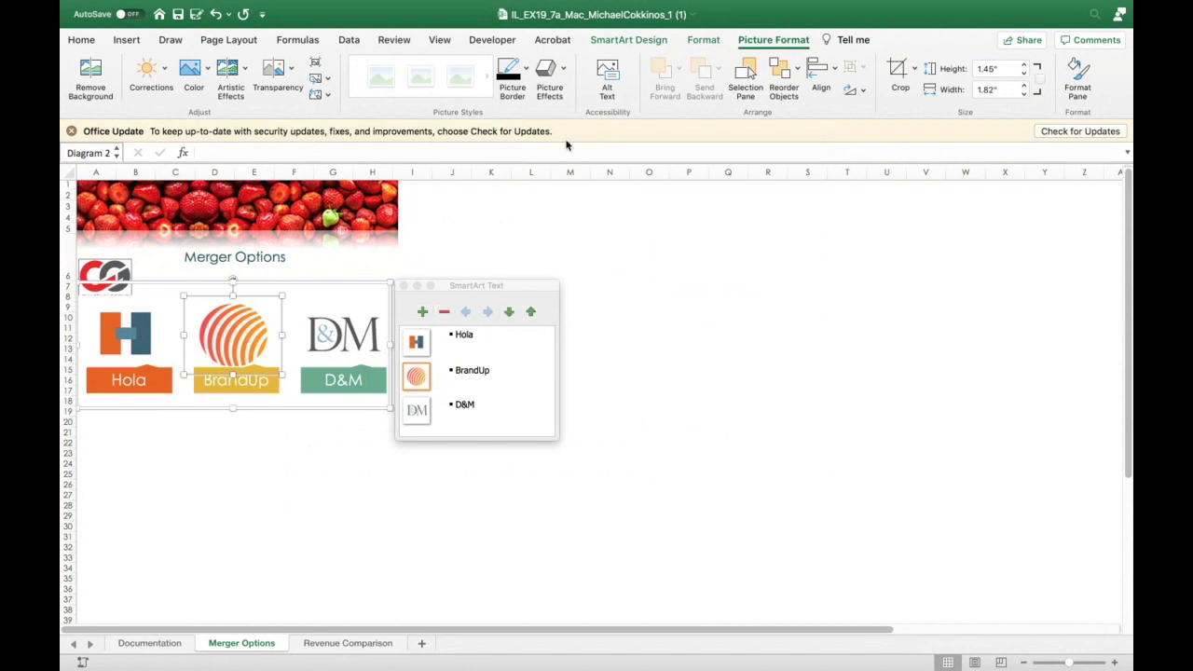
{"action": "left_click", "coordinate": [637, 39]}
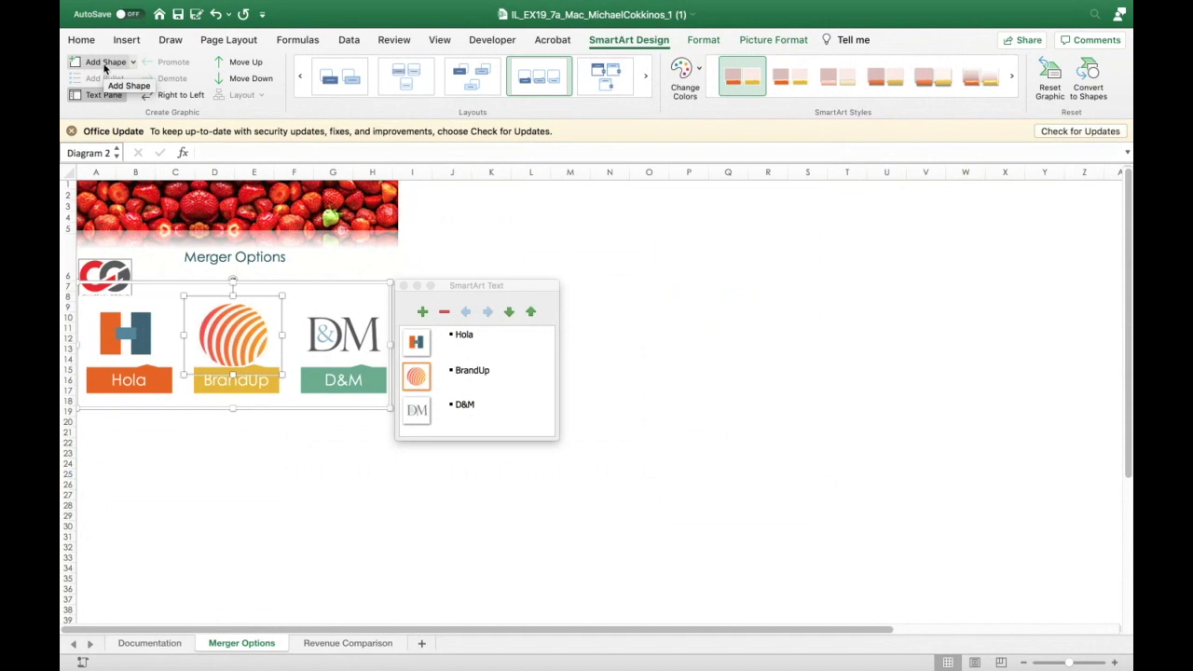
{"action": "left_click", "coordinate": [132, 63]}
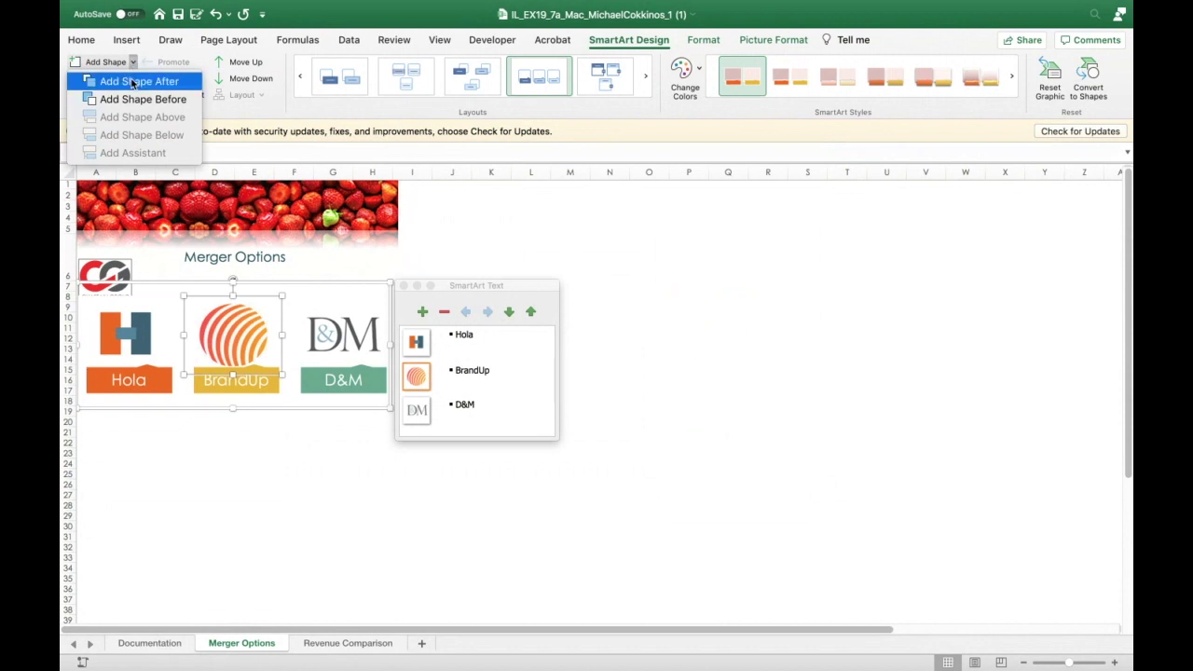
{"action": "left_click", "coordinate": [133, 82]}
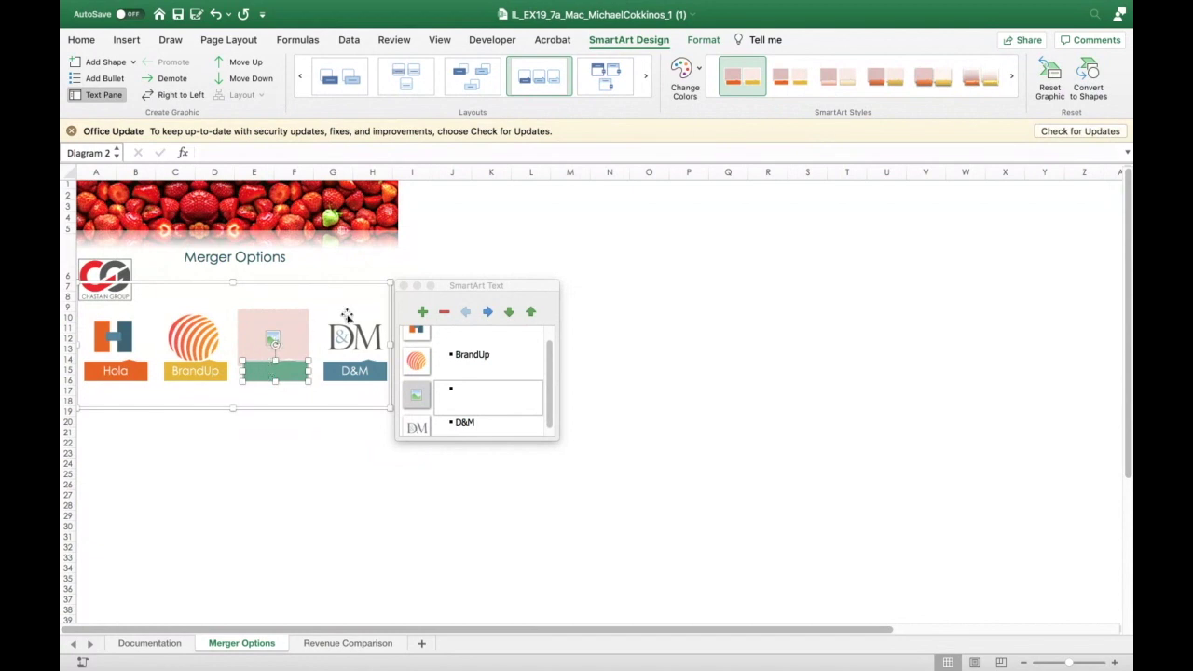
{"action": "left_click", "coordinate": [215, 14]}
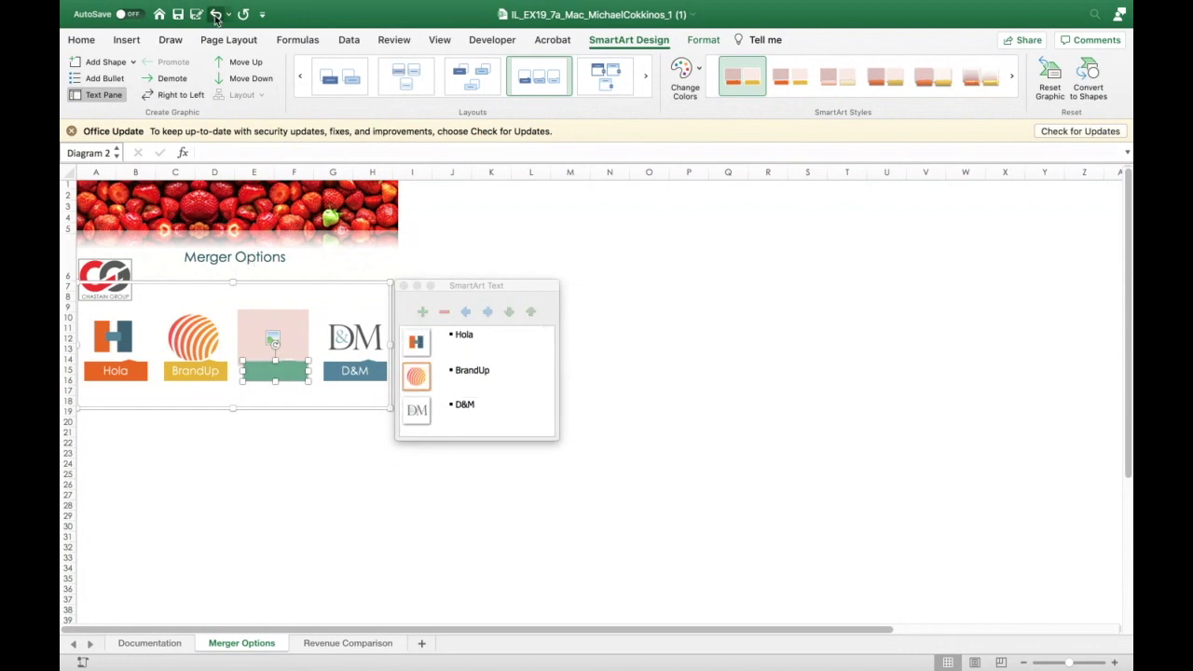
- Add a shape after D&M in the SmartArt graphic and label it 365
{"action": "left_click", "coordinate": [365, 359]}
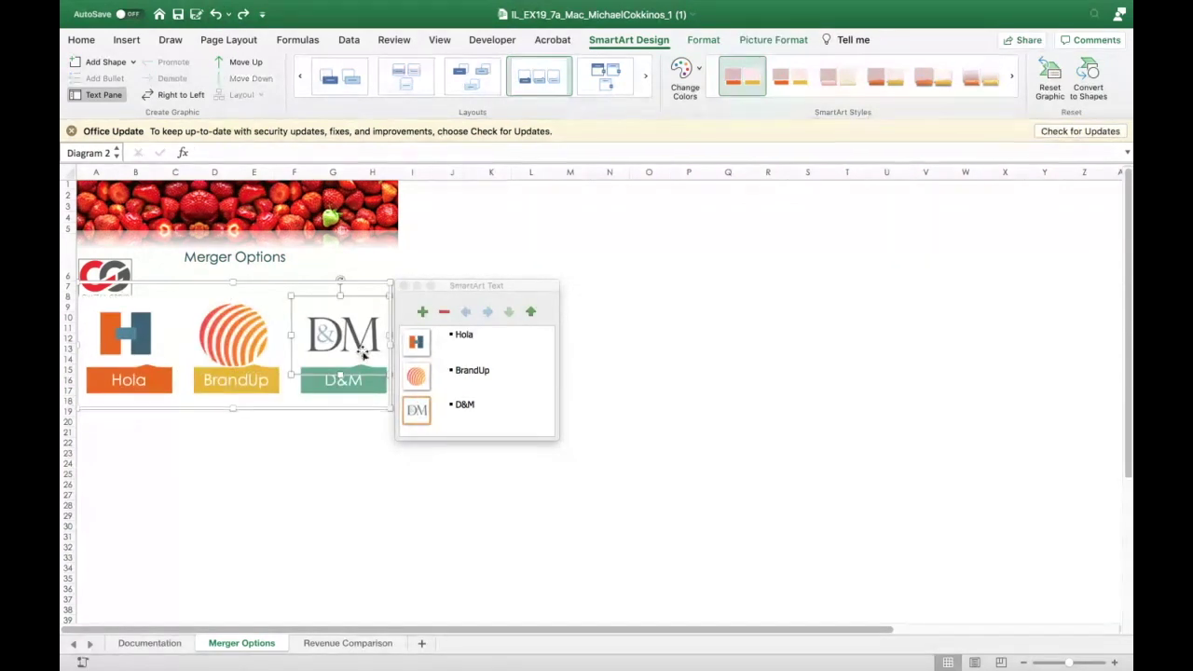
{"action": "left_click", "coordinate": [125, 62]}
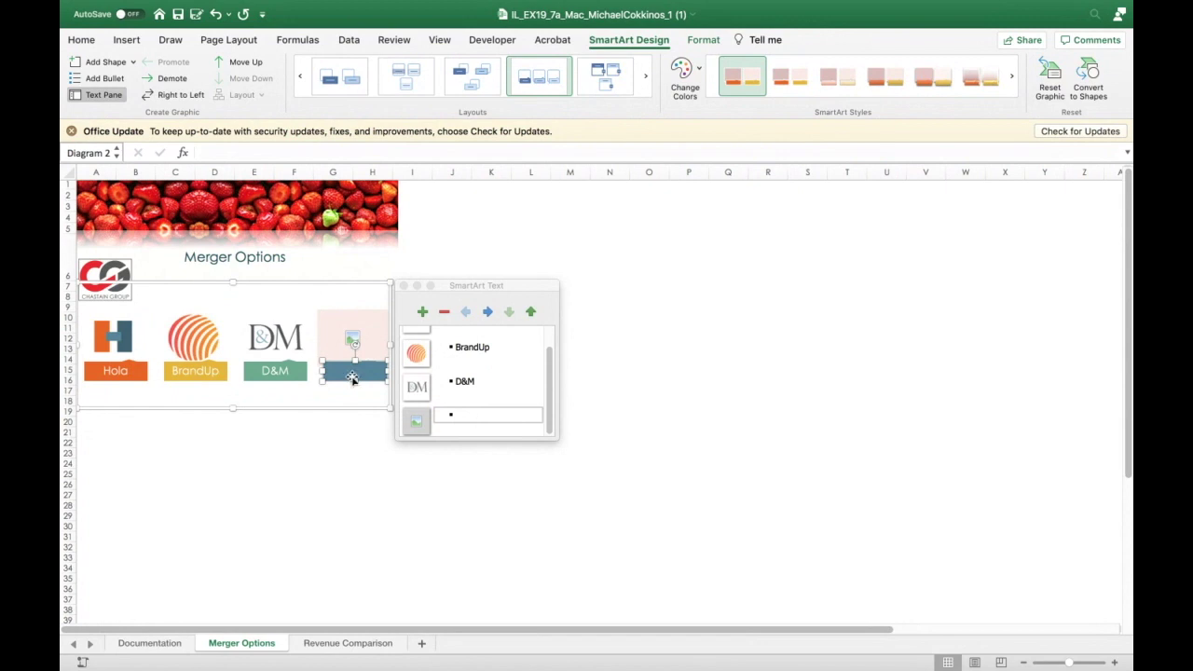
{"action": "type", "text": "365"}
- Insert Support_EX19_7a_Mac_365 (2).png from Downloads as the picture above the 365 label and close the SmartArt text list
{"action": "left_click", "coordinate": [352, 341]}
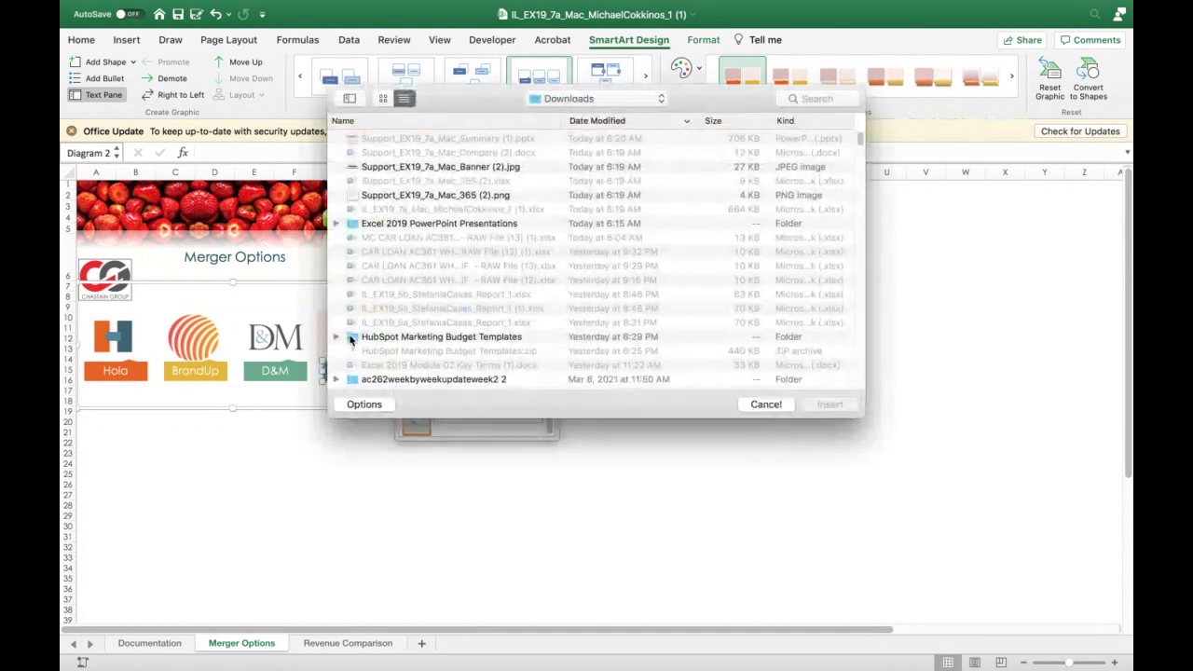
{"action": "left_click", "coordinate": [416, 196]}
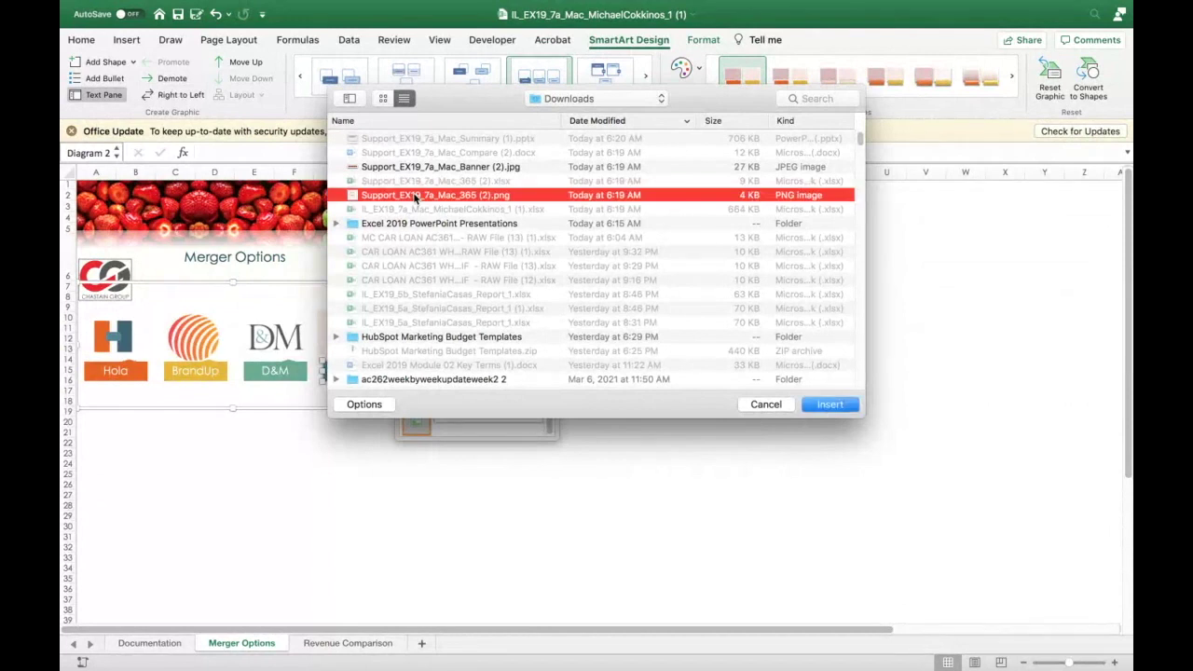
{"action": "double_click", "coordinate": [415, 197]}
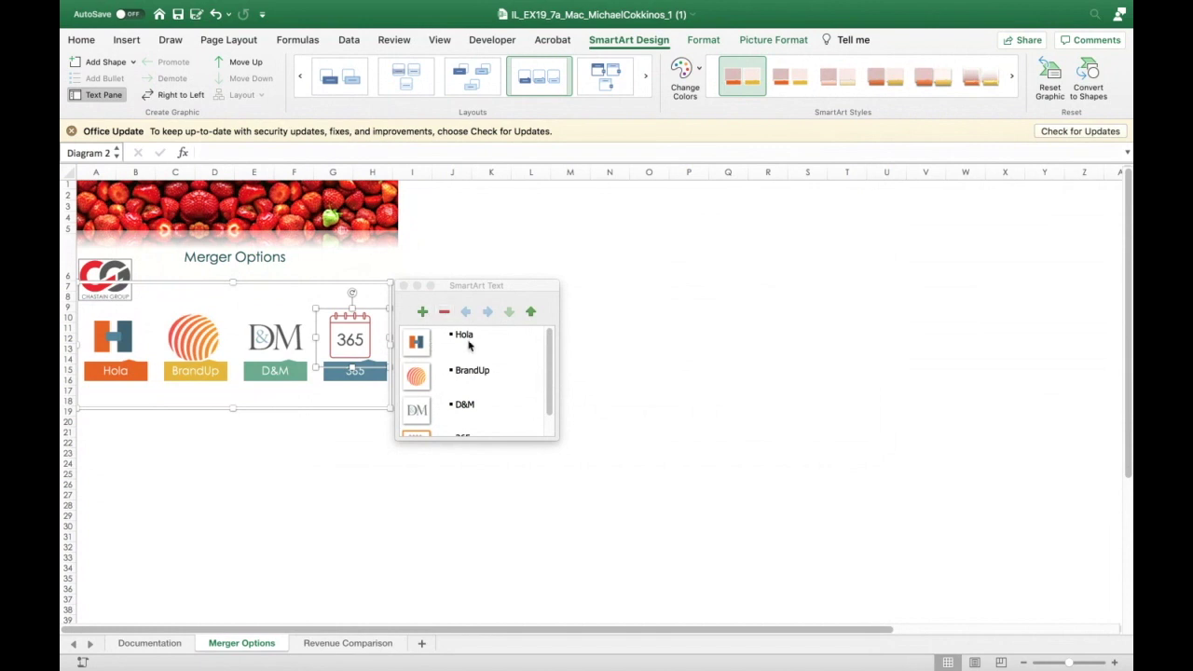
{"action": "left_click", "coordinate": [403, 286]}
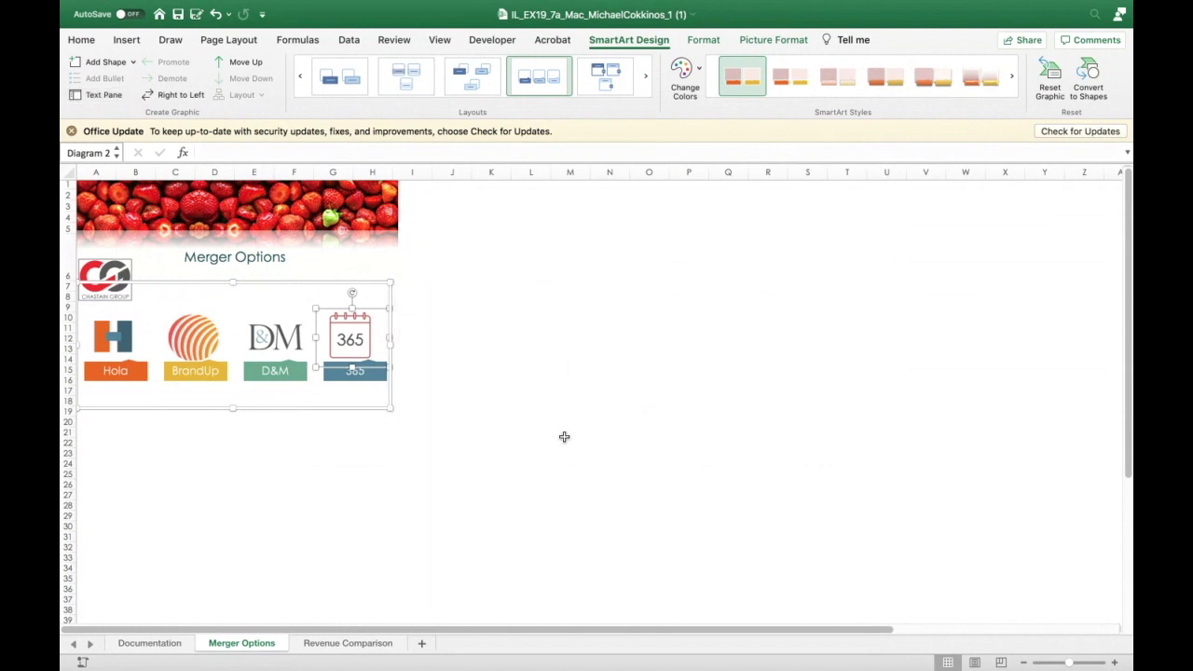
{"action": "left_click", "coordinate": [489, 442]}
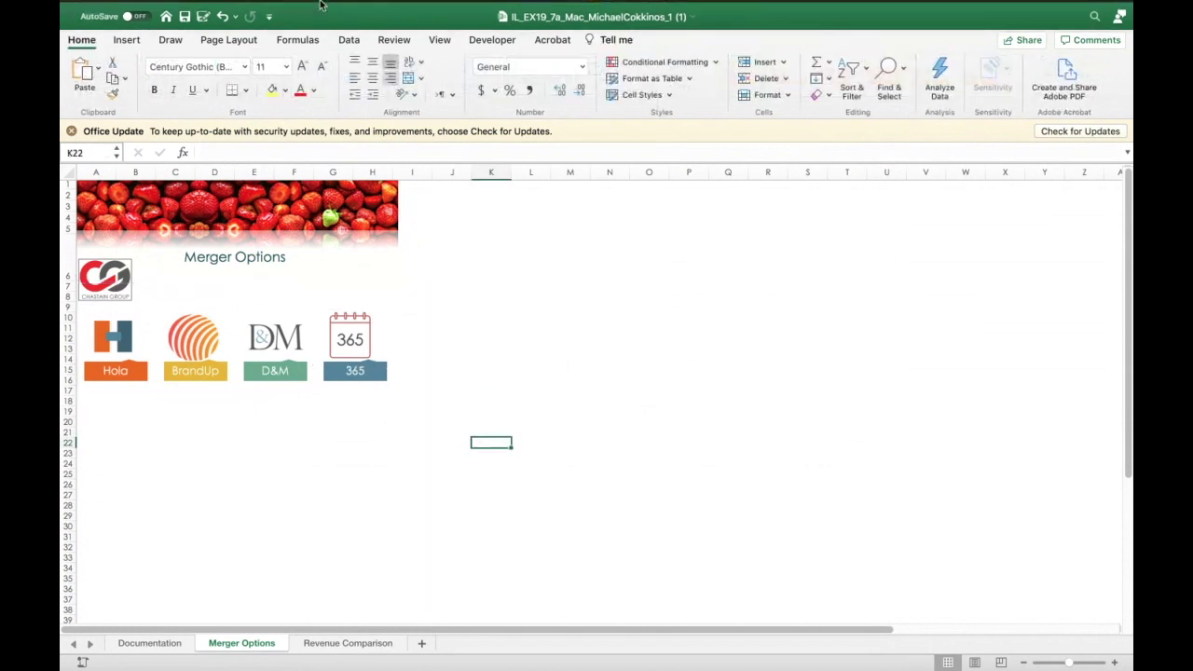
- Undo the added 365 shape with its label and picture, and the banner's reflection
{"action": "mouse_move", "coordinate": [320, 4]}
{"action": "left_click", "coordinate": [268, 31]}
{"action": "left_click", "coordinate": [268, 31]}
{"action": "left_click", "coordinate": [268, 31]}
{"action": "left_click", "coordinate": [268, 31]}
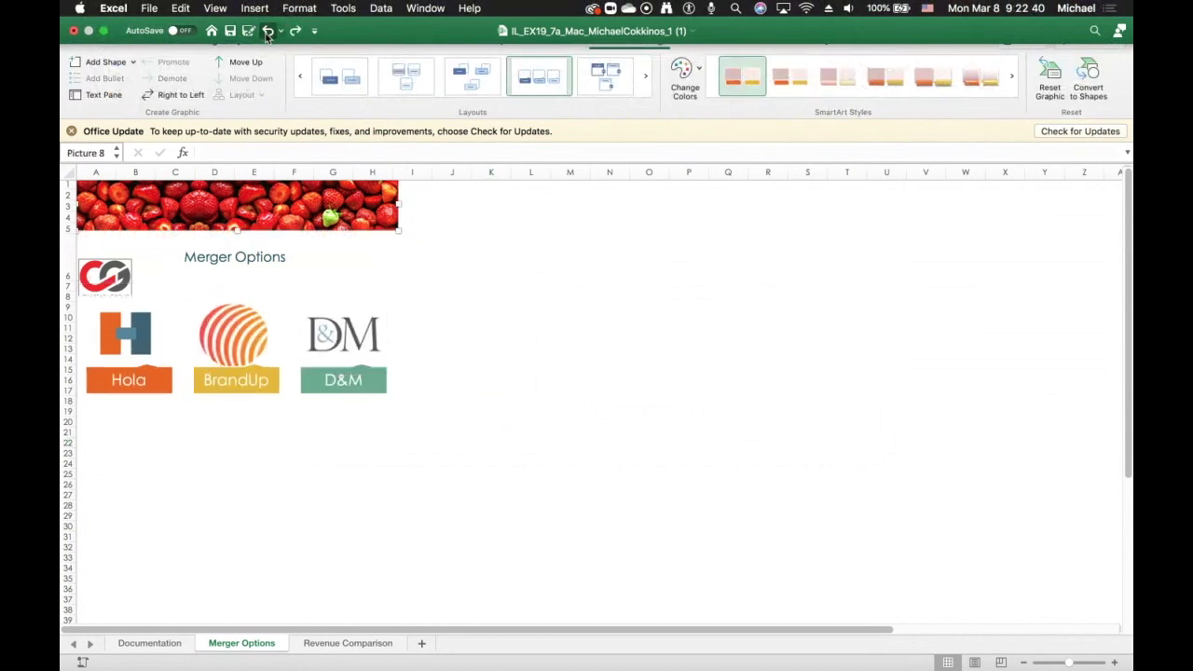
- Add a new shape after D&M at the end of the SmartArt graphic, with the label 365
{"action": "left_click", "coordinate": [272, 339]}
{"action": "left_click", "coordinate": [325, 336]}
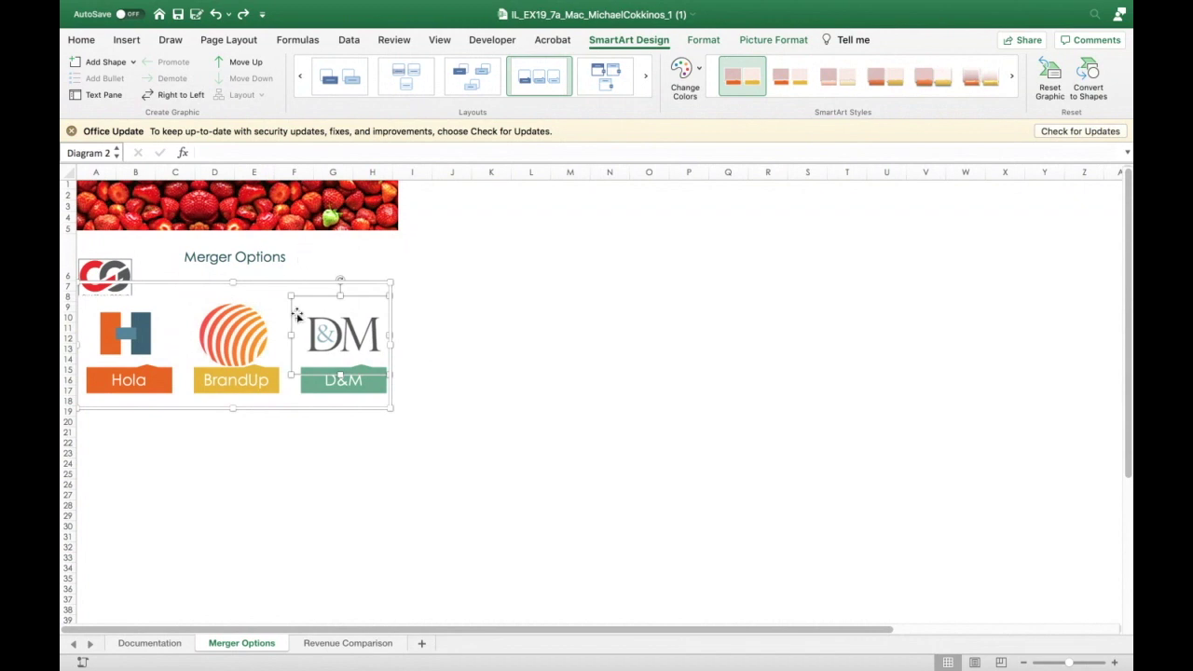
{"action": "left_click", "coordinate": [132, 62]}
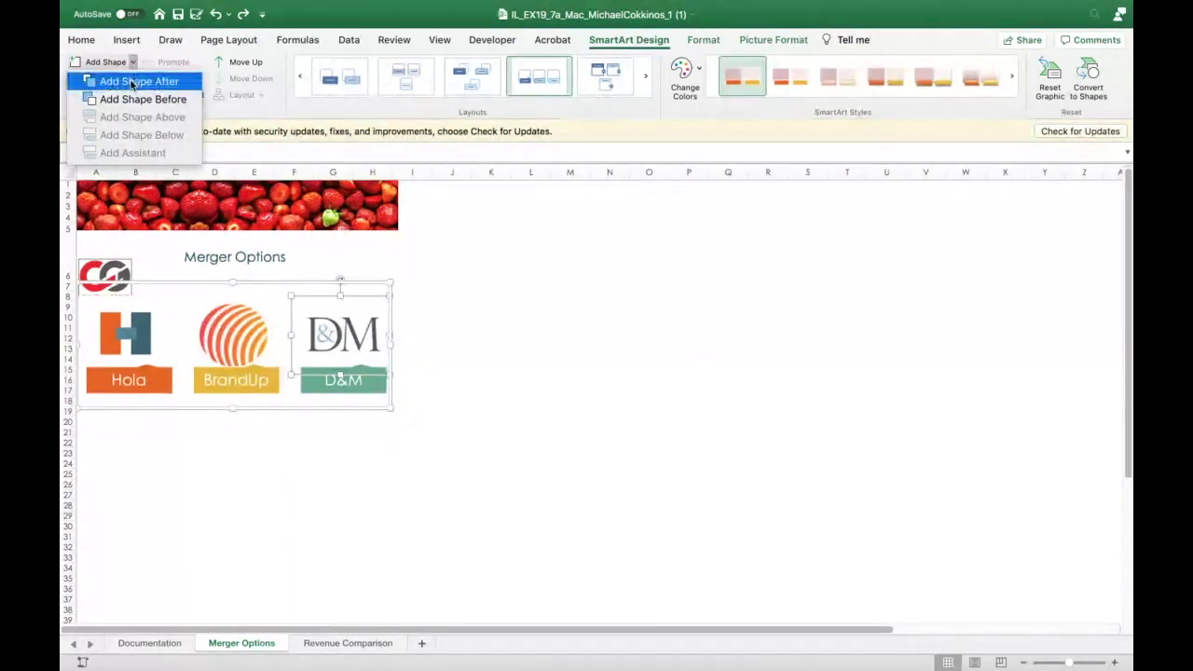
{"action": "left_click", "coordinate": [130, 81]}
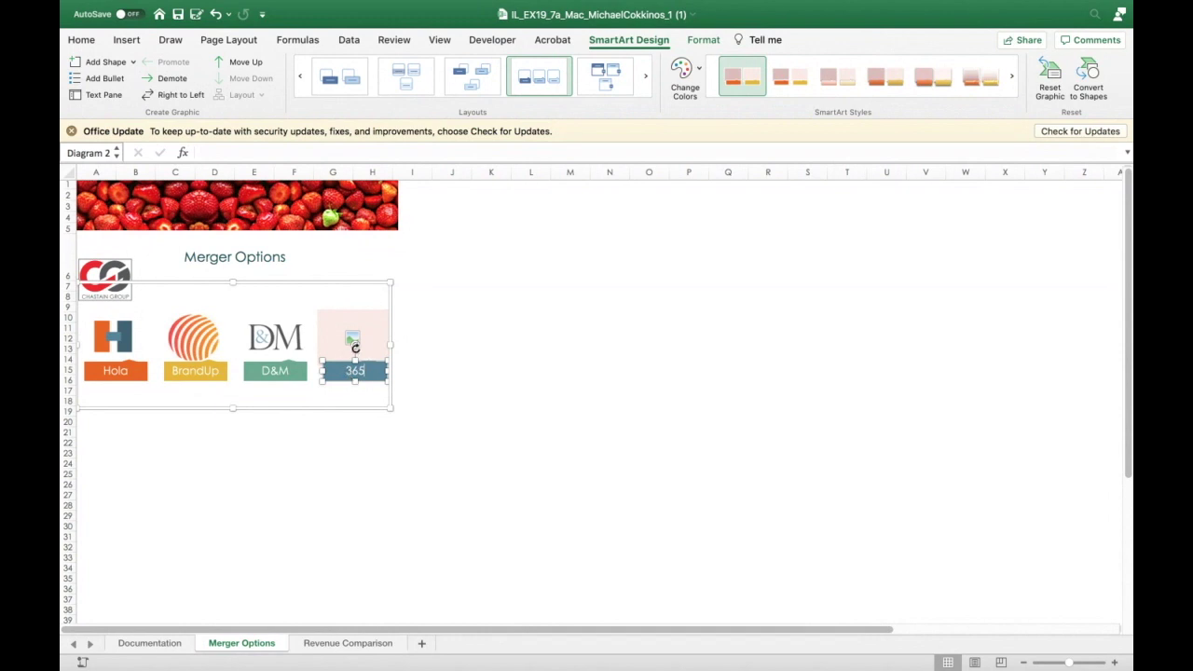
- Fill the 365 shape's picture placeholder with Support_EX19_7a_Mac_365 (2).png from Downloads and deselect the graphic
{"action": "left_click", "coordinate": [353, 341]}
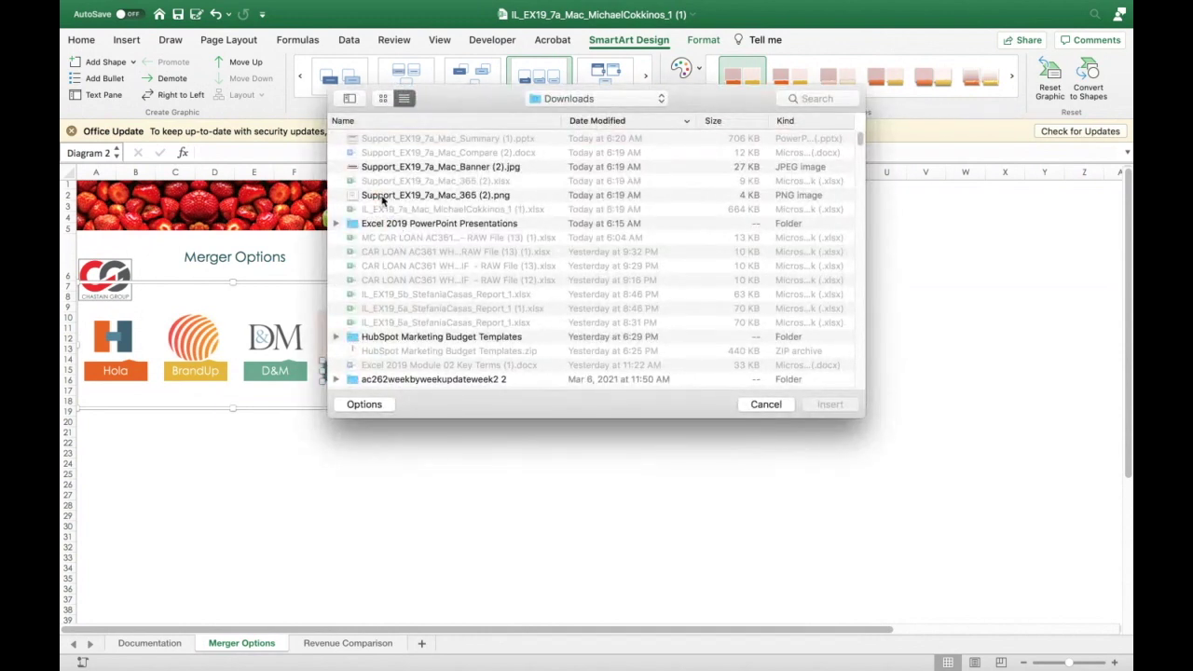
{"action": "left_click", "coordinate": [504, 198]}
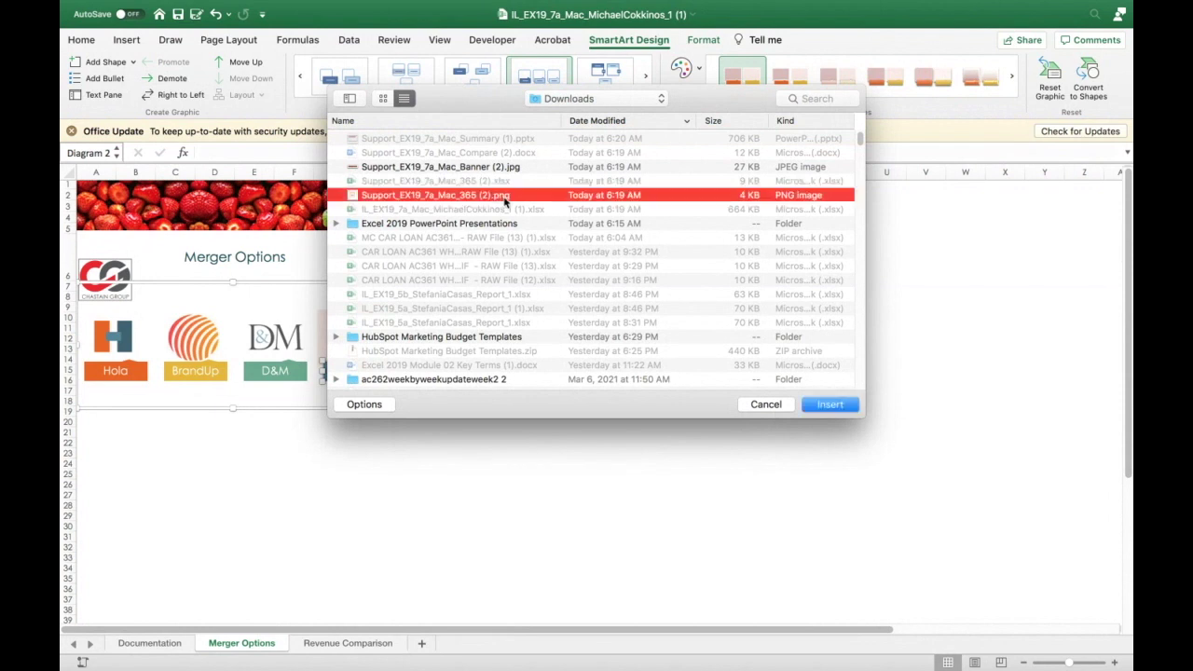
{"action": "left_click", "coordinate": [824, 410]}
{"action": "left_click", "coordinate": [825, 410]}
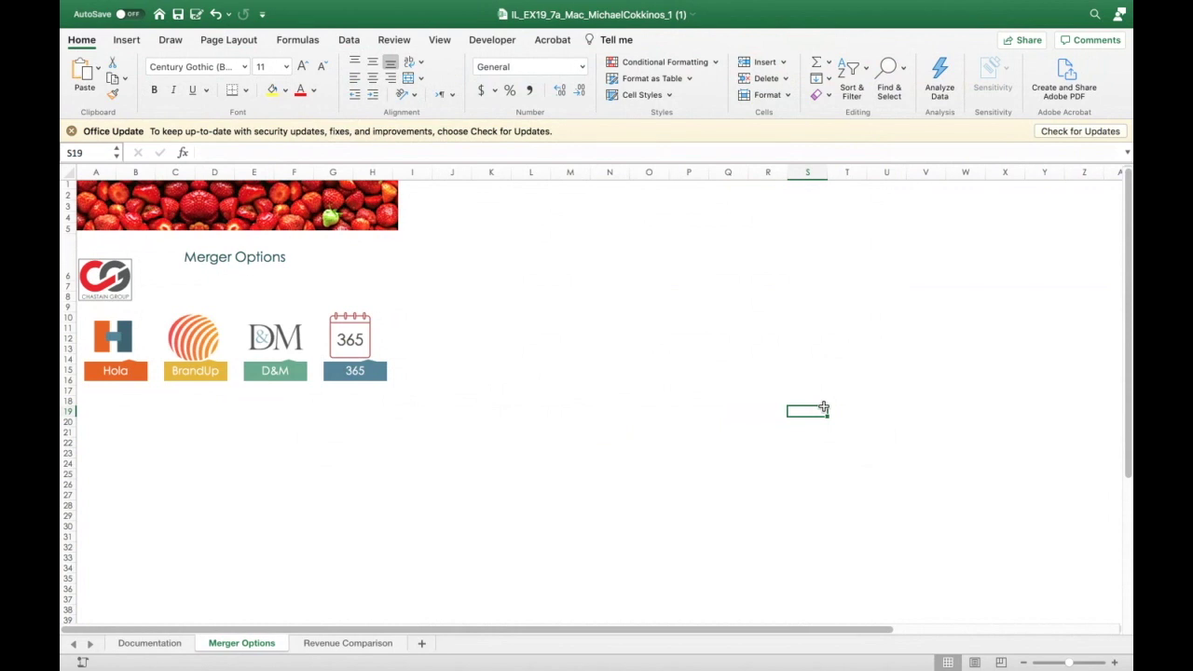
{"action": "left_click", "coordinate": [289, 352]}
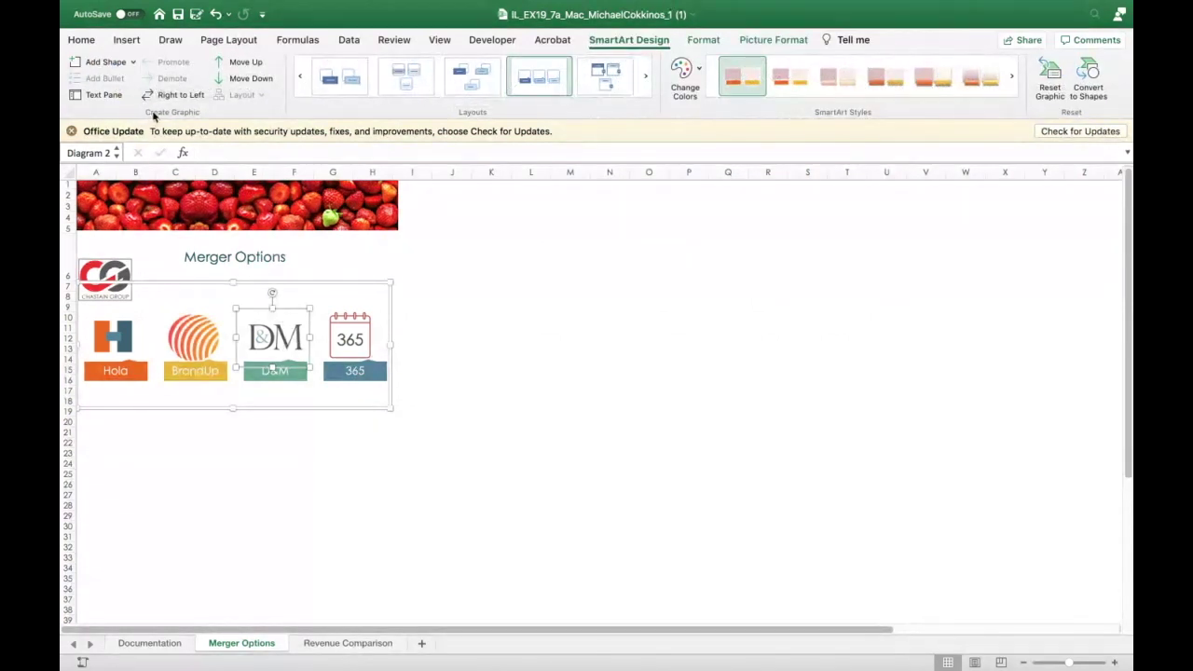
{"action": "left_click", "coordinate": [131, 64]}
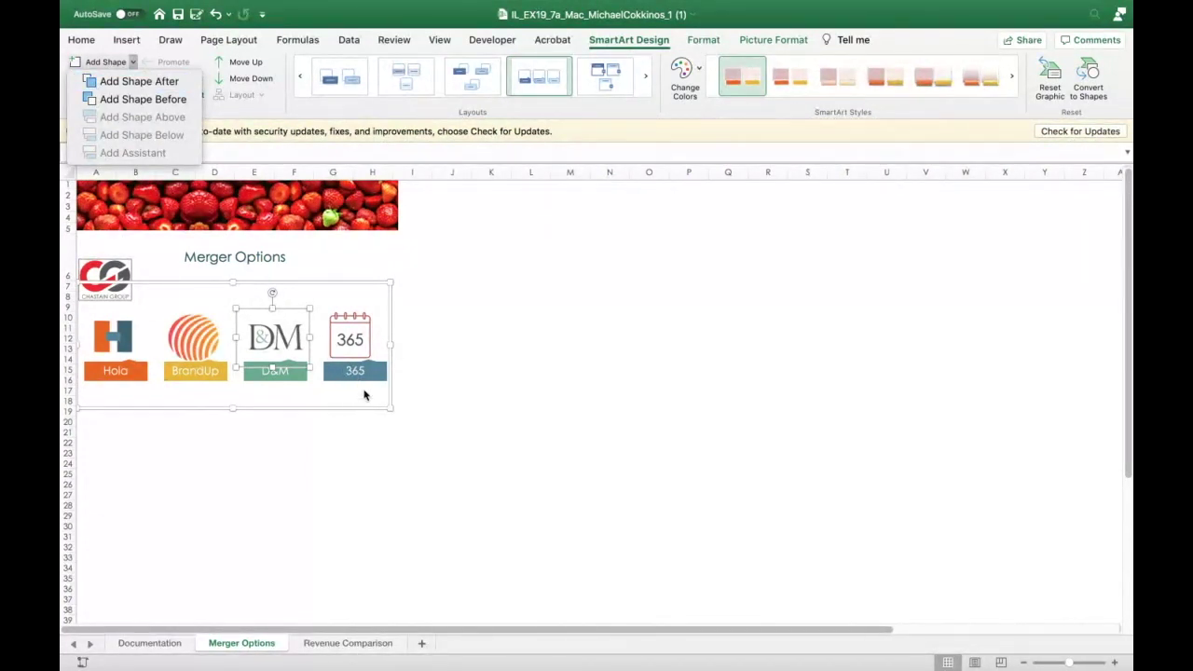
{"action": "left_click", "coordinate": [360, 371]}
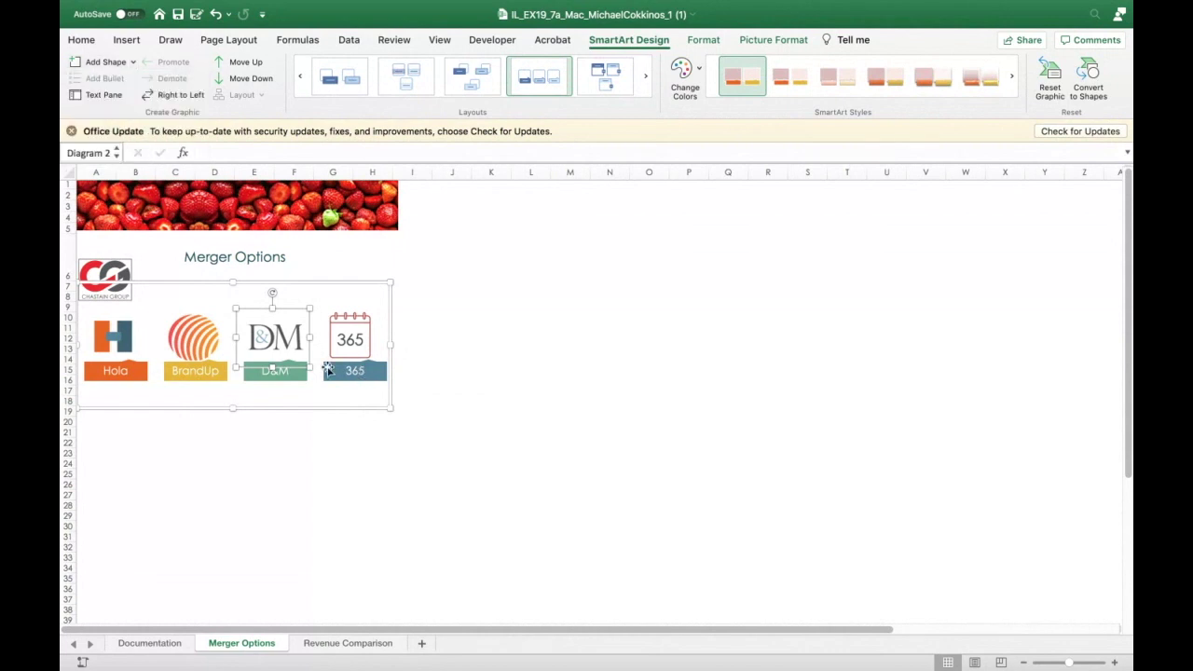
- Try overwriting the 365 shape's label with sample text, restore it to 365, and select the BrandUp picture
{"action": "left_click", "coordinate": [356, 370]}
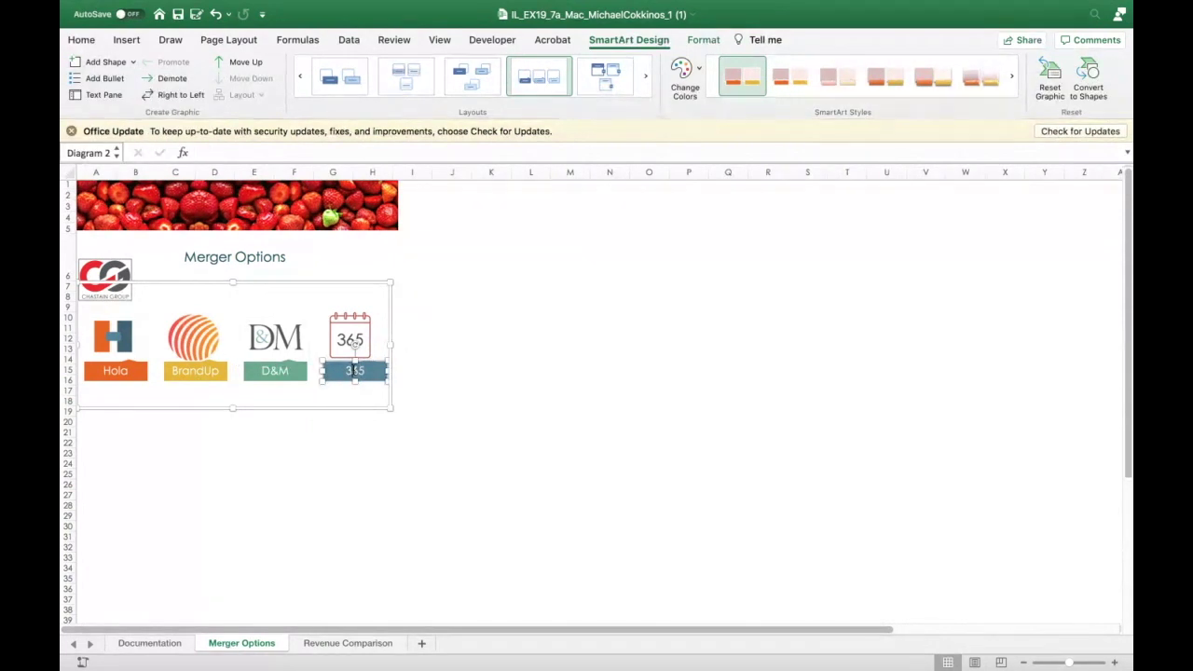
{"action": "type", "text": "iuguig"}
{"action": "key", "text": "BackSpace"}
{"action": "key", "text": "BackSpace"}
{"action": "key", "text": "BackSpace"}
{"action": "key", "text": "BackSpace"}
{"action": "key", "text": "BackSpace"}
{"action": "key", "text": "BackSpace"}
{"action": "key", "text": "BackSpace"}
{"action": "type", "text": "3"}
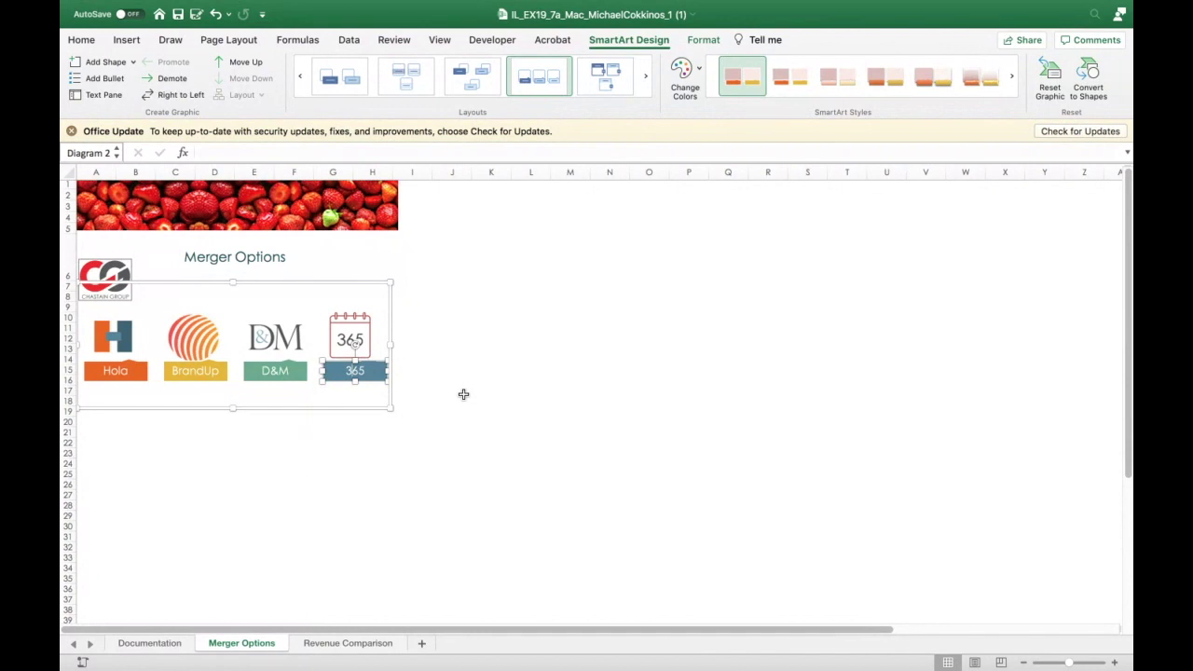
{"action": "left_click", "coordinate": [202, 346]}
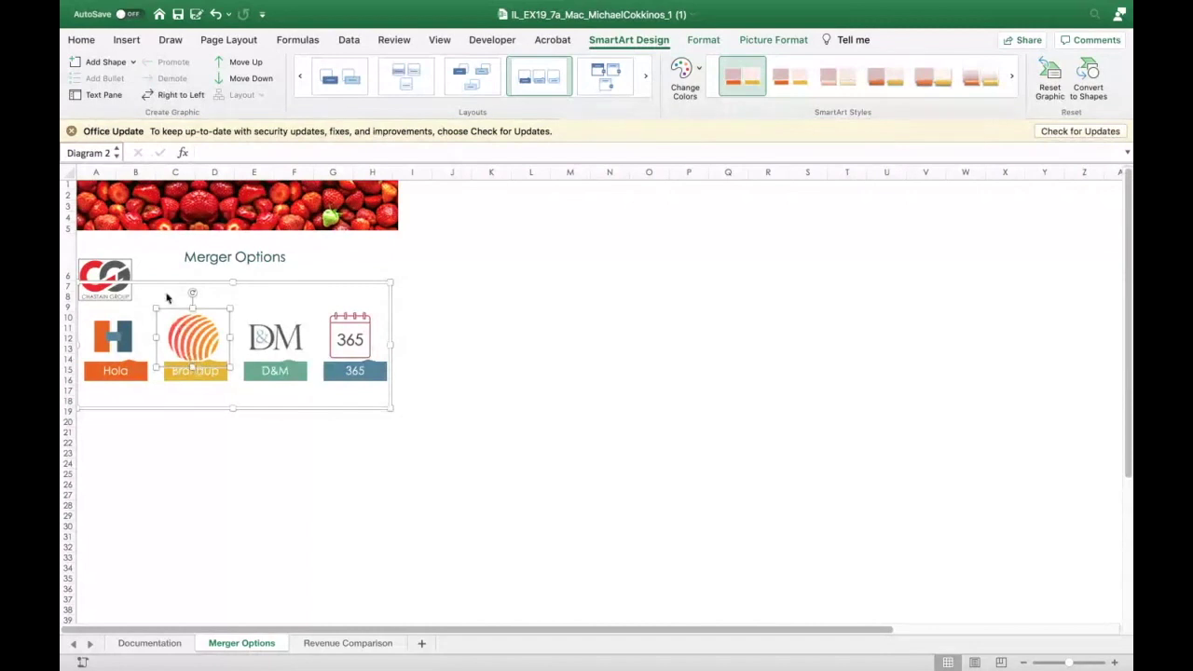
- Add a shape labelled Tech after BrandUp in the SmartArt graphic and demote it to a bullet under BrandUp
{"action": "left_click", "coordinate": [134, 62]}
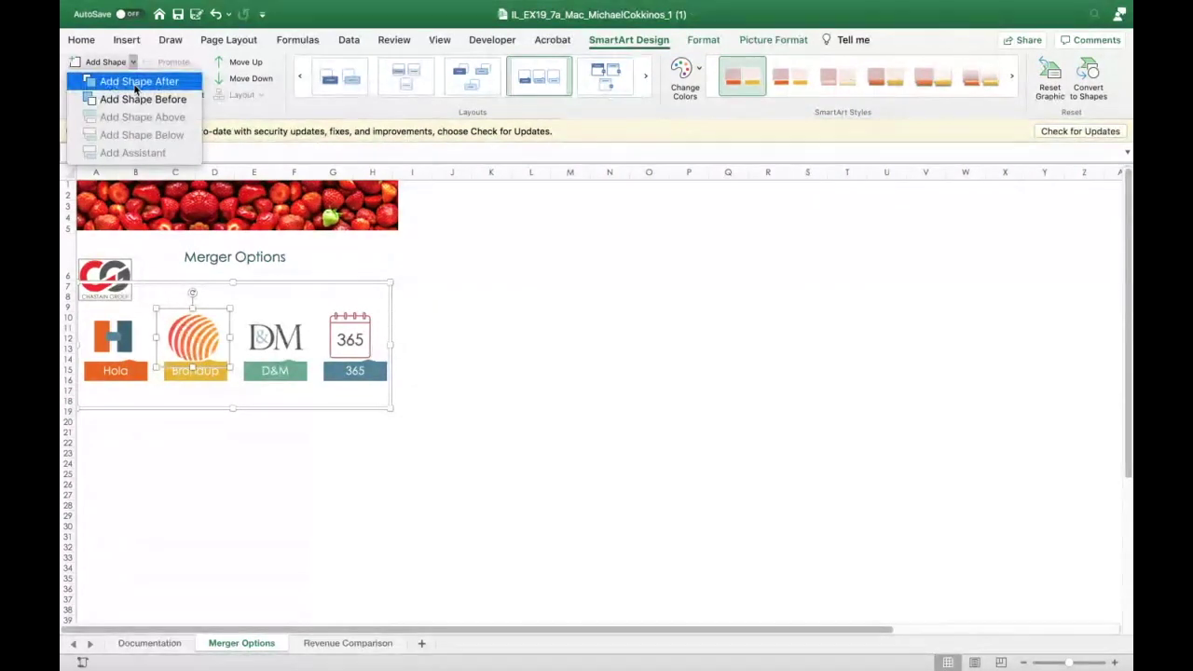
{"action": "left_click", "coordinate": [135, 83]}
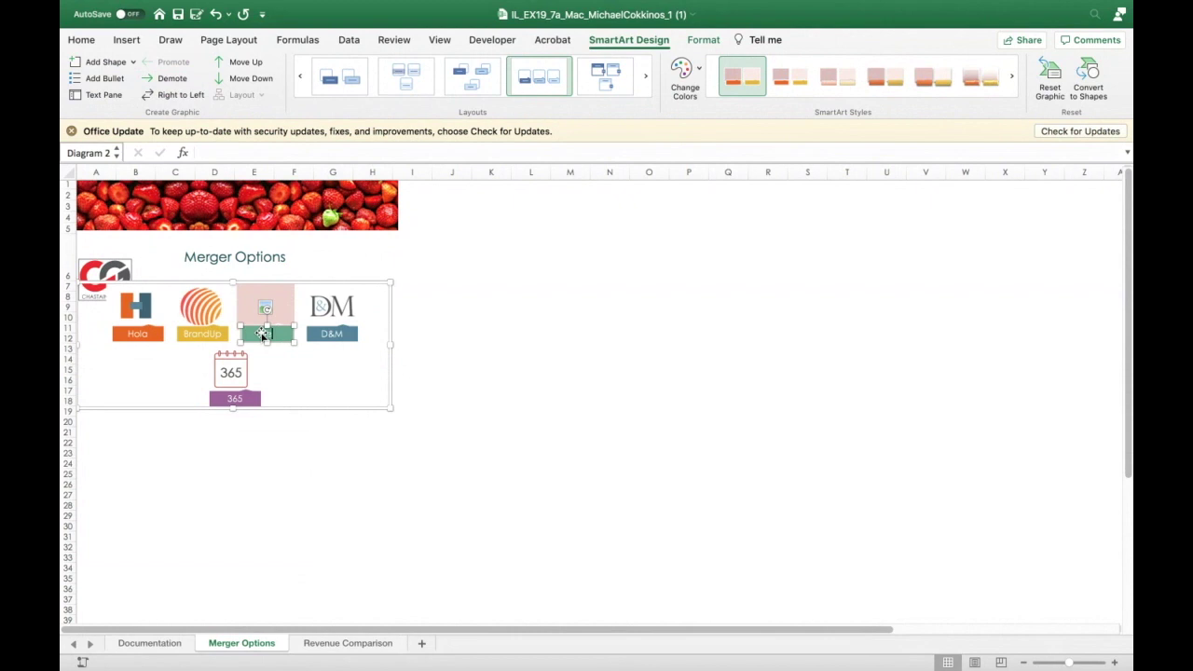
{"action": "type", "text": "Tech"}
{"action": "left_click", "coordinate": [317, 357]}
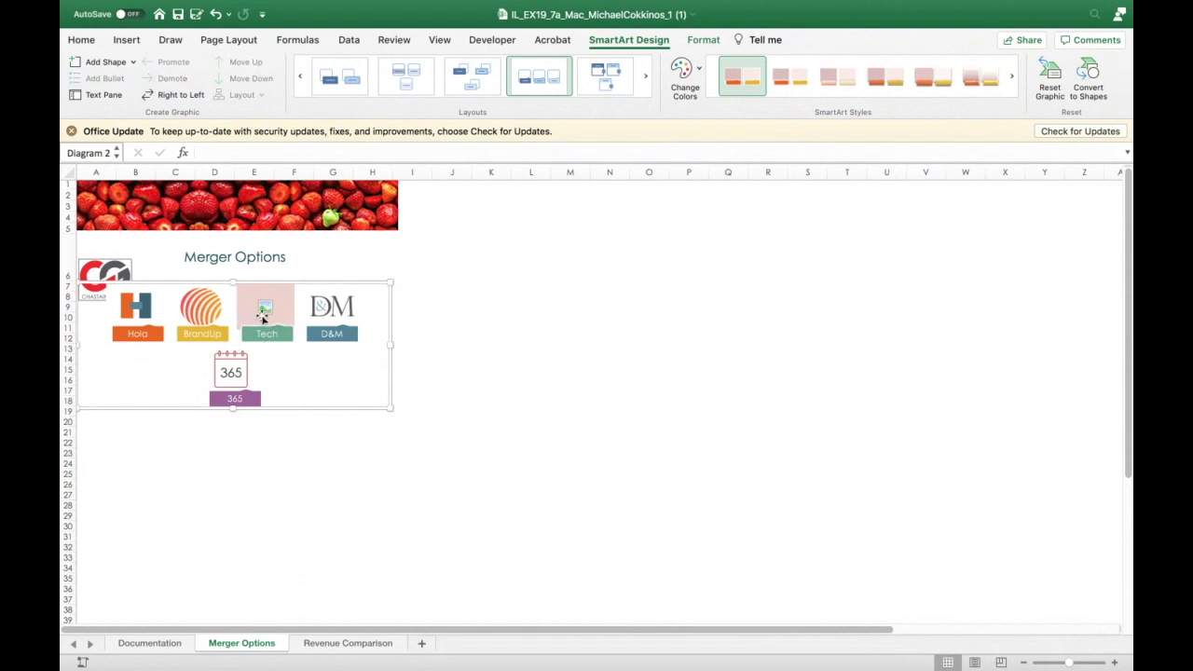
{"action": "left_click", "coordinate": [269, 336]}
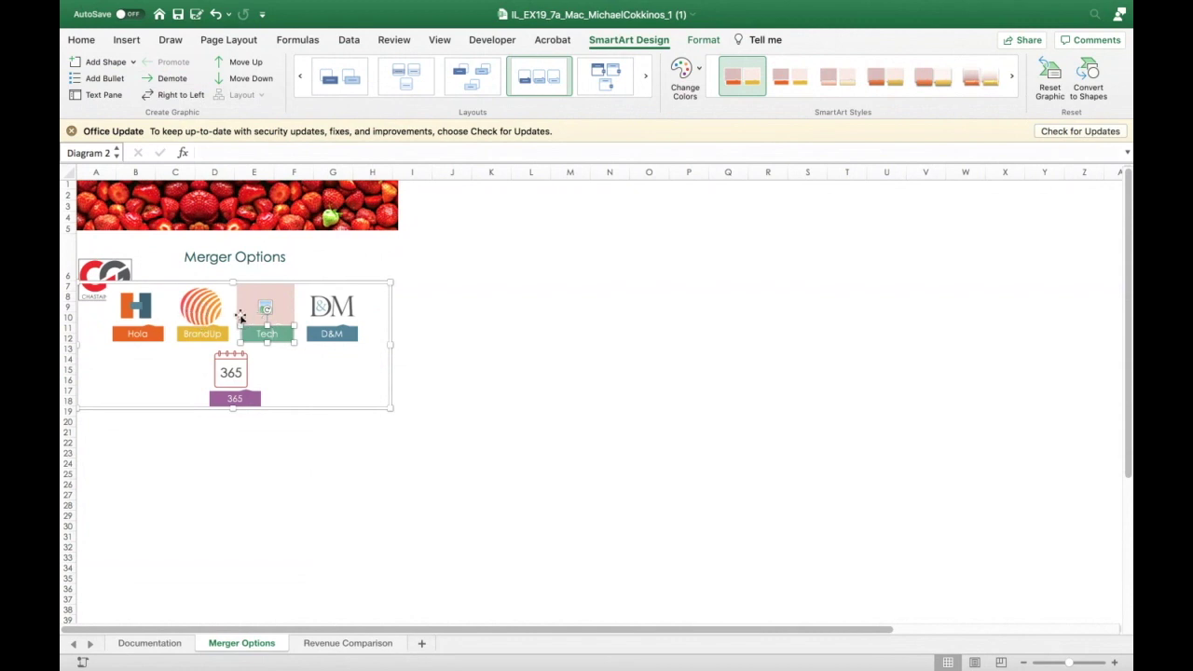
{"action": "left_click", "coordinate": [170, 82]}
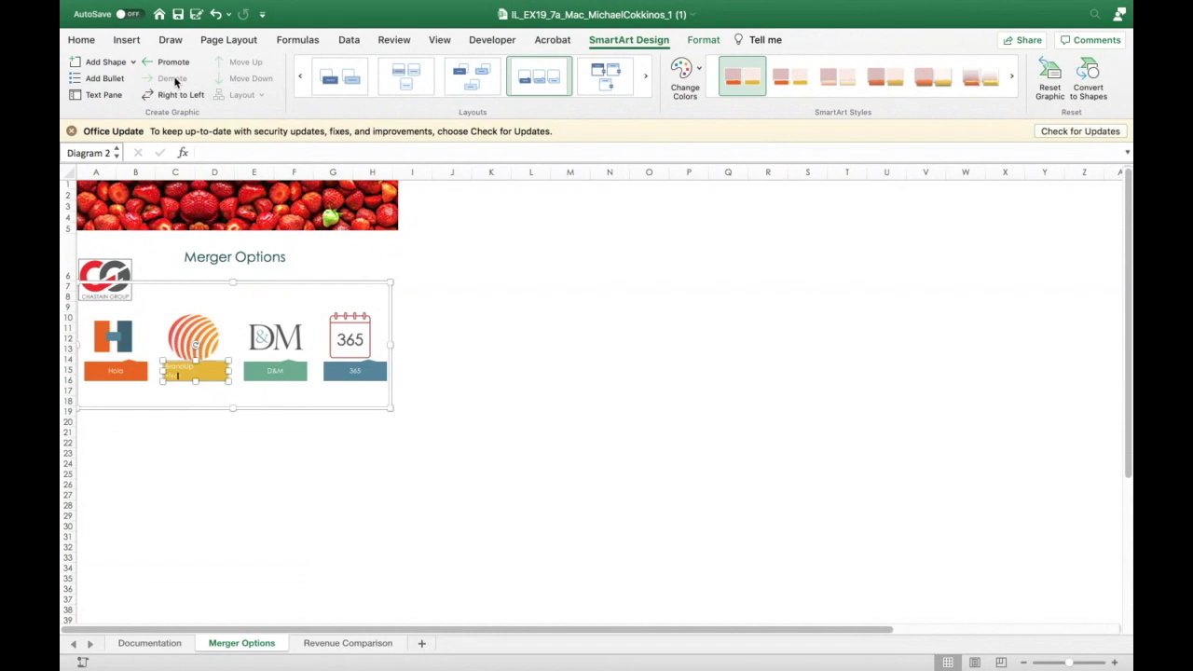
- Recolor the whole SmartArt graphic with the second Accent 1 variation and apply the fourth Best Match for Document style
{"action": "double_click", "coordinate": [264, 372]}
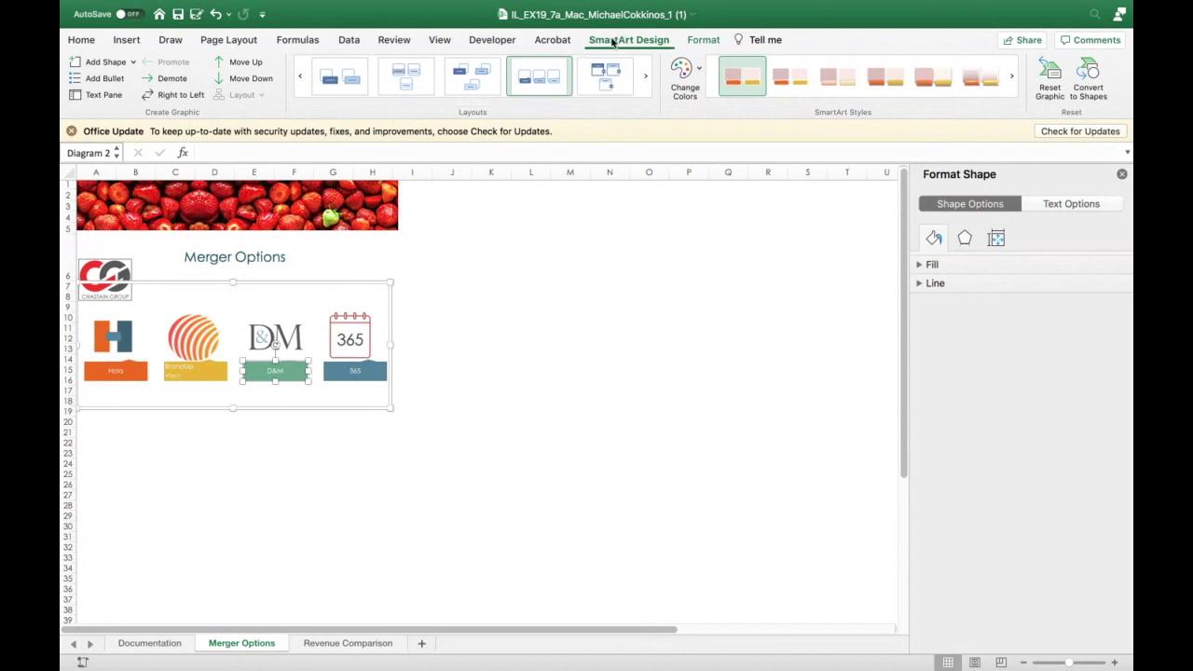
{"action": "left_click", "coordinate": [341, 282]}
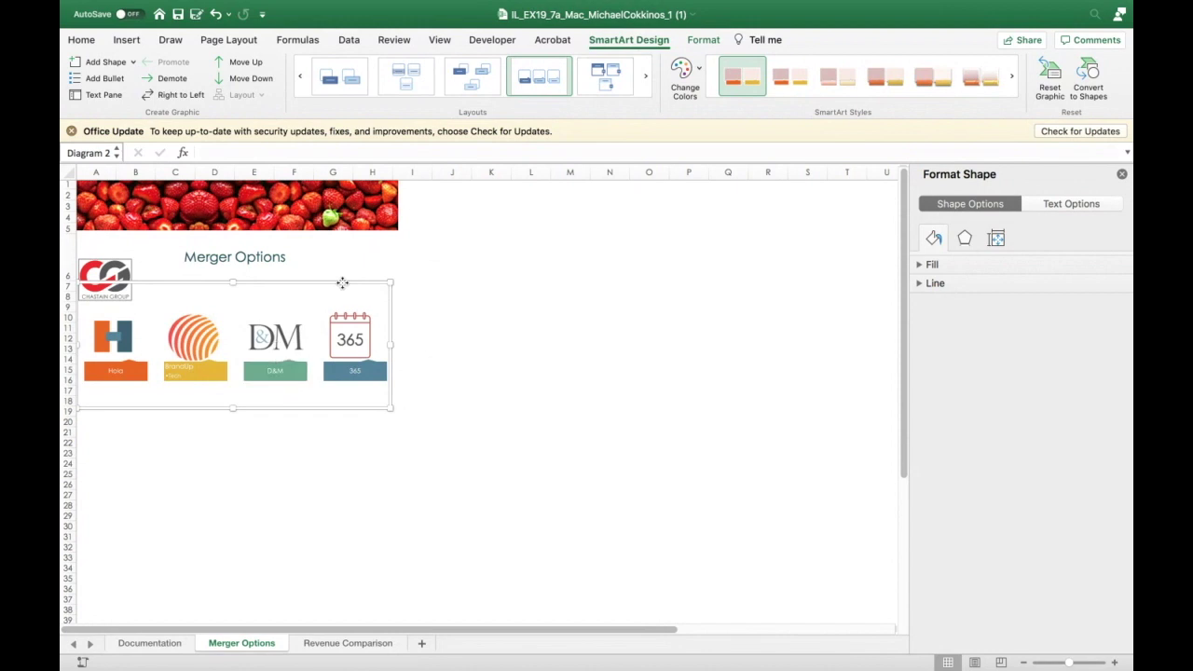
{"action": "left_click", "coordinate": [701, 77]}
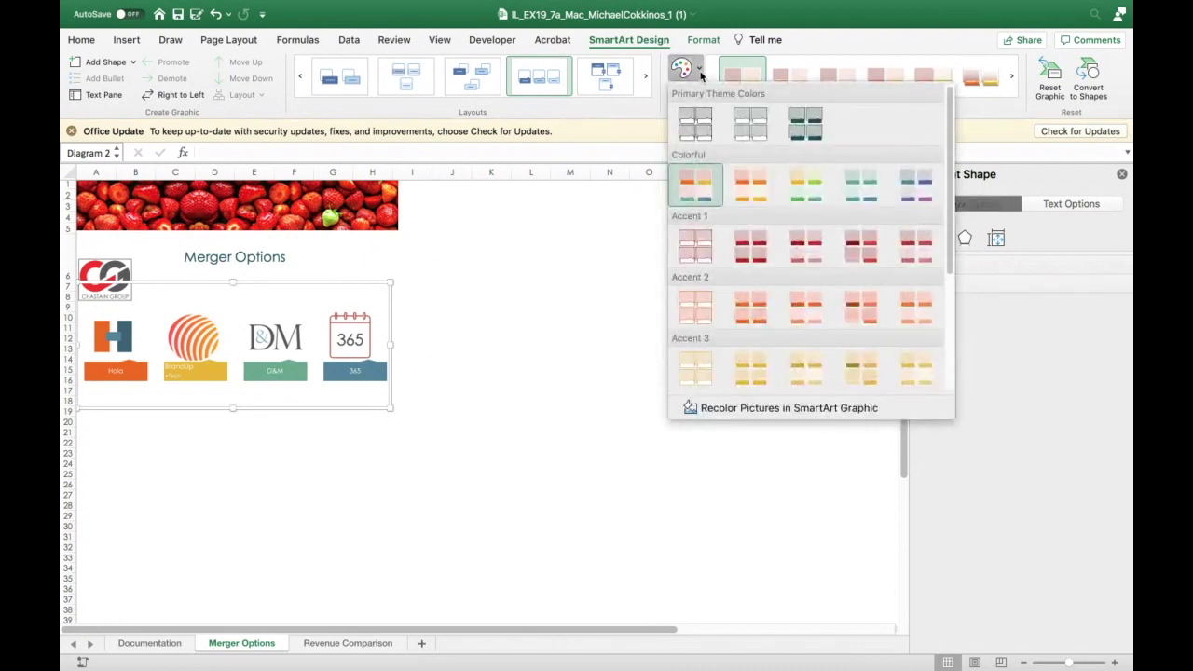
{"action": "left_click", "coordinate": [762, 258]}
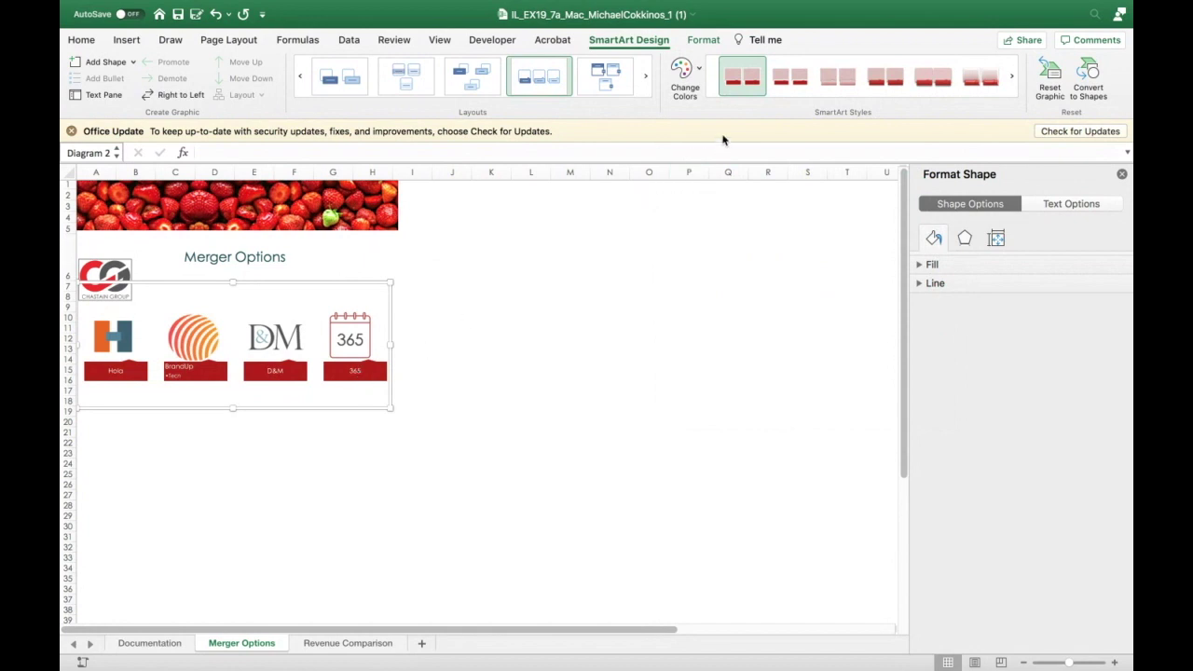
{"action": "left_click", "coordinate": [861, 102]}
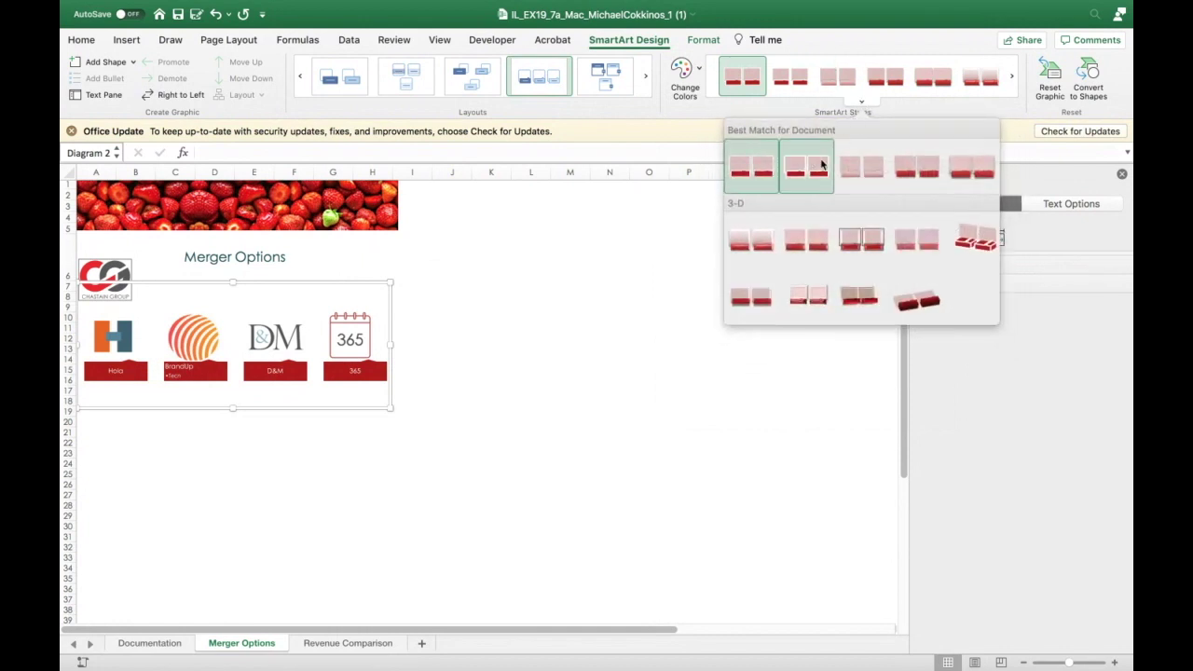
{"action": "left_click", "coordinate": [920, 173]}
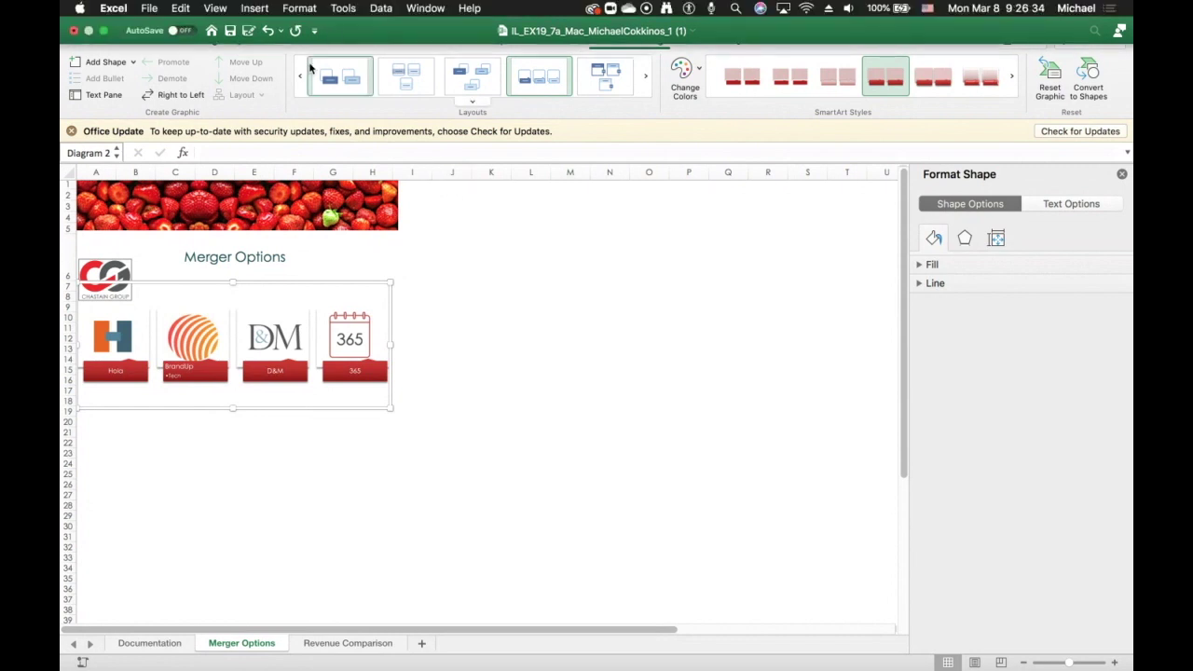
- Switch to PowerPoint, open Support_EX19_7a_Mac_Summary (1).pptx from Downloads and shift its window aside
{"action": "mouse_move", "coordinate": [424, 652]}
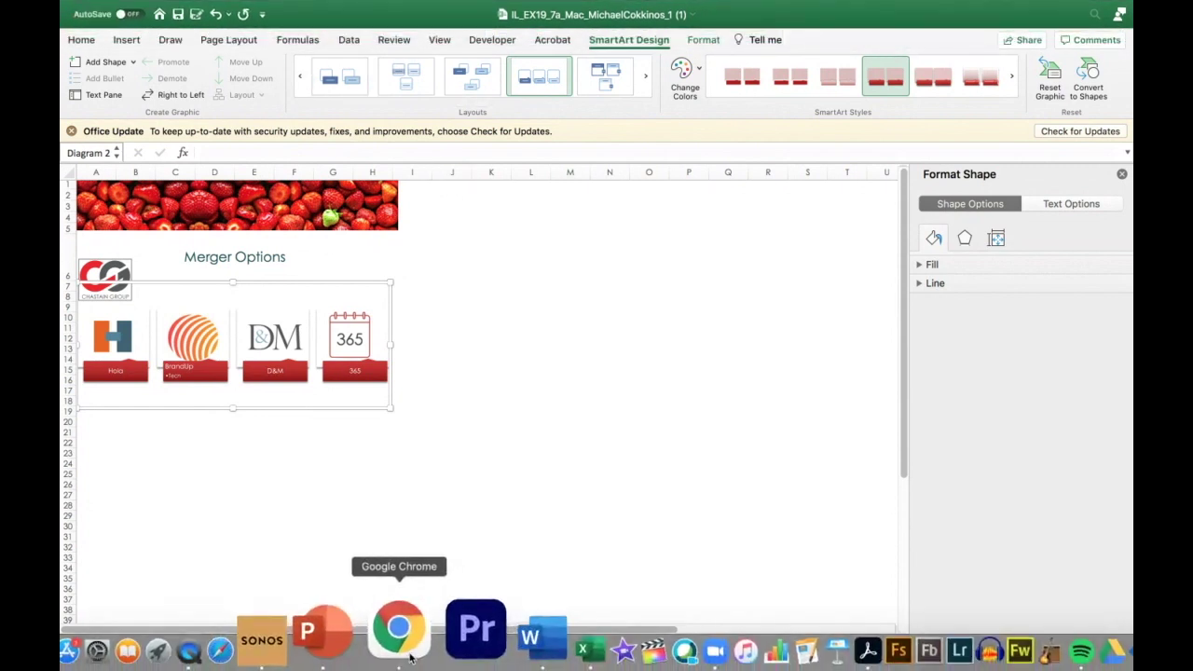
{"action": "left_click", "coordinate": [384, 642]}
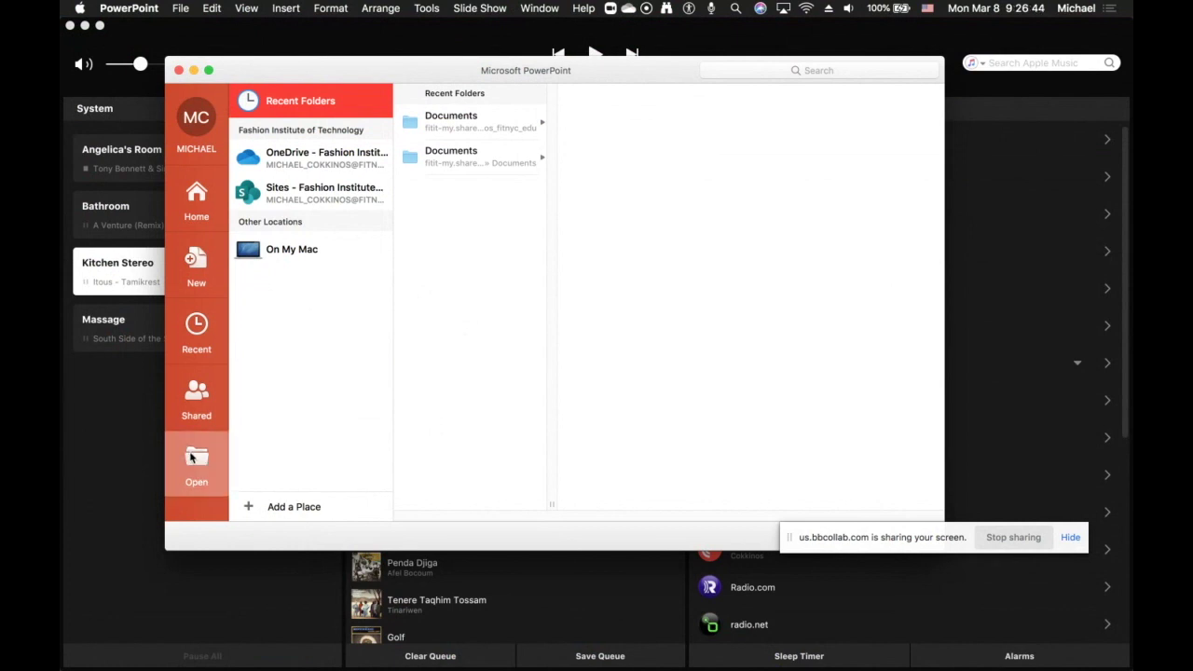
{"action": "left_click", "coordinate": [439, 157]}
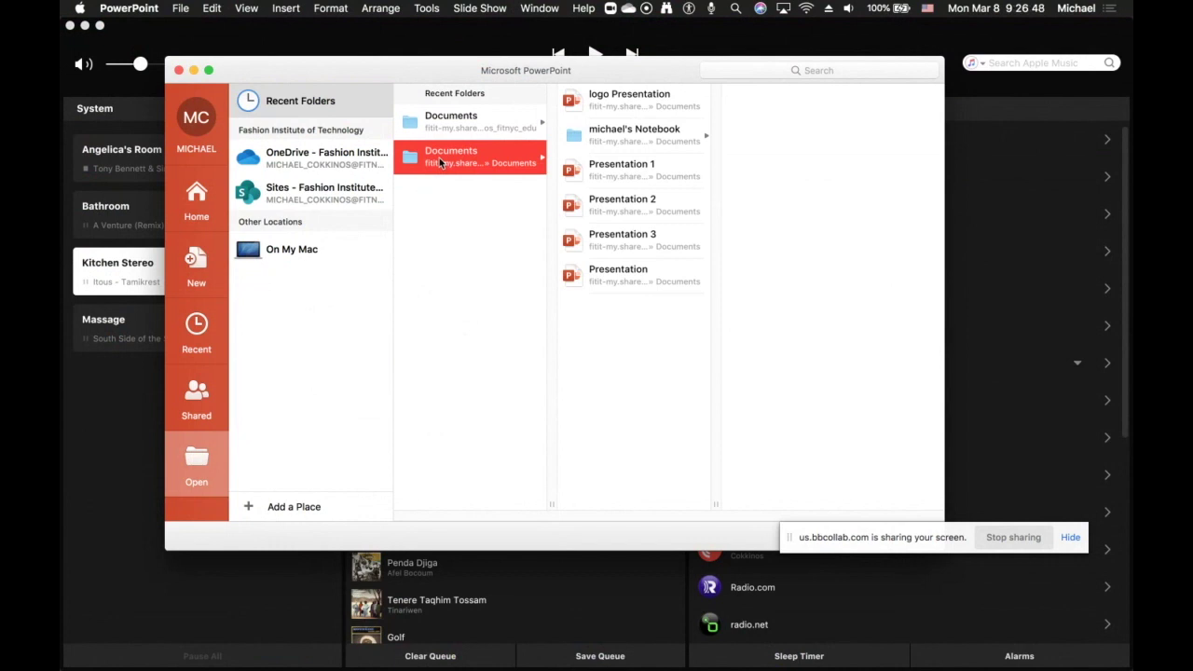
{"action": "left_click", "coordinate": [261, 252]}
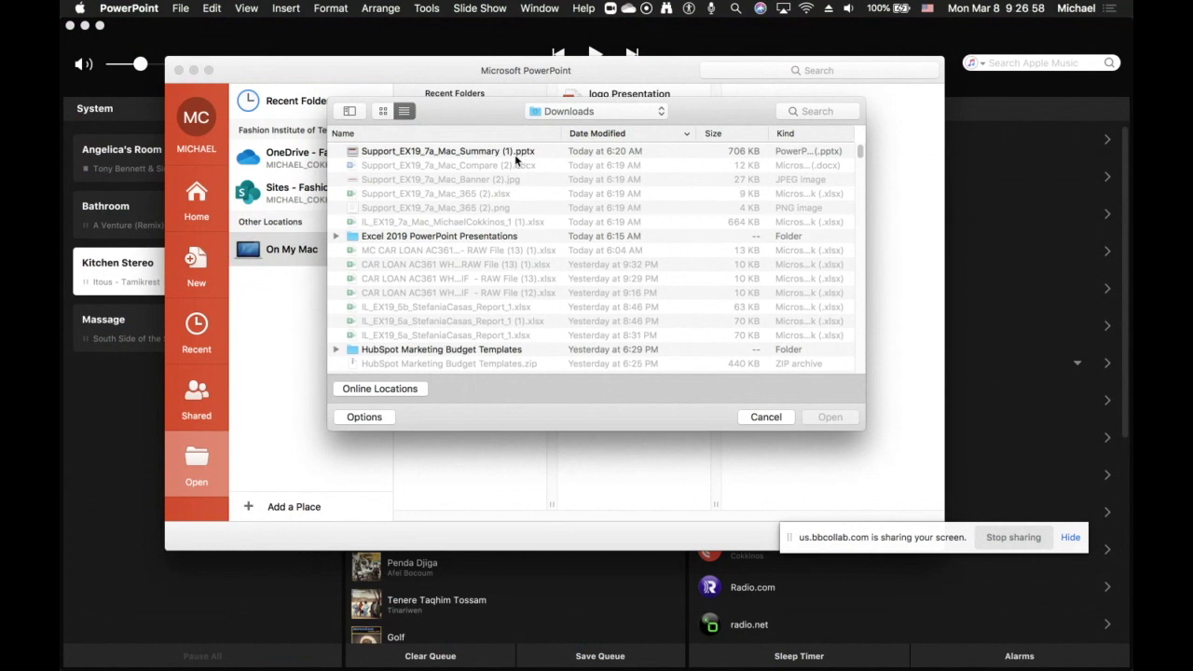
{"action": "left_click", "coordinate": [488, 156]}
{"action": "double_click", "coordinate": [488, 156]}
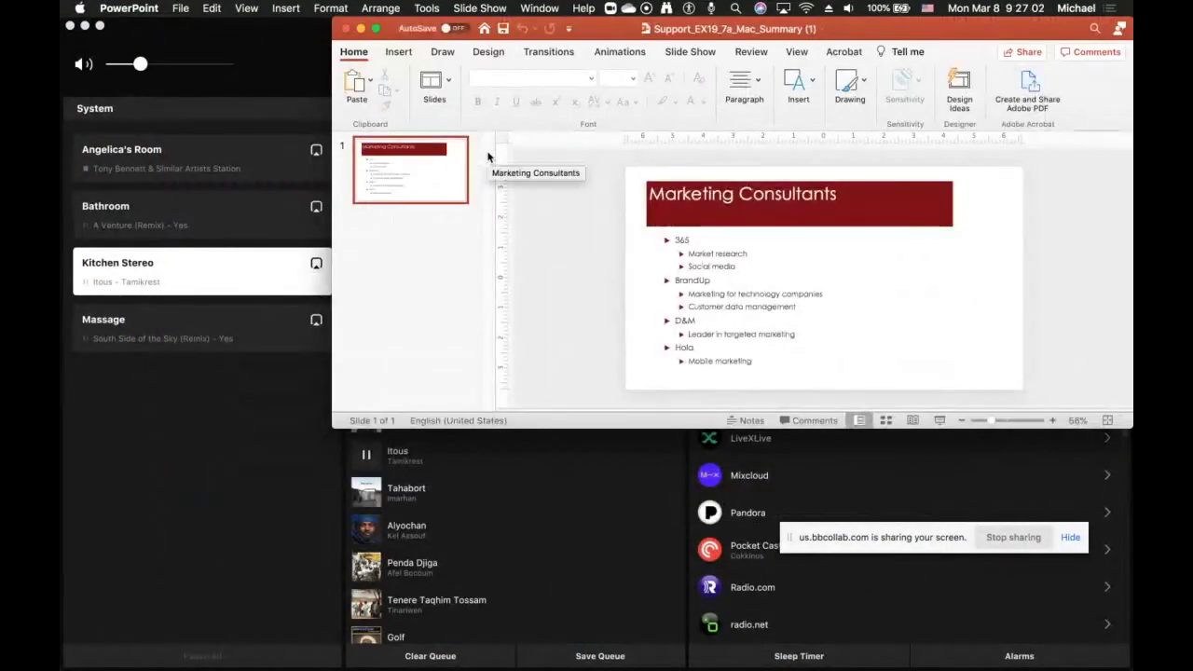
{"action": "left_click_drag", "start_coordinate": [410, 26], "coordinate": [502, 36]}
- Switch back to Excel and take the workbook out of full screen so the presentation sits behind it
{"action": "mouse_move", "coordinate": [395, 664]}
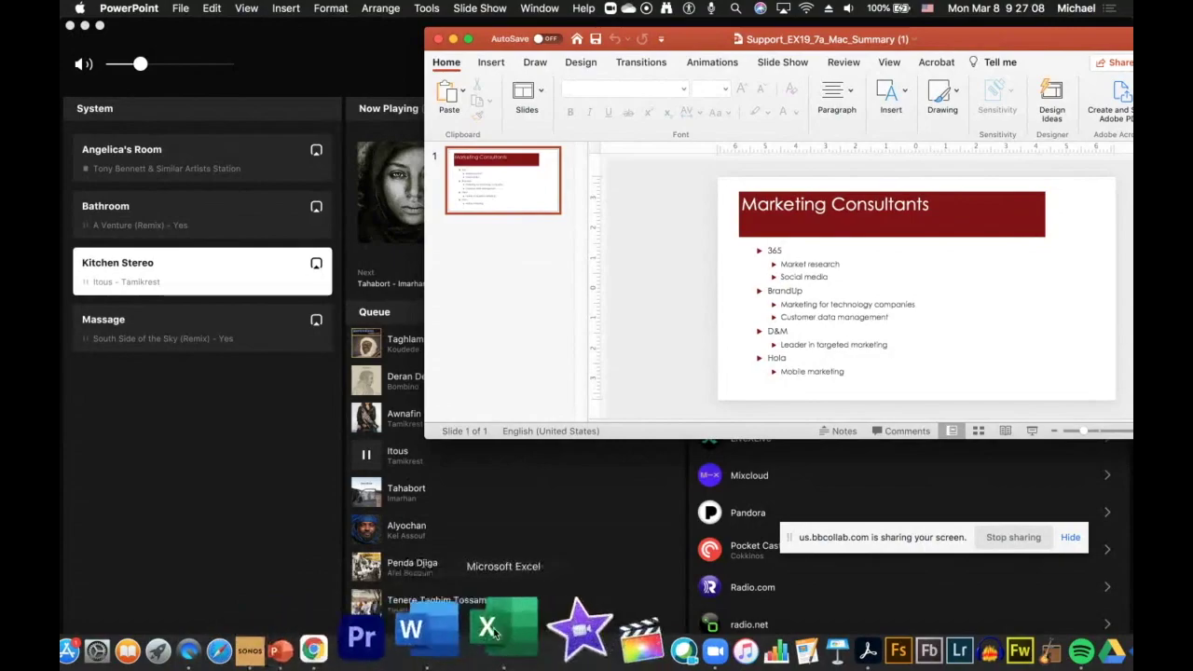
{"action": "left_click", "coordinate": [487, 641]}
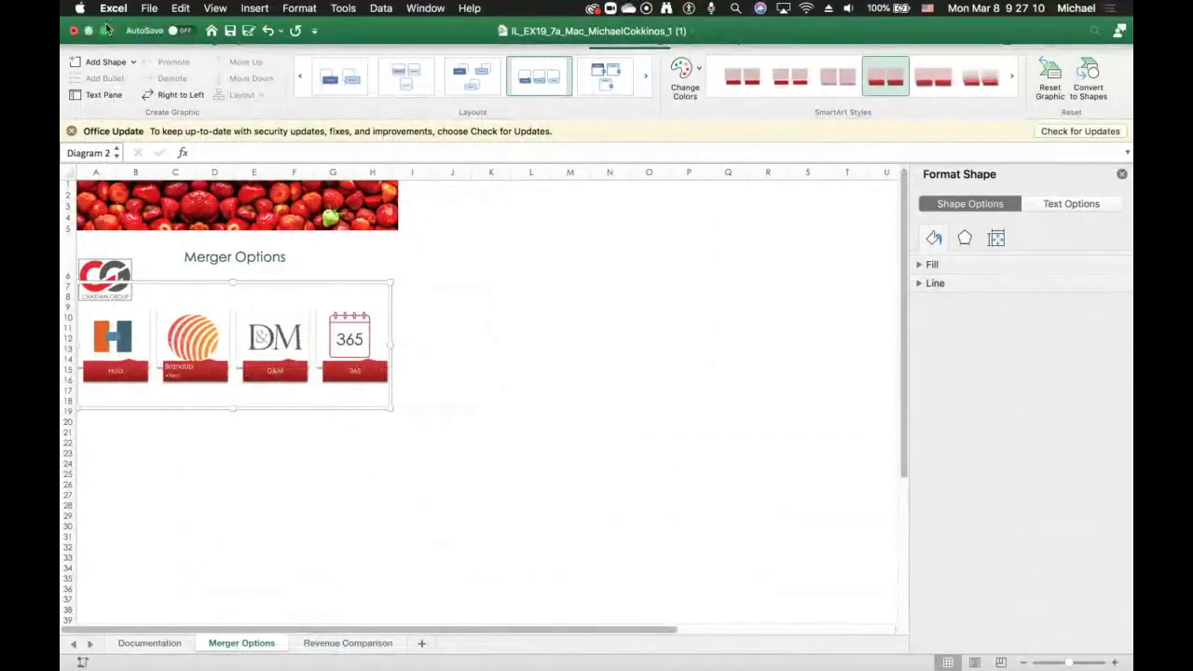
{"action": "left_click", "coordinate": [105, 28]}
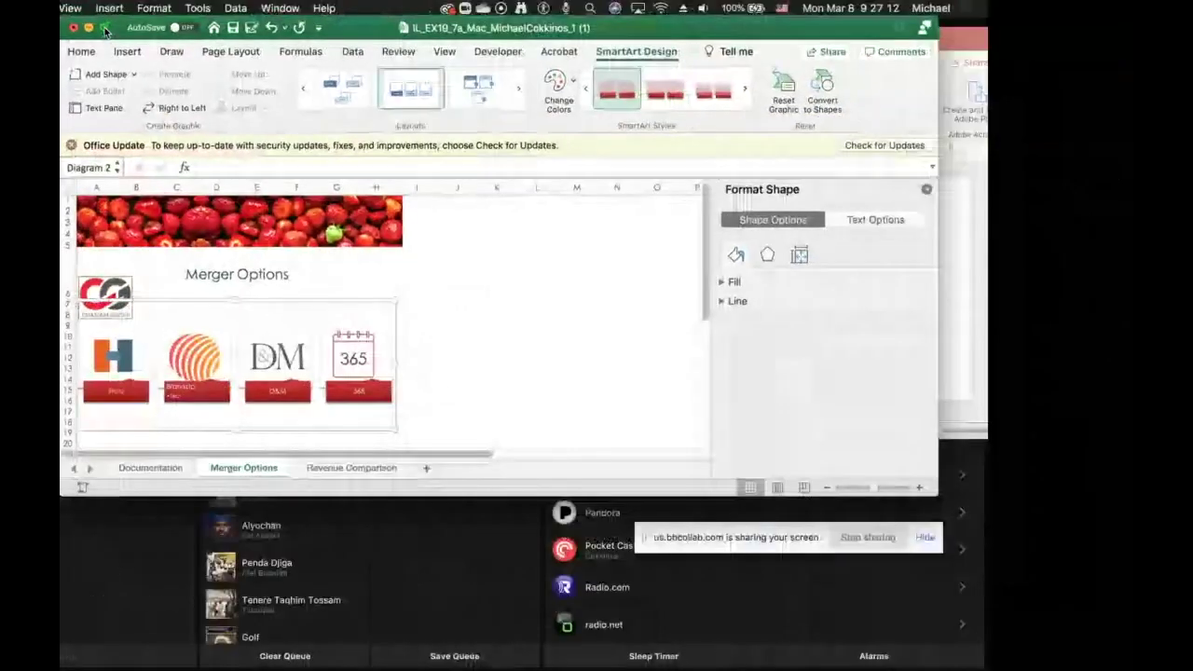
{"action": "left_click", "coordinate": [473, 28]}
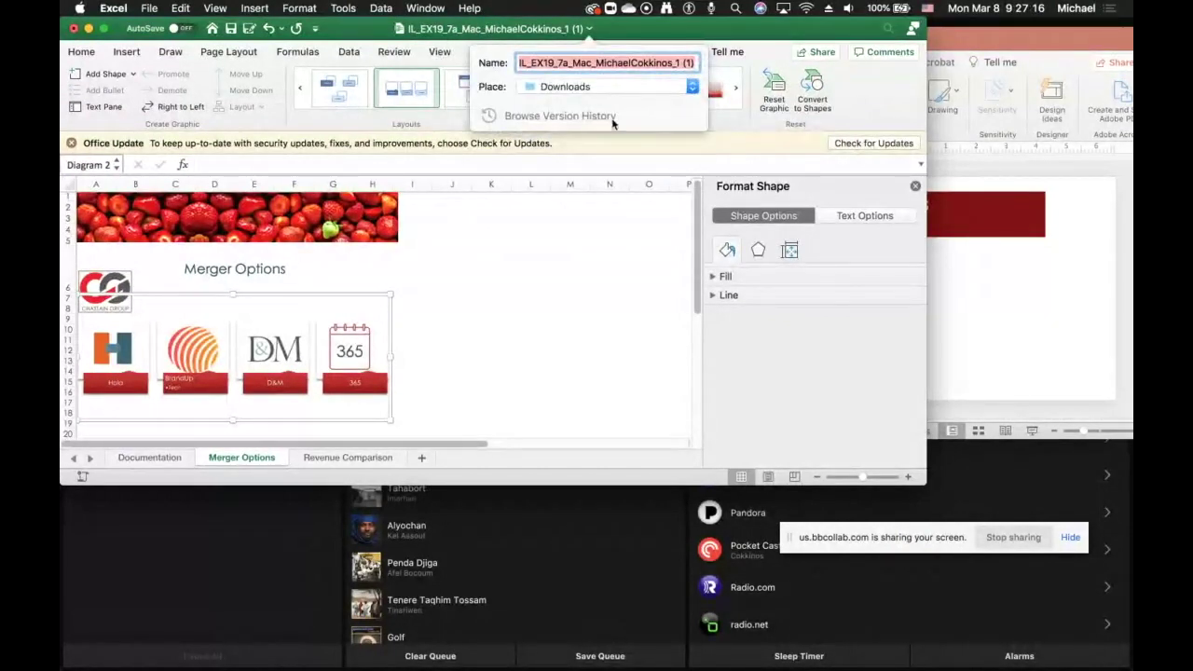
{"action": "left_click", "coordinate": [666, 27]}
{"action": "key", "text": "ctrl+Right"}
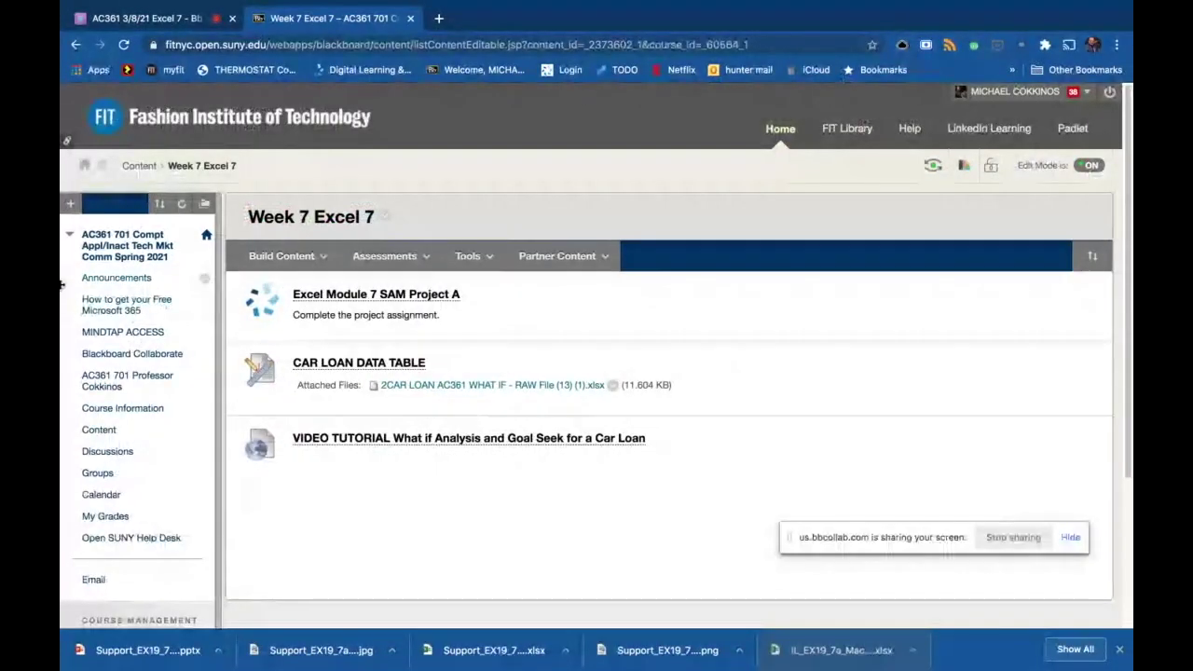
{"action": "mouse_move", "coordinate": [173, 668]}
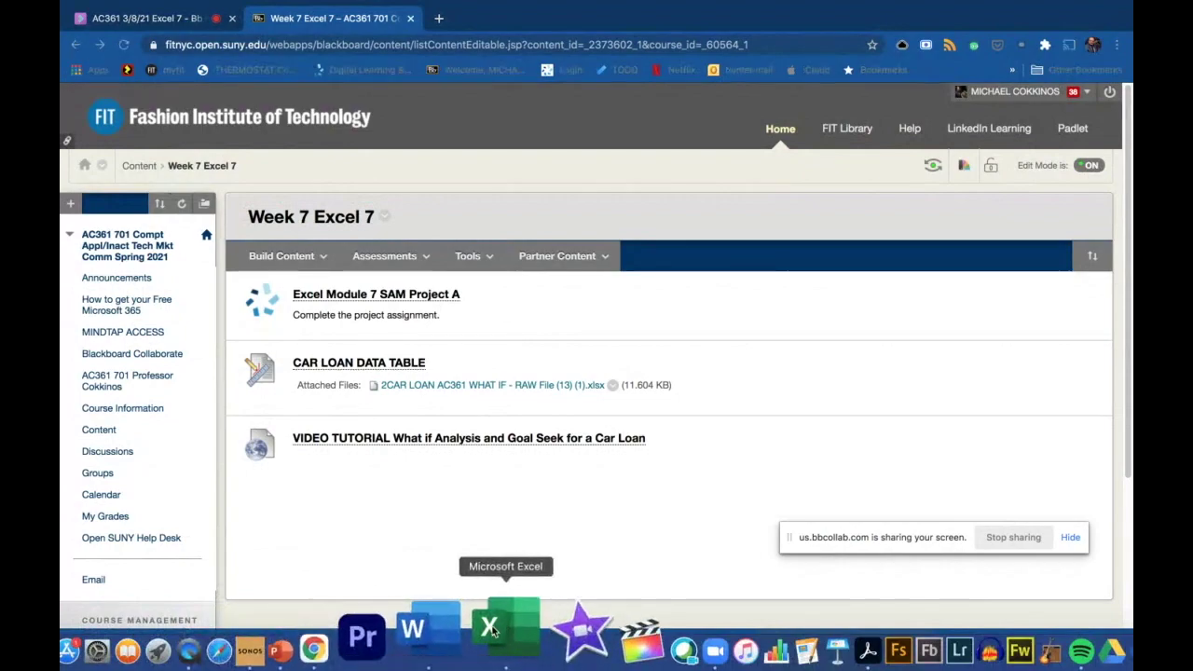
{"action": "left_click", "coordinate": [494, 634]}
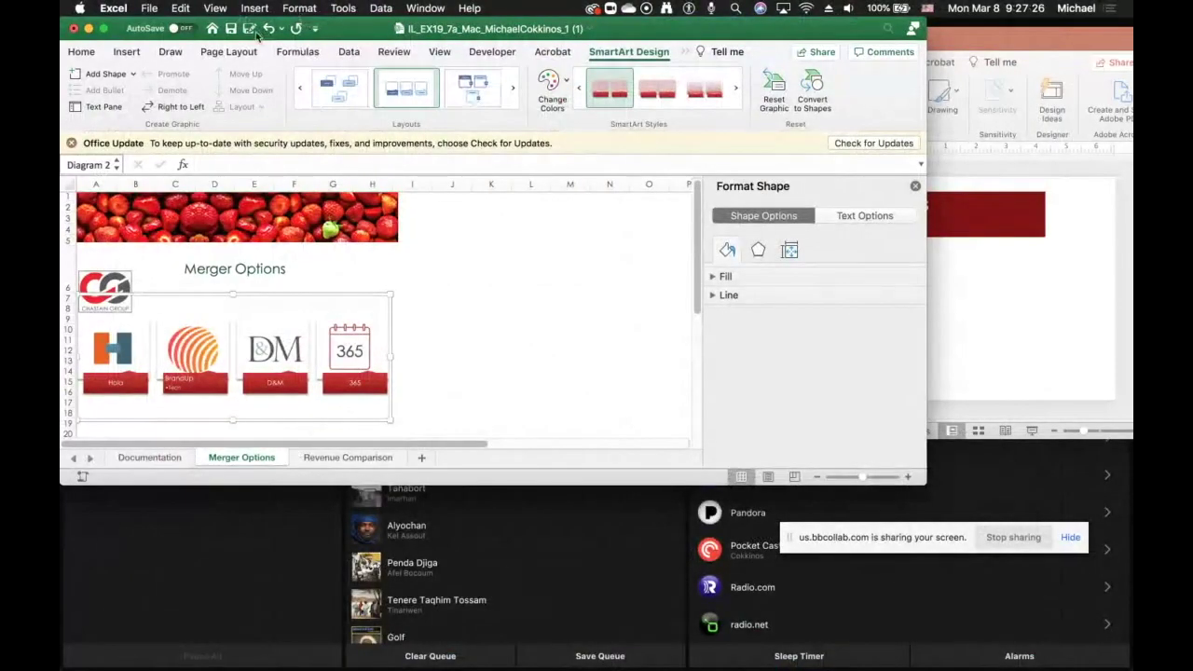
- Insert a screen clipping of the whole Marketing Consultants slide into the Merger Options worksheet
{"action": "left_click", "coordinate": [133, 53]}
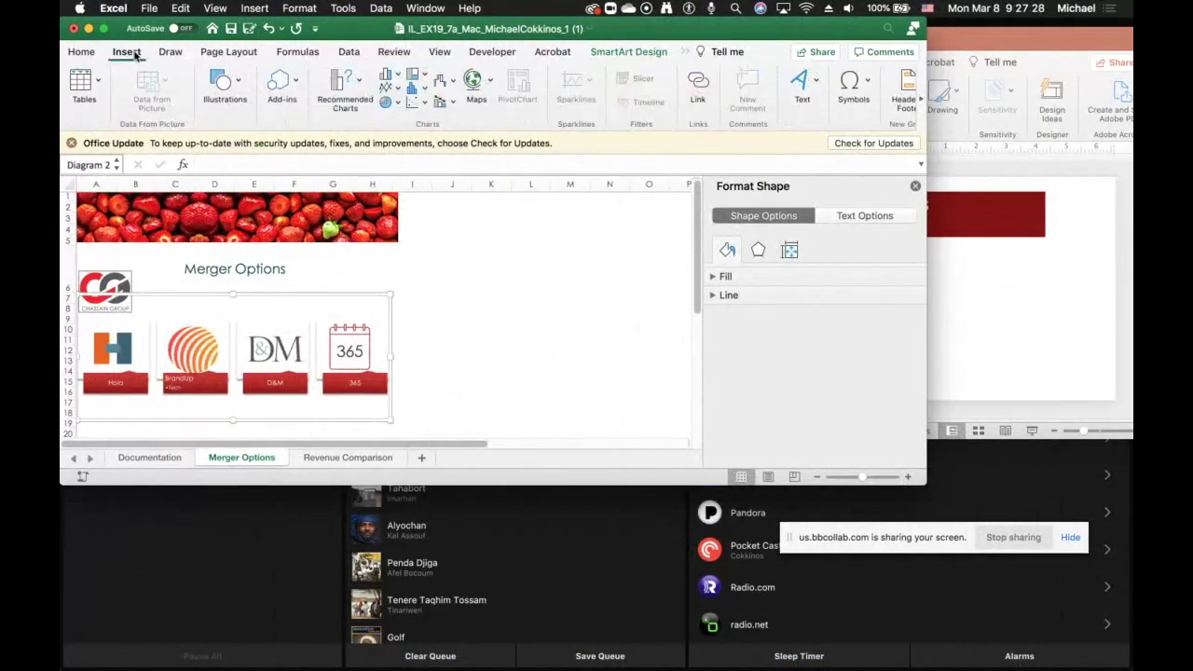
{"action": "left_click", "coordinate": [225, 84]}
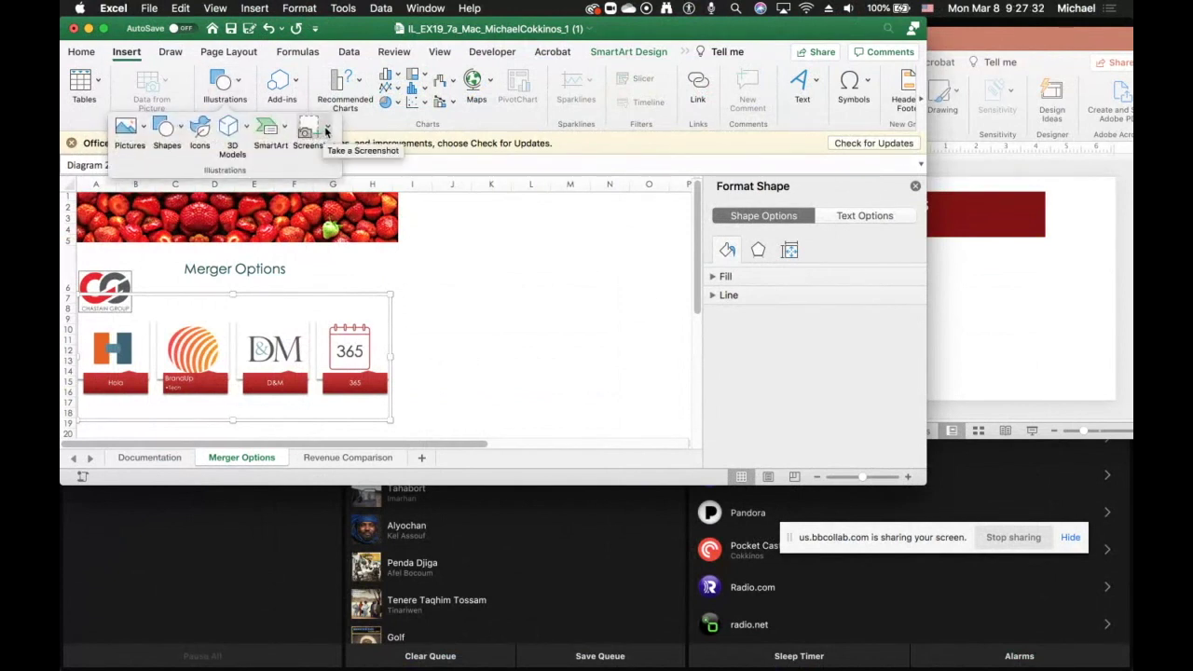
{"action": "left_click", "coordinate": [325, 131]}
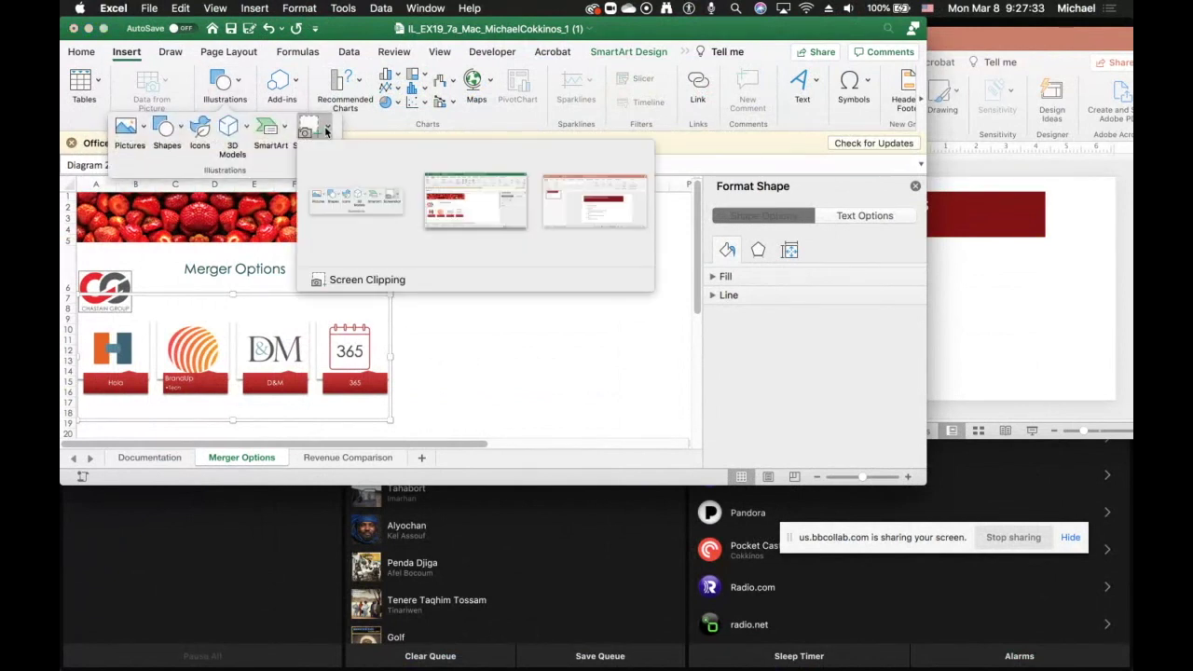
{"action": "left_click", "coordinate": [360, 282]}
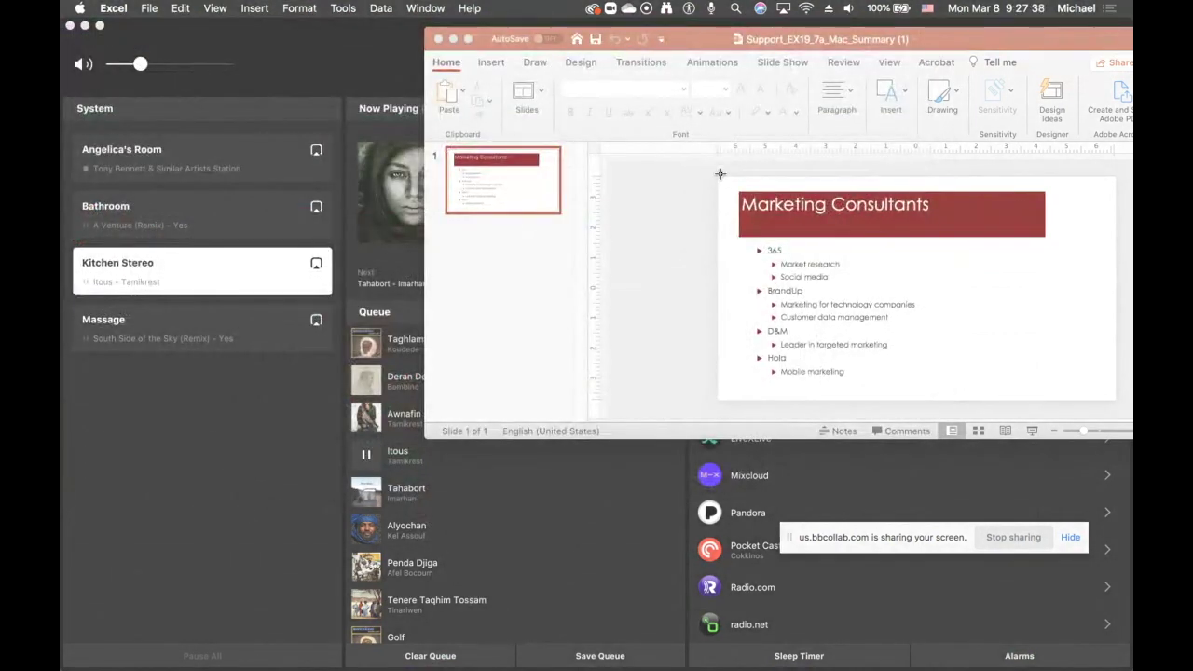
{"action": "left_click_drag", "start_coordinate": [719, 178], "coordinate": [1112, 398]}
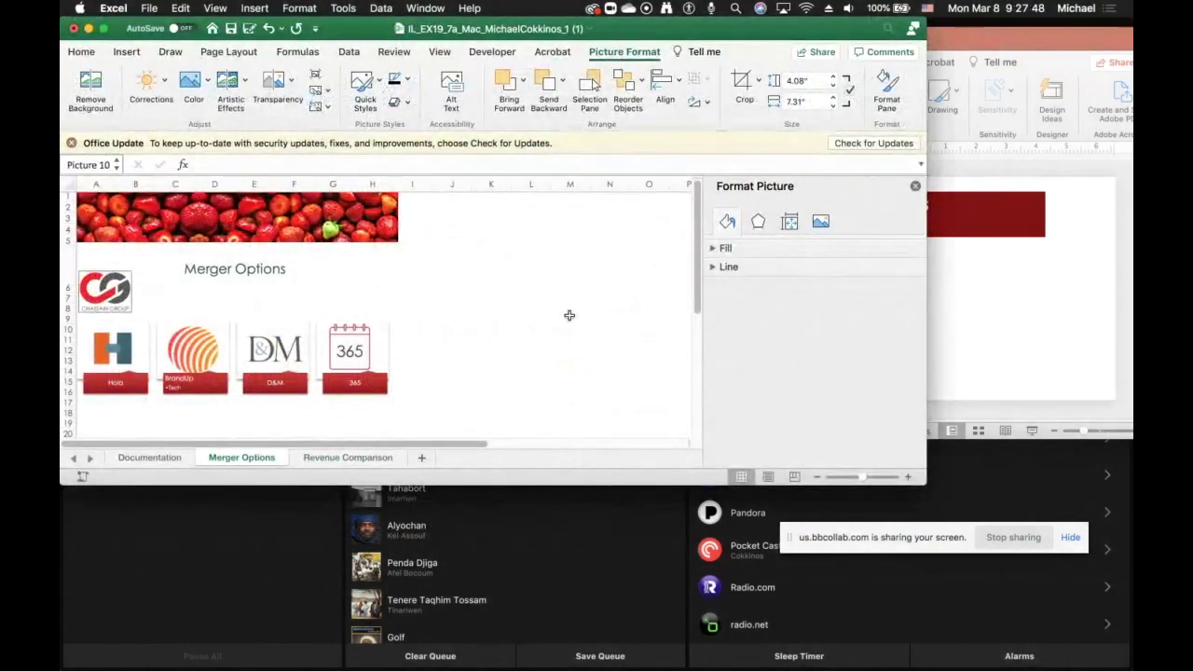
- Make the workbook full screen and move the slide clipping beside the SmartArt graphic, over columns I to R
{"action": "scroll", "coordinate": [588, 330], "scroll_direction": "right", "scroll_amount": 2}
{"action": "scroll", "coordinate": [592, 330], "scroll_direction": "right", "scroll_amount": 4}
{"action": "left_click", "coordinate": [634, 330]}
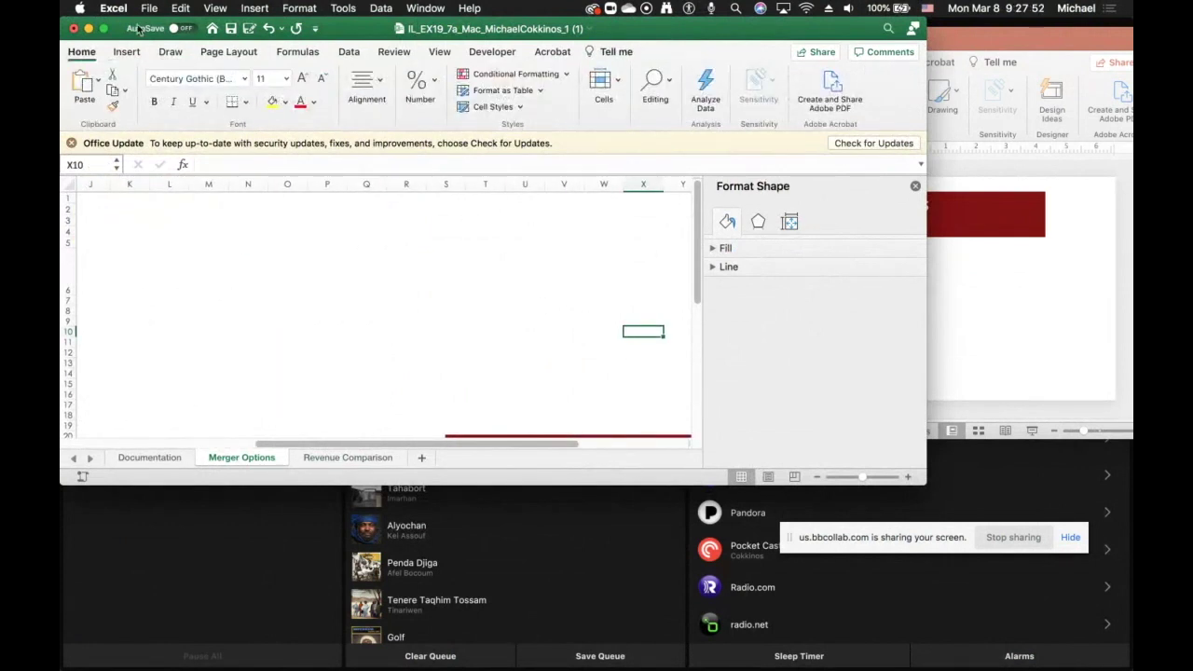
{"action": "left_click", "coordinate": [104, 29]}
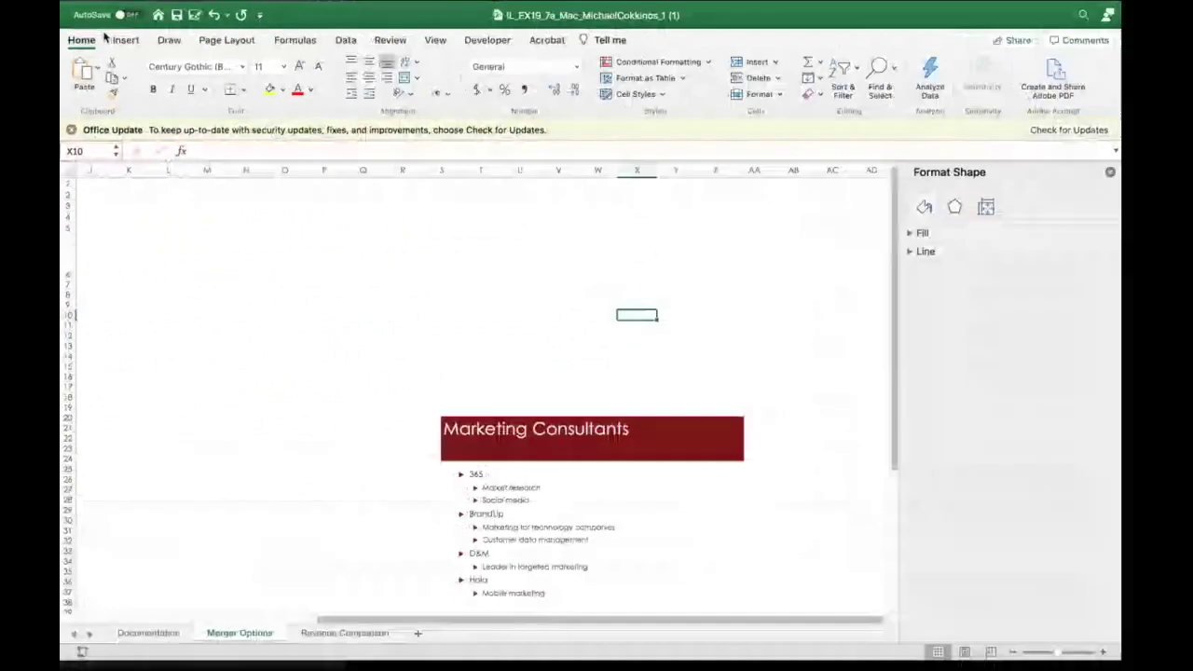
{"action": "scroll", "coordinate": [522, 448], "scroll_direction": "left", "scroll_amount": 5}
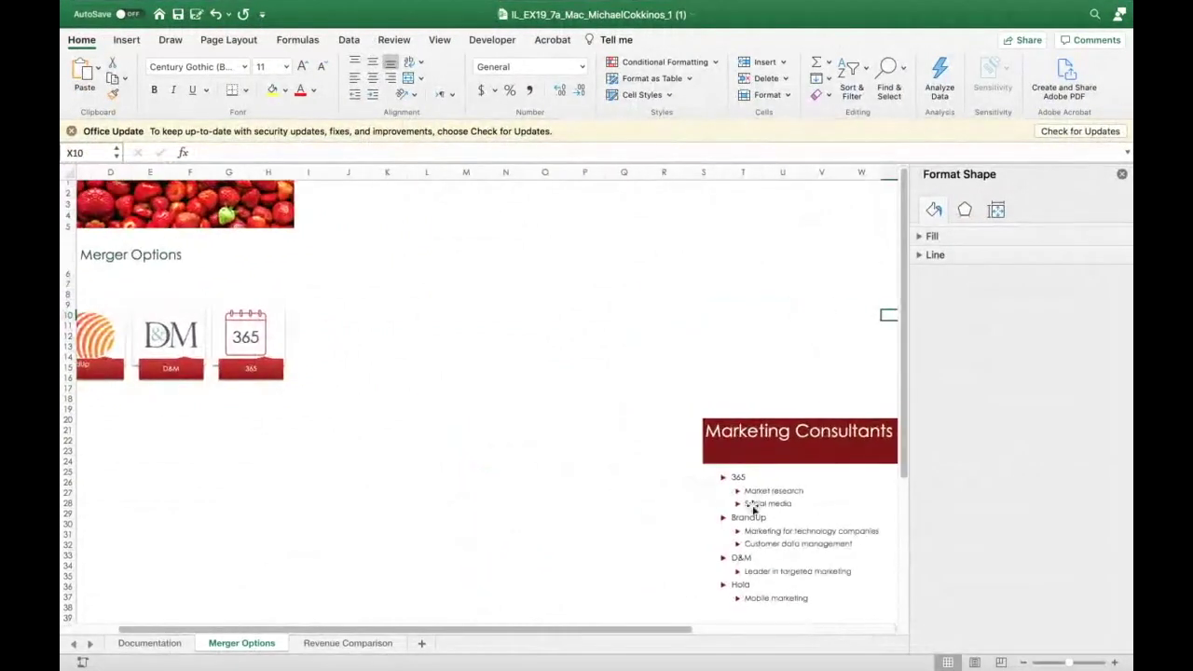
{"action": "left_click_drag", "start_coordinate": [761, 445], "coordinate": [376, 194]}
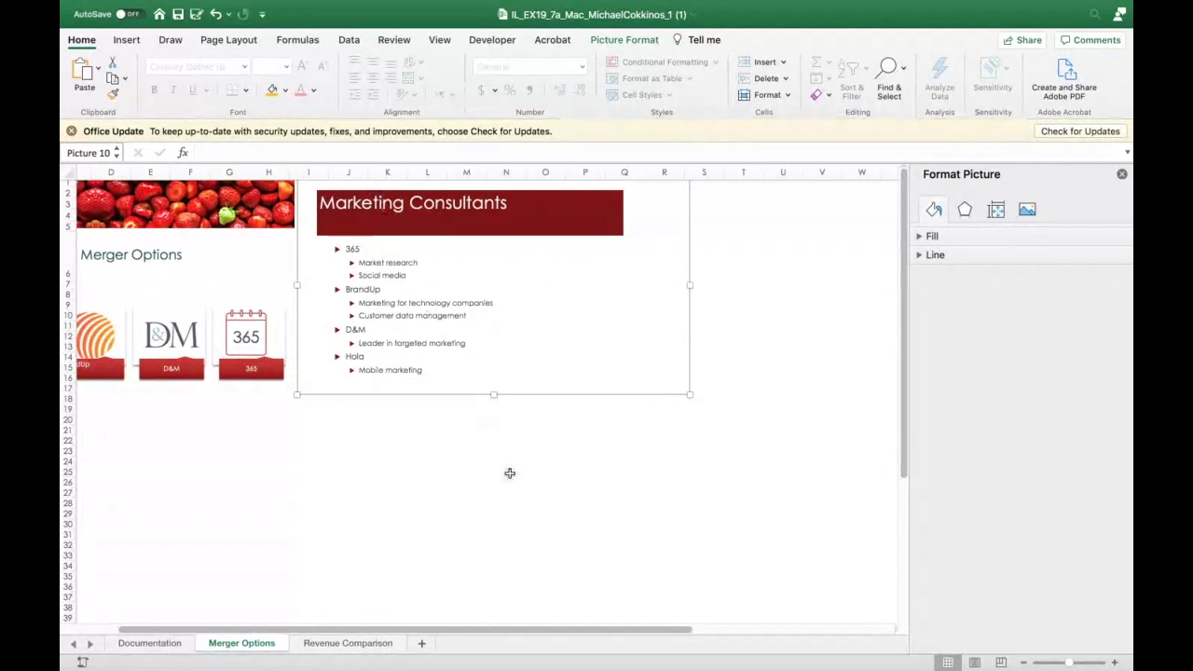
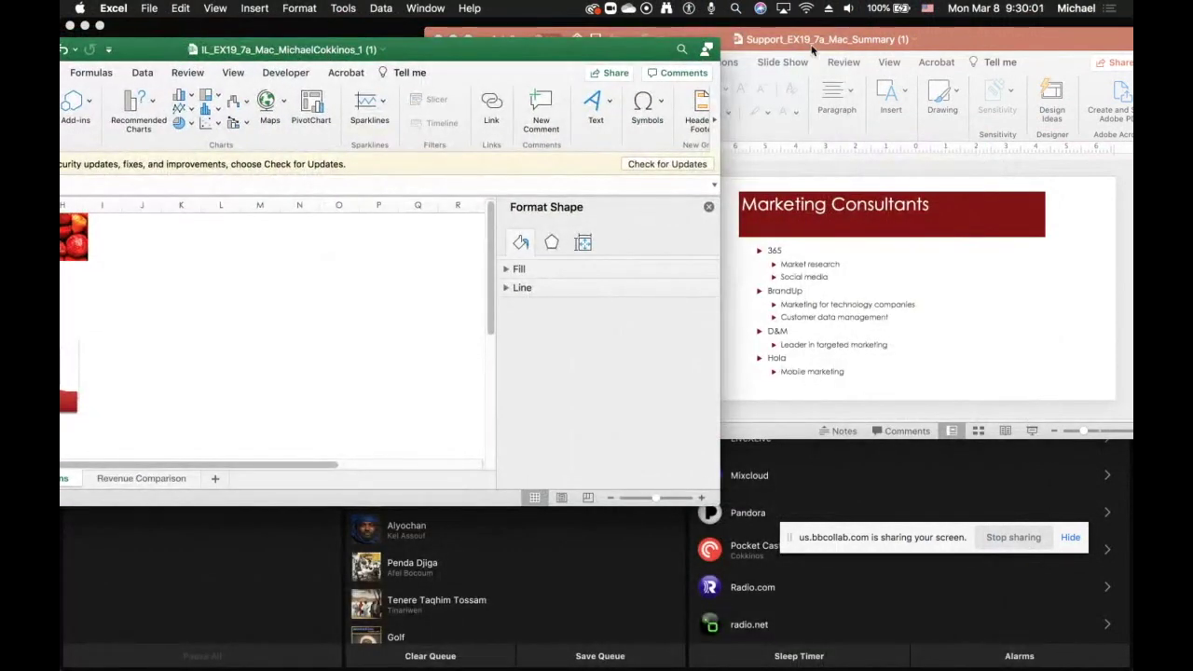
- Shift the presentation window further aside and reposition the Excel workbook window so its Merger Options worksheet and insert commands are accessible
{"action": "left_click_drag", "start_coordinate": [812, 47], "coordinate": [835, 43]}
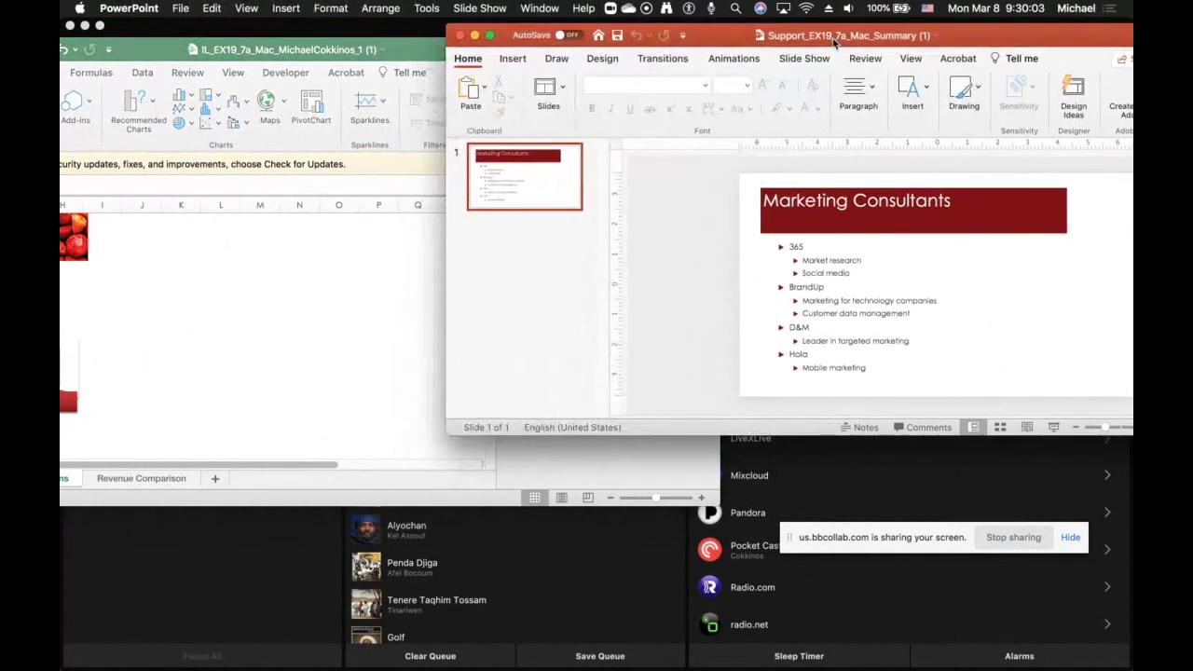
{"action": "left_click", "coordinate": [301, 54]}
{"action": "left_click", "coordinate": [301, 54]}
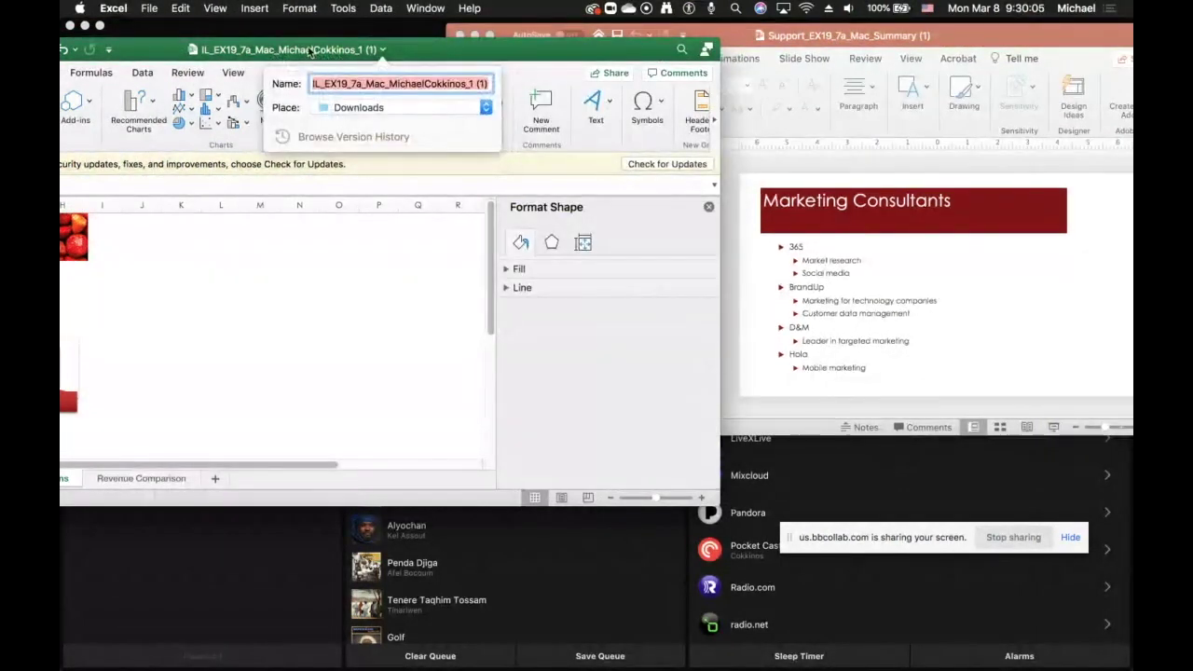
{"action": "left_click", "coordinate": [314, 51]}
{"action": "left_click_drag", "start_coordinate": [314, 50], "coordinate": [419, 39]}
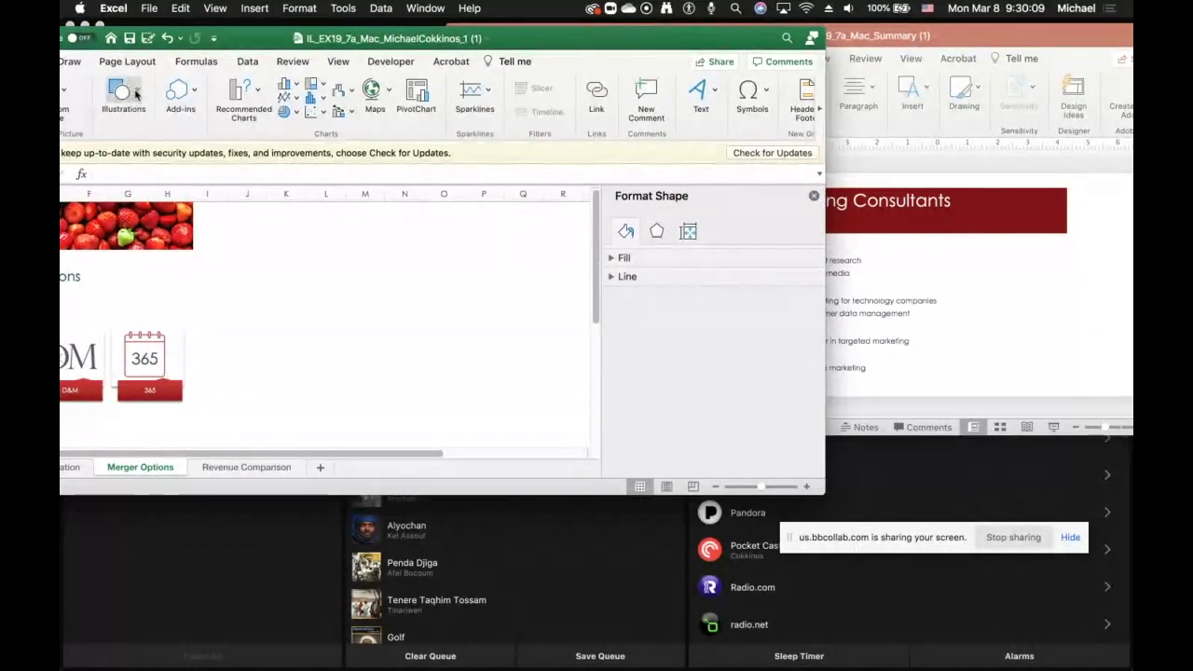
{"action": "left_click_drag", "start_coordinate": [234, 37], "coordinate": [322, 39]}
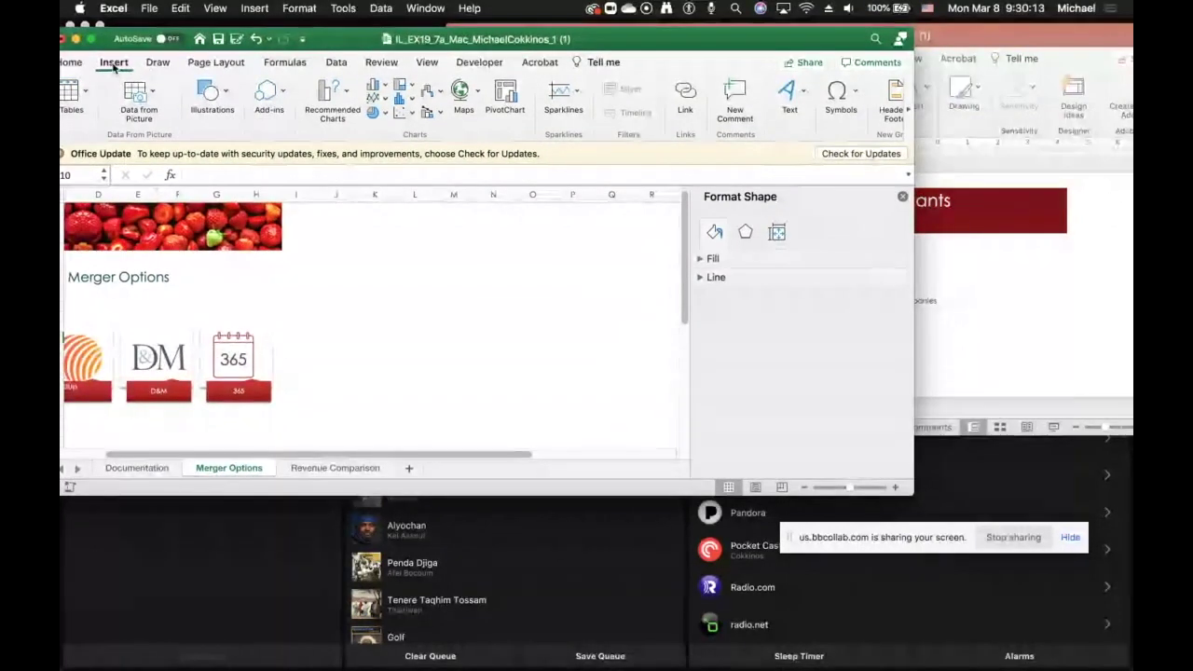
- Insert a screen clipping of the Marketing Consultants slide's title and bullet list into the Merger Options worksheet
{"action": "left_click", "coordinate": [224, 94]}
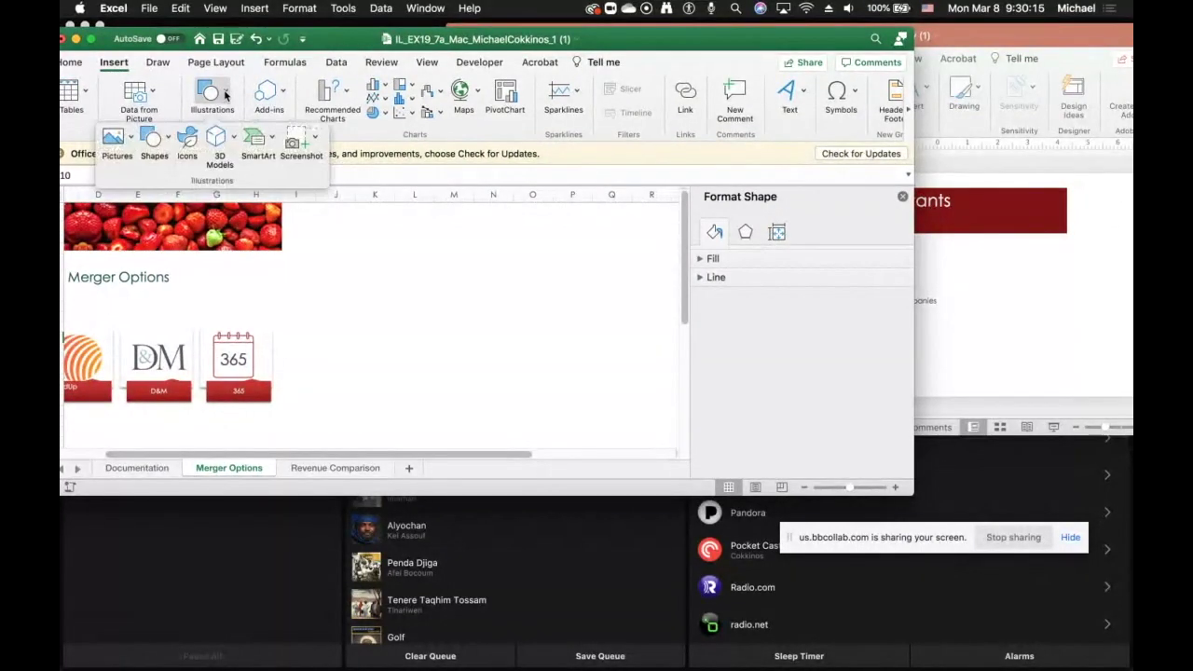
{"action": "left_click", "coordinate": [315, 141]}
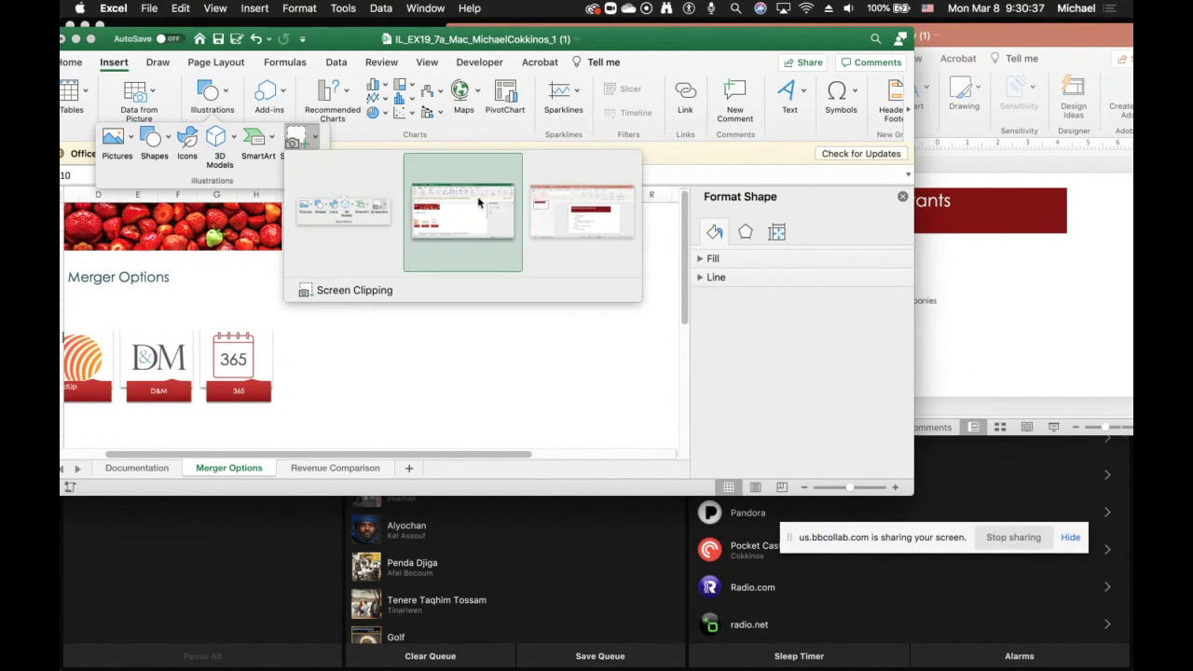
{"action": "left_click", "coordinate": [362, 290]}
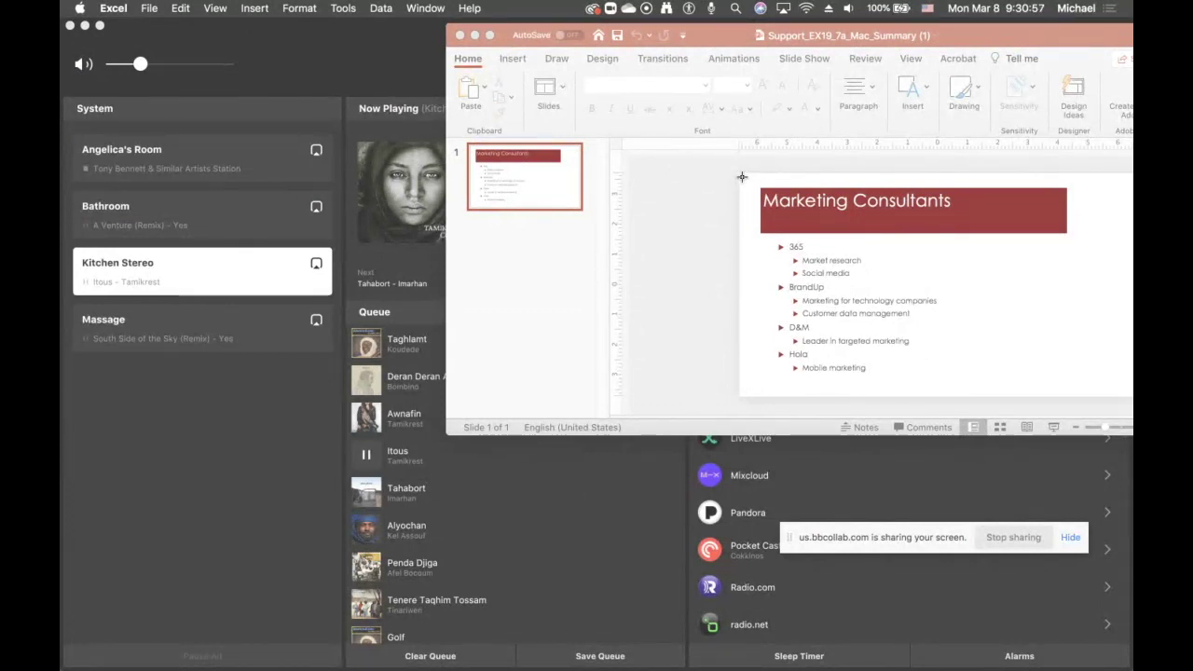
{"action": "left_click_drag", "start_coordinate": [742, 178], "coordinate": [1077, 386]}
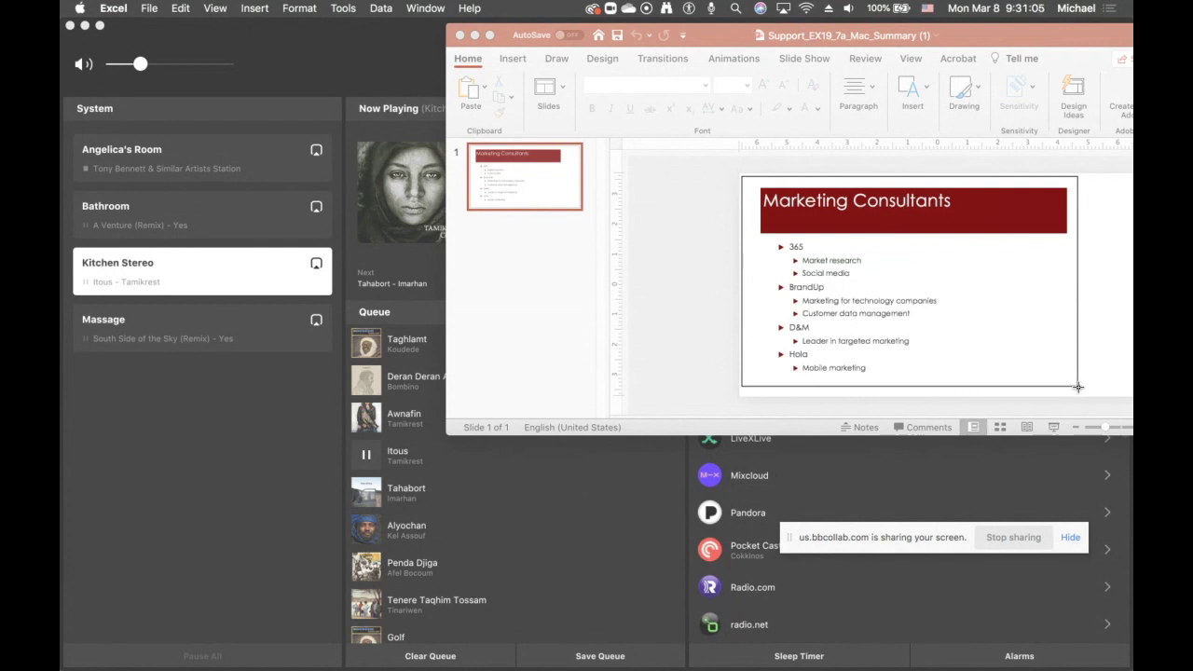
{"action": "left_click_drag", "start_coordinate": [1079, 387], "coordinate": [1079, 387]}
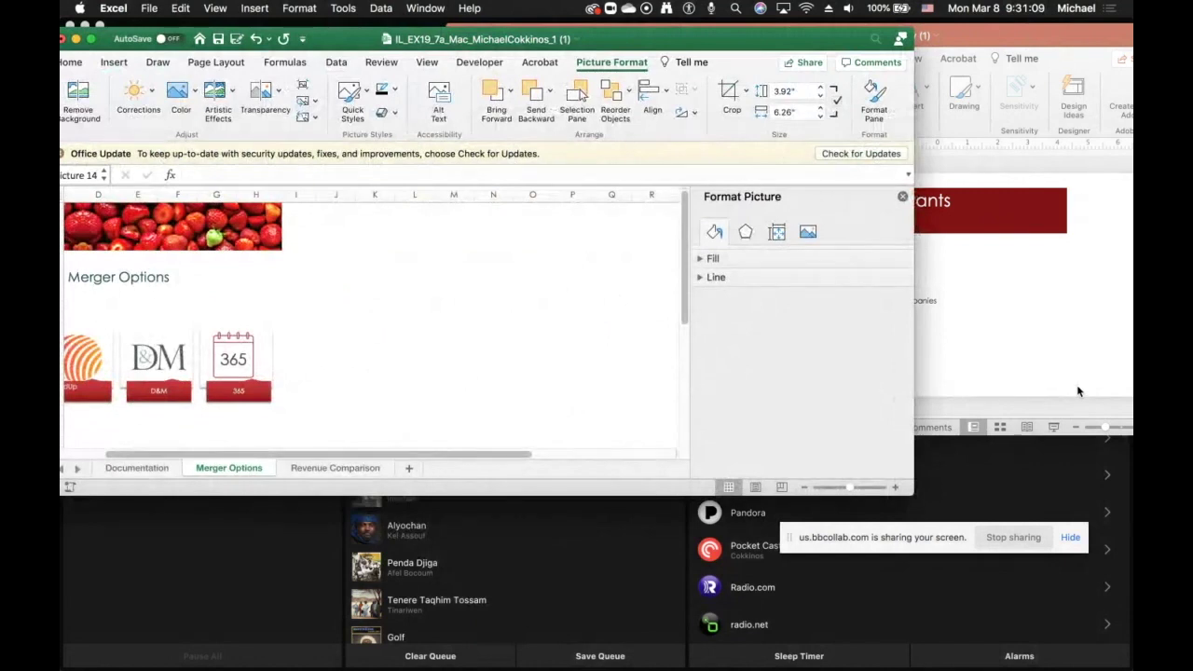
- Make the workbook full screen, move the new slide clipping beside the SmartArt graphic over columns I to Q, and delete it
{"action": "left_click", "coordinate": [93, 39]}
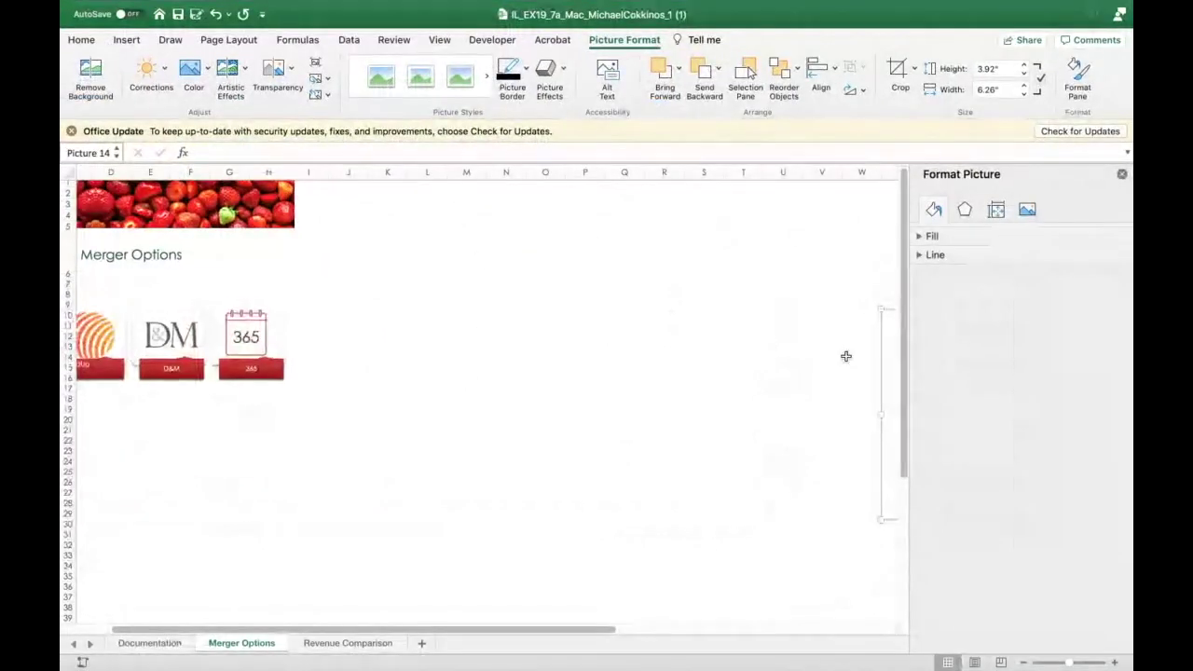
{"action": "left_click_drag", "start_coordinate": [878, 357], "coordinate": [403, 264]}
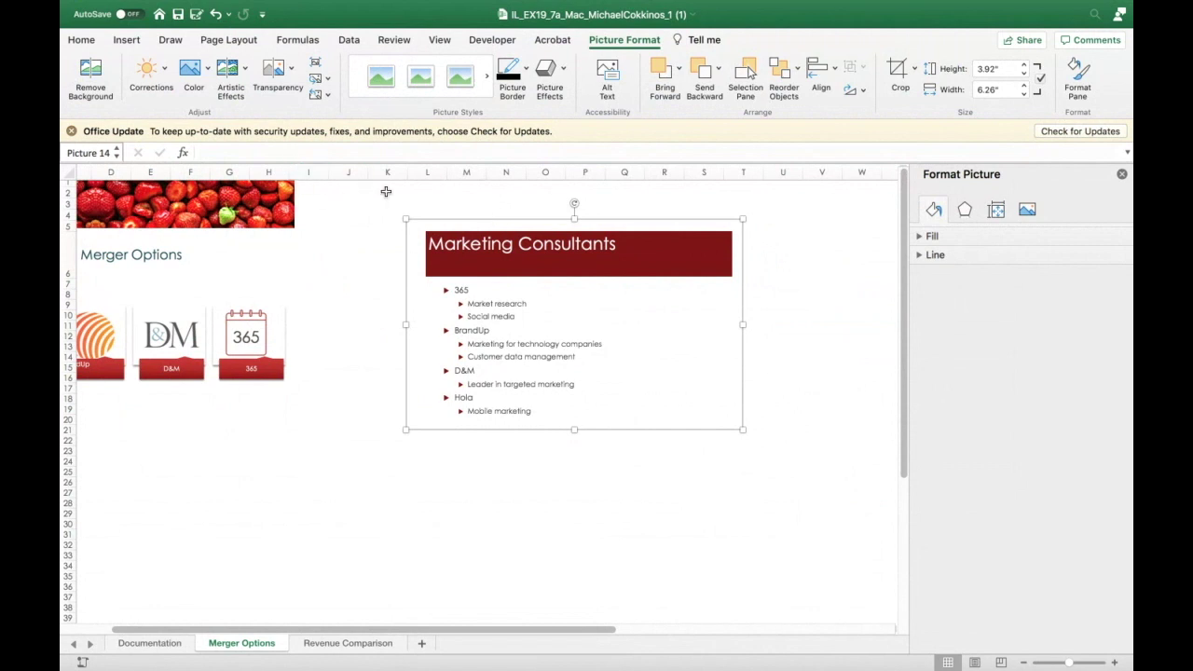
{"action": "left_click_drag", "start_coordinate": [467, 220], "coordinate": [358, 178]}
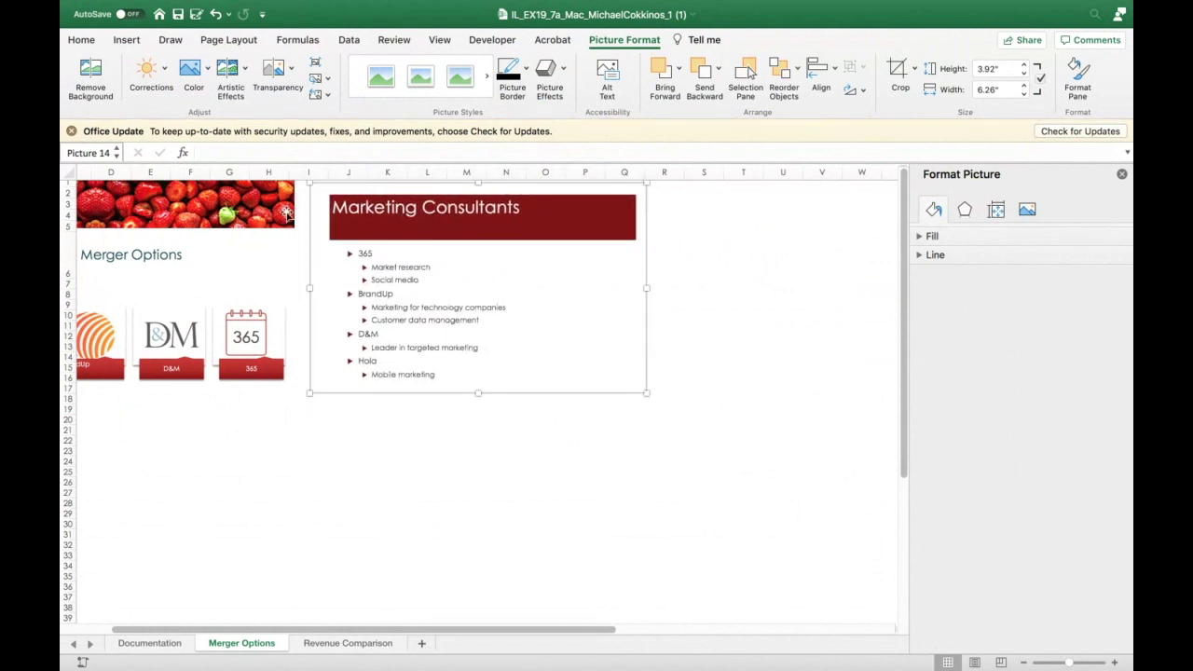
{"action": "left_click_drag", "start_coordinate": [306, 215], "coordinate": [300, 215]}
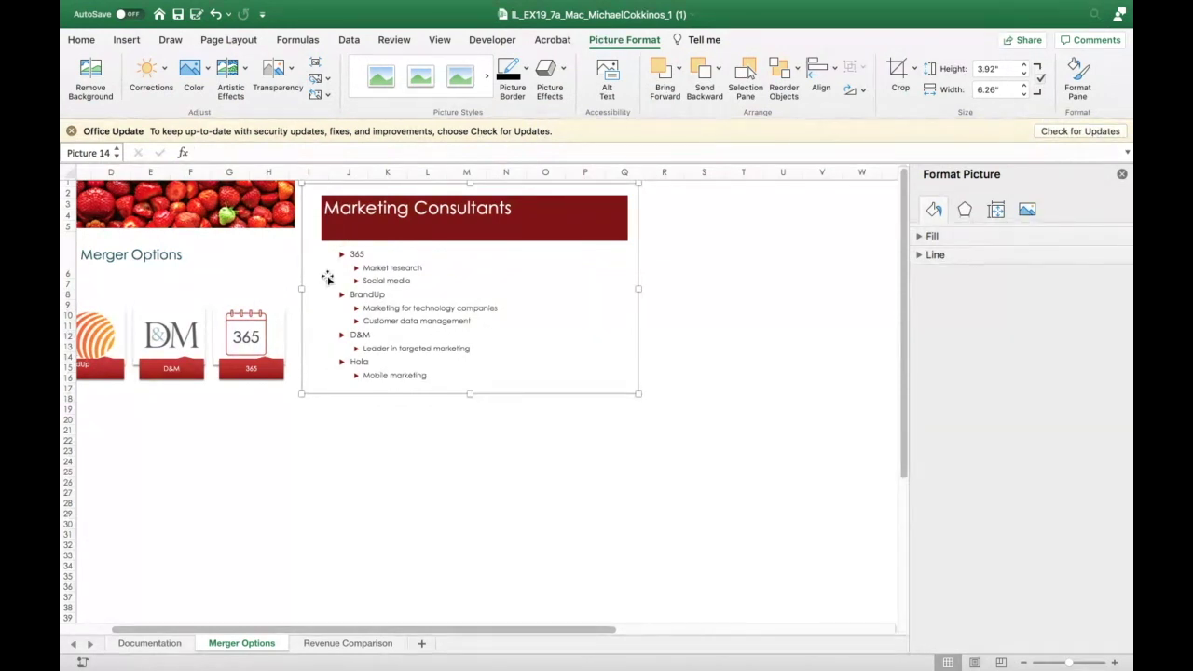
{"action": "key", "text": "Delete"}
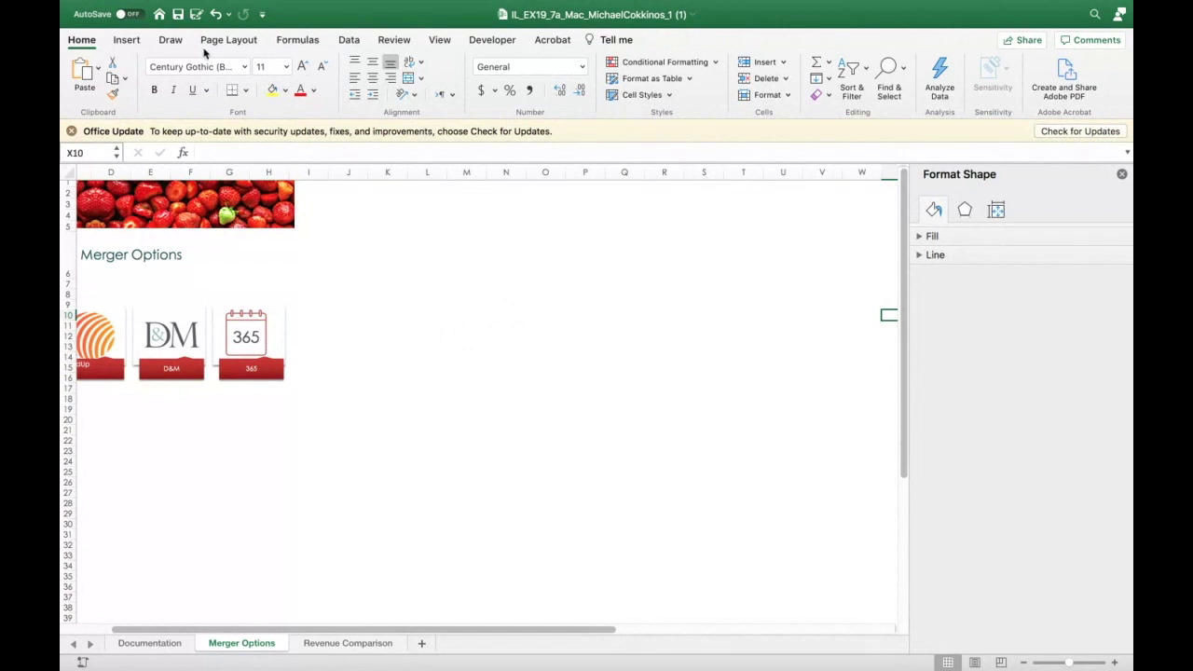
{"action": "left_click", "coordinate": [122, 42]}
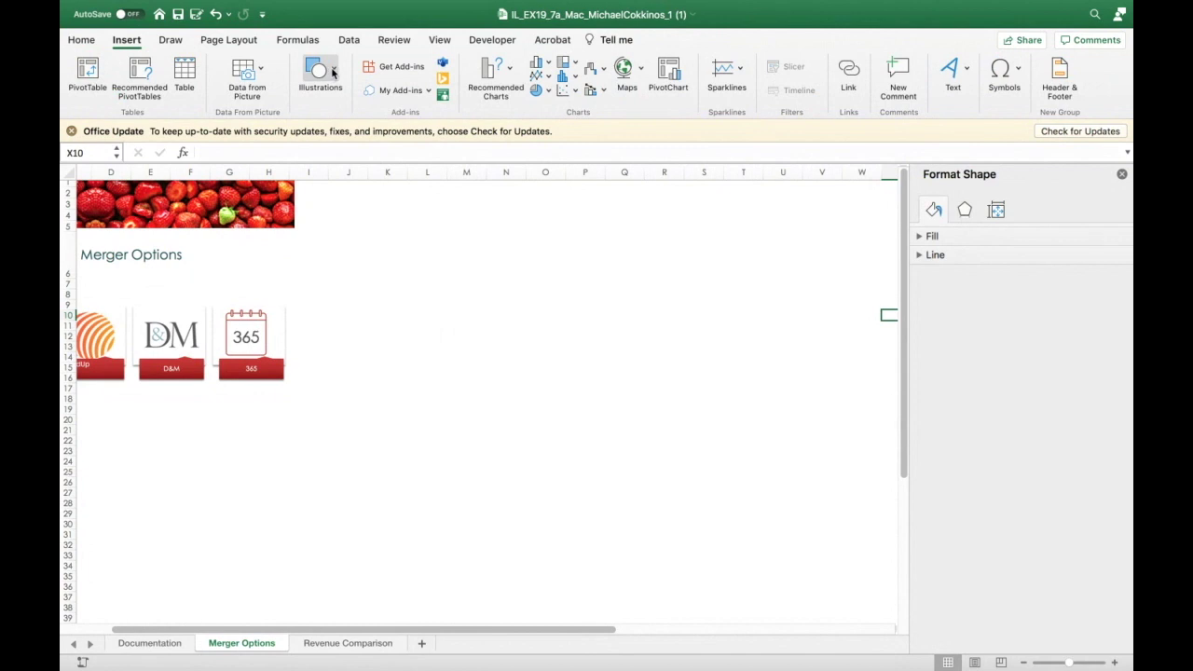
{"action": "left_click", "coordinate": [331, 72]}
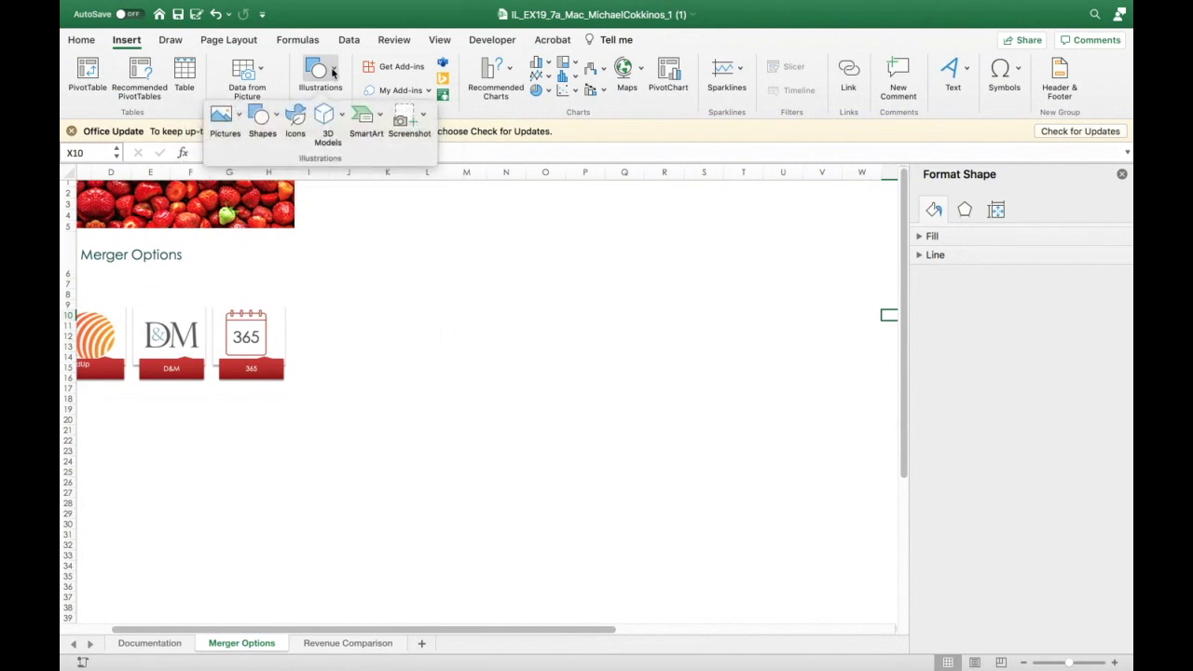
{"action": "left_click", "coordinate": [424, 118]}
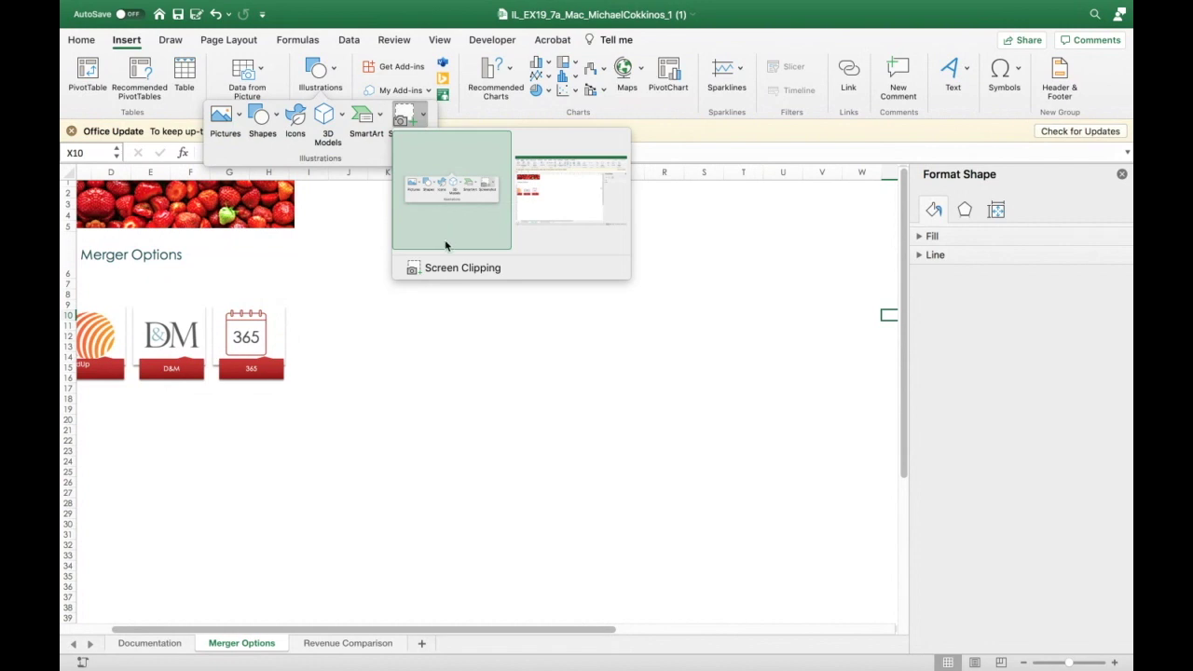
{"action": "left_click", "coordinate": [448, 269]}
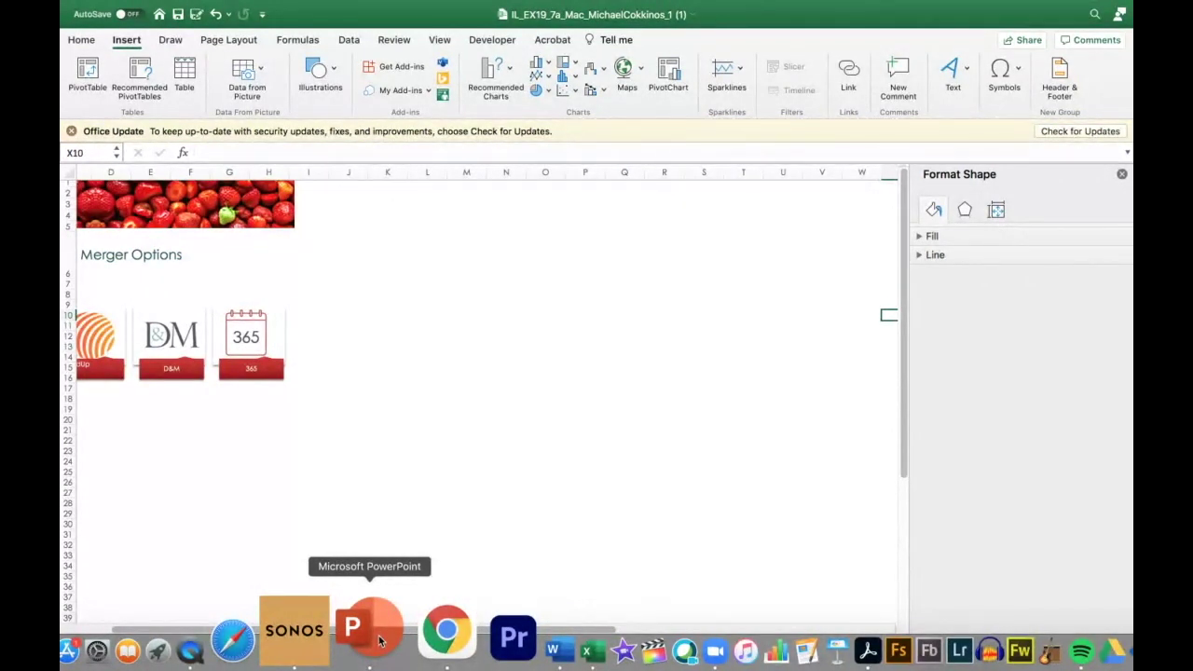
{"action": "scroll", "coordinate": [783, 339], "scroll_direction": "right", "scroll_amount": 4}
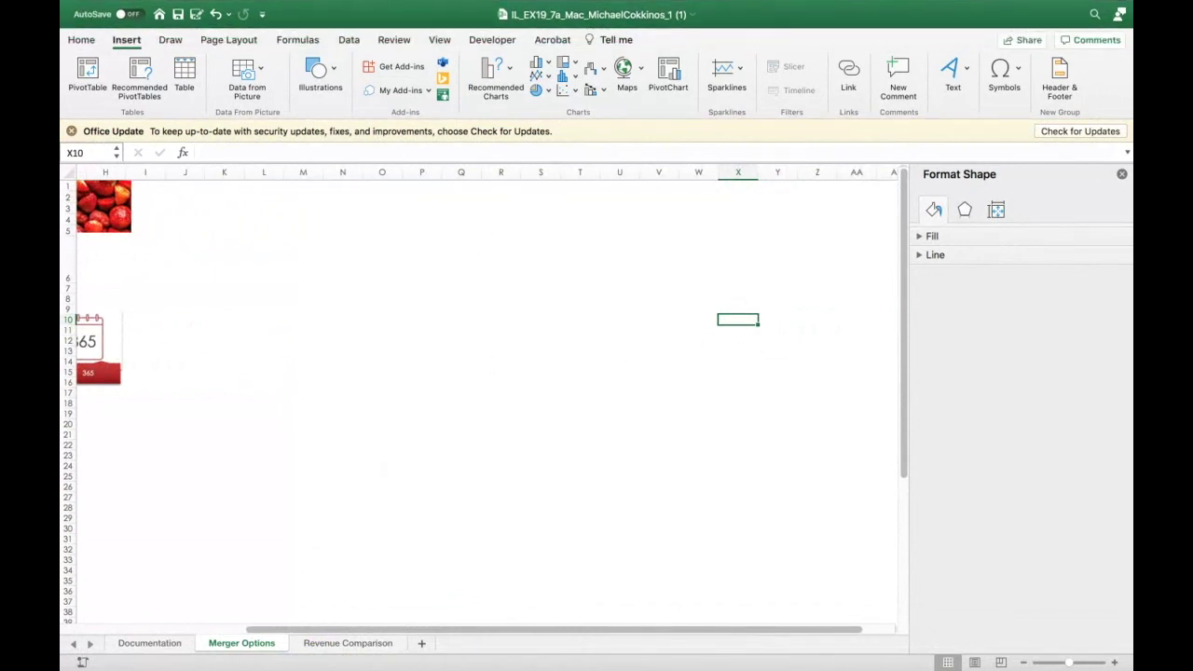
- Take the workbook out of full screen and move its window down so the Marketing Consultants slide is exposed
{"action": "mouse_move", "coordinate": [107, 33]}
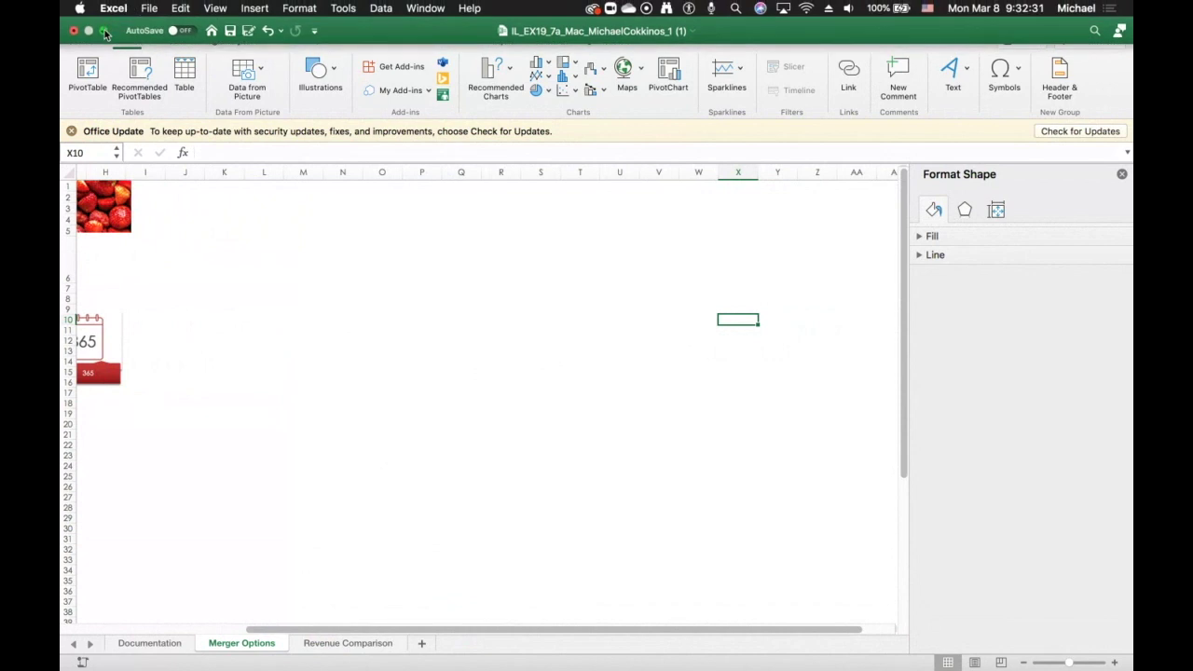
{"action": "left_click", "coordinate": [103, 31]}
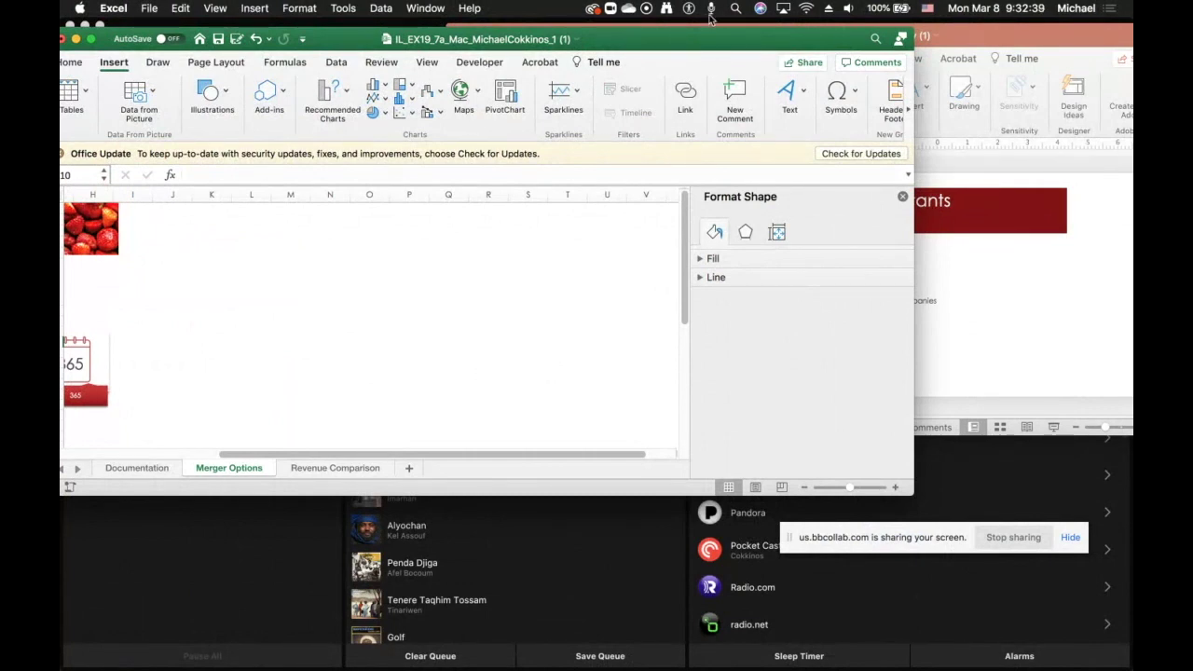
{"action": "left_click_drag", "start_coordinate": [709, 46], "coordinate": [581, 256]}
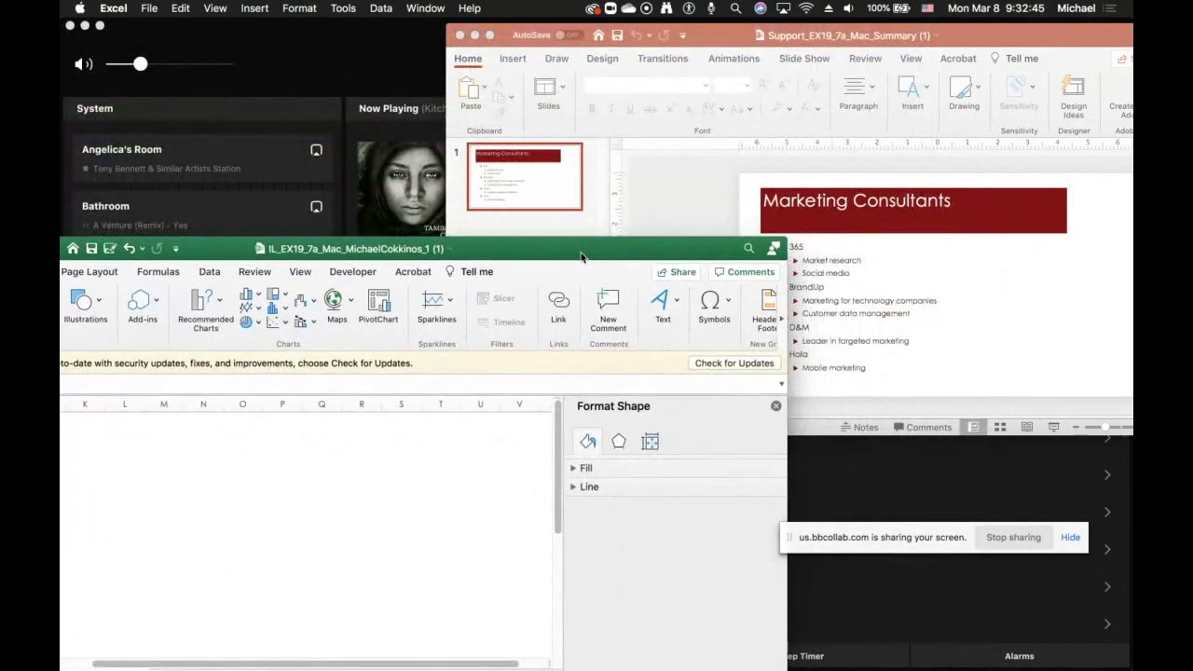
- Capture the Marketing Consultants slide from its upper-left corner to below the last bullet as a screen clipping in the worksheet
{"action": "left_click", "coordinate": [101, 303]}
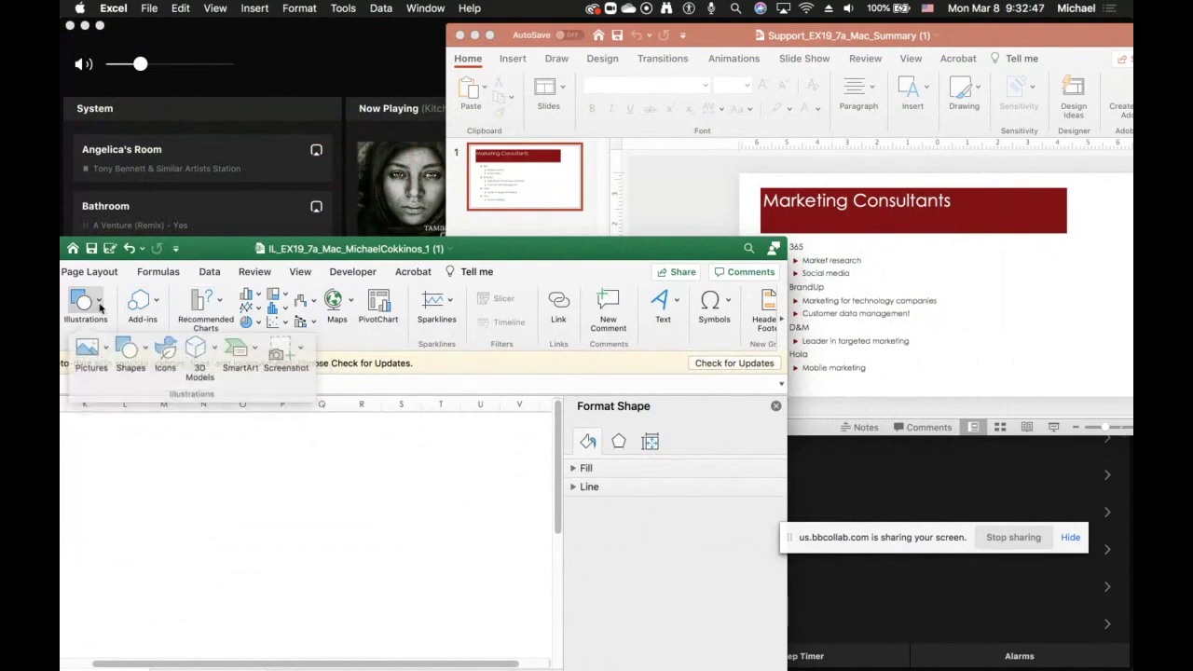
{"action": "left_click", "coordinate": [290, 349]}
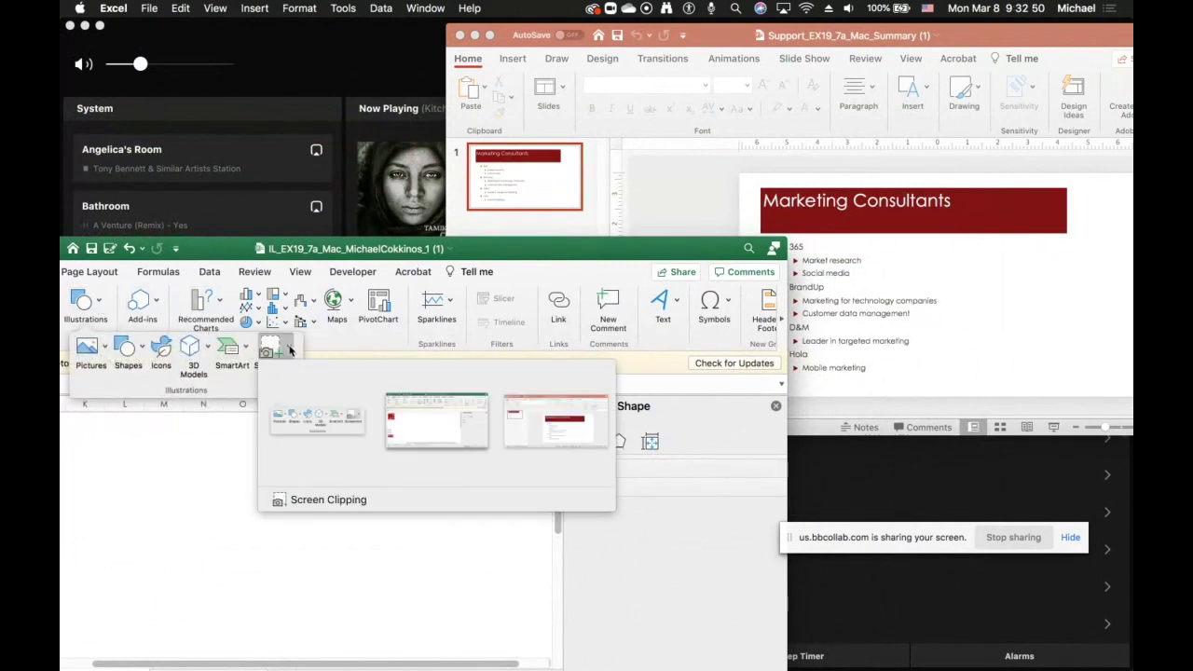
{"action": "left_click", "coordinate": [311, 496]}
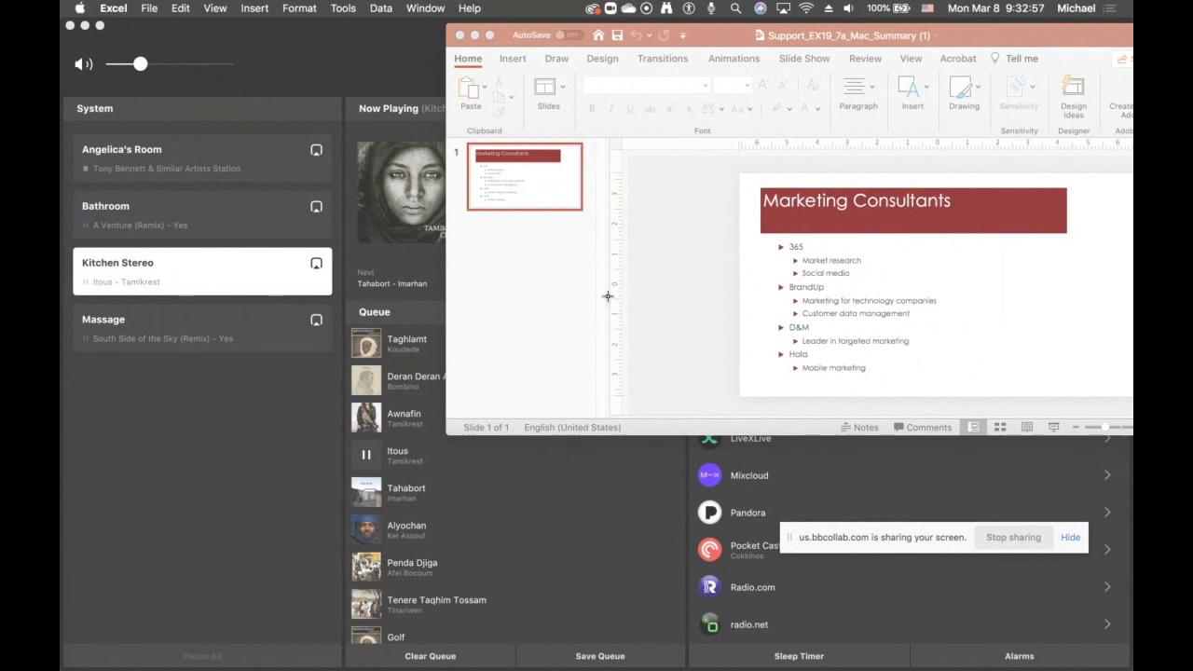
{"action": "left_click_drag", "start_coordinate": [743, 177], "coordinate": [1096, 395]}
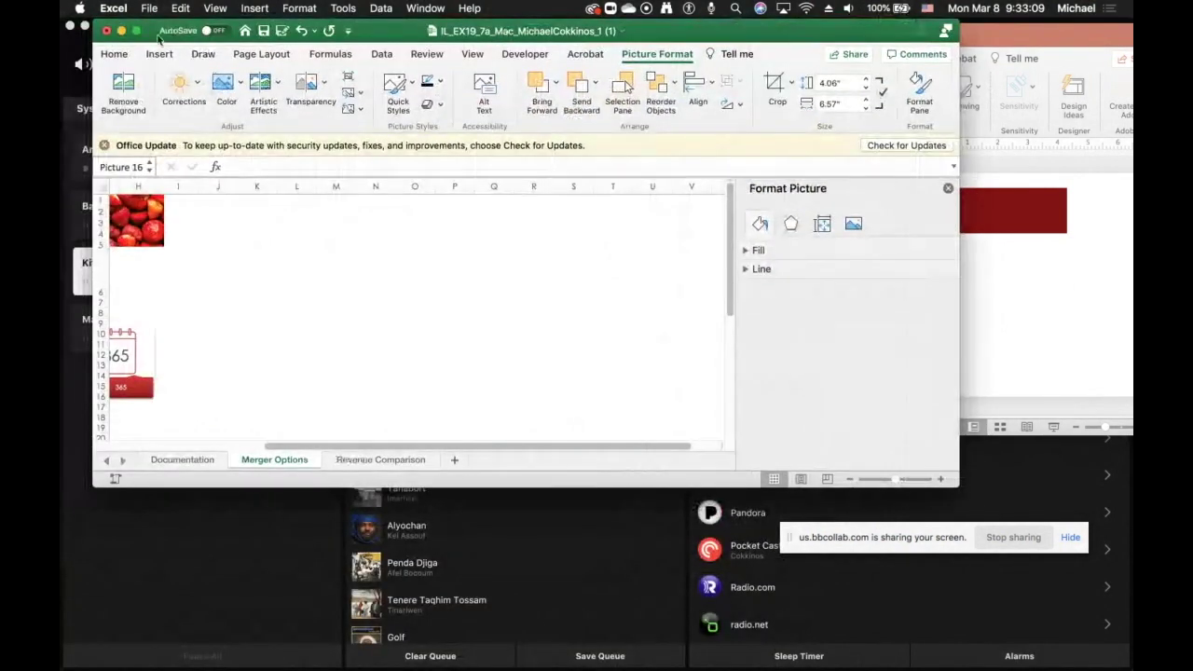
- Make the workbook full screen and move the slide clipping beside the SmartArt graphic, starting at column I and row 1
{"action": "left_click", "coordinate": [136, 31]}
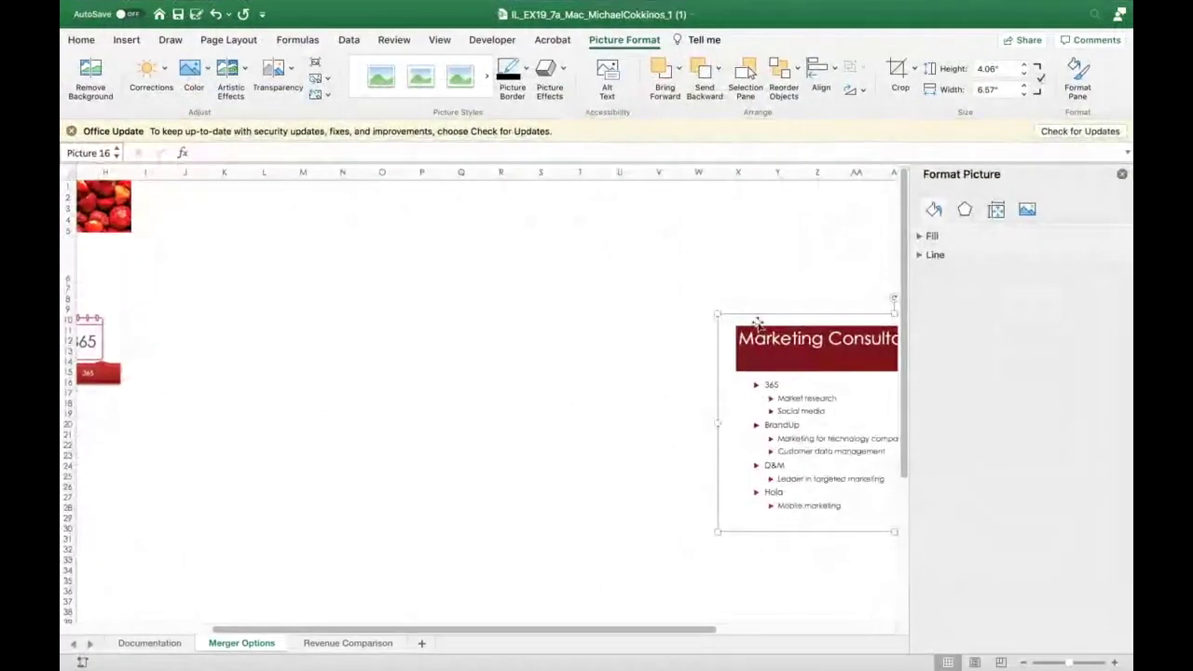
{"action": "left_click_drag", "start_coordinate": [764, 315], "coordinate": [180, 180]}
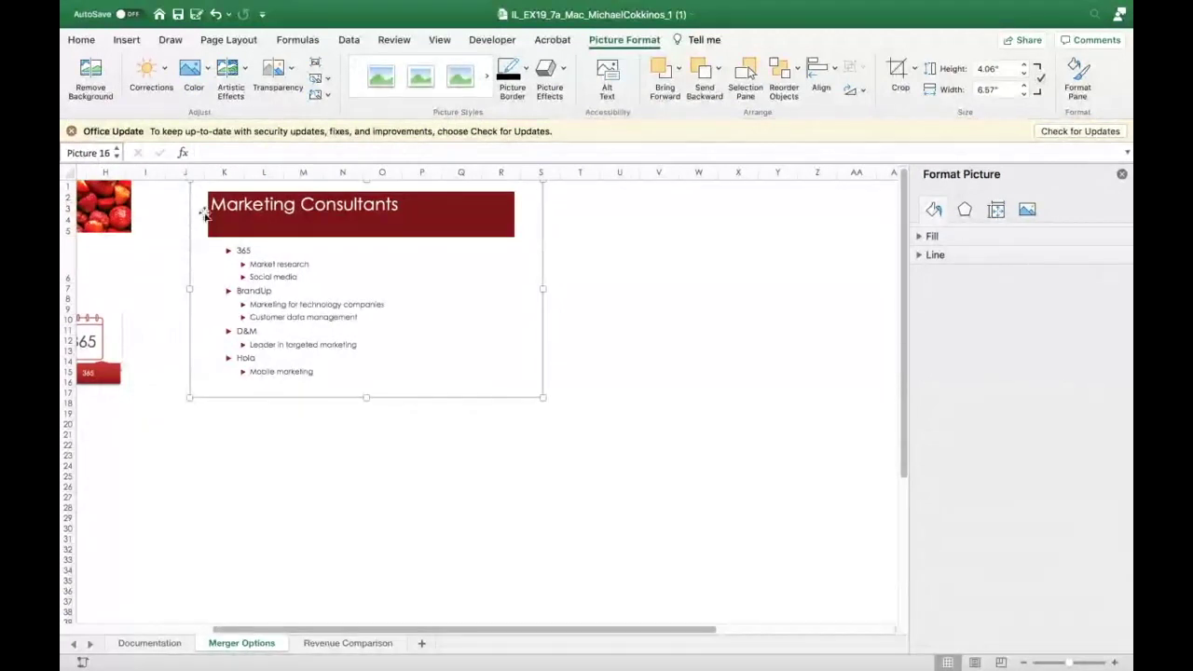
{"action": "left_click_drag", "start_coordinate": [266, 208], "coordinate": [215, 210]}
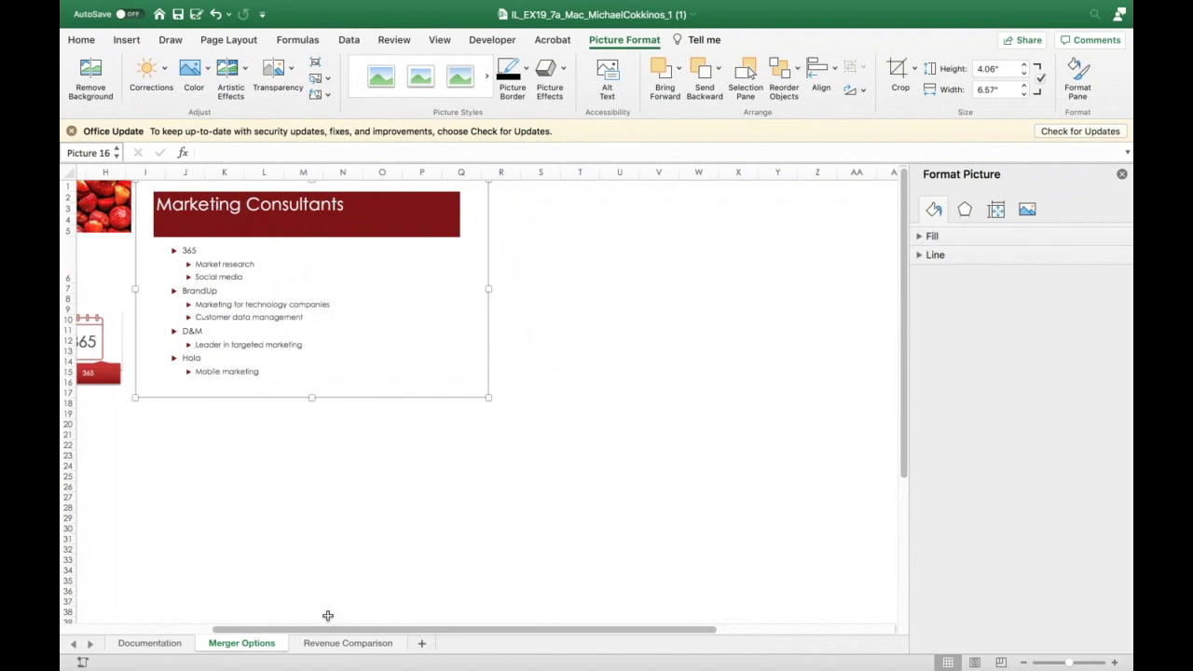
- On the Revenue Comparison sheet, add a Black, Text 1, Lighter 50% border to the Chastain Group logo
{"action": "left_click", "coordinate": [334, 645]}
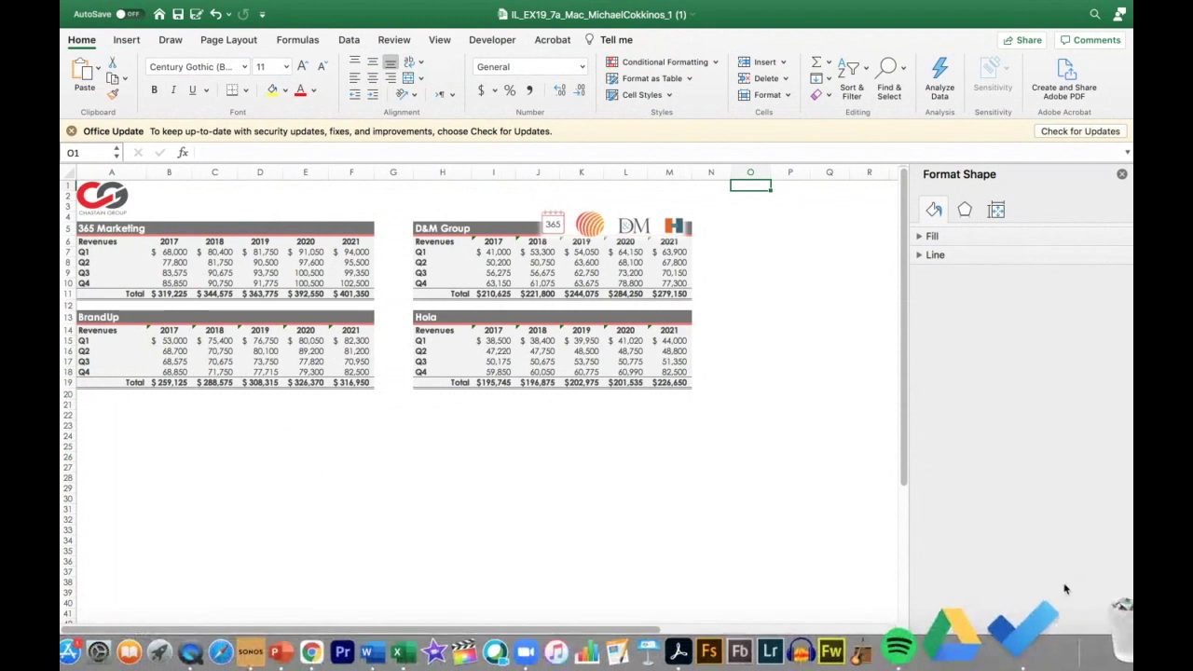
{"action": "left_click", "coordinate": [1069, 661]}
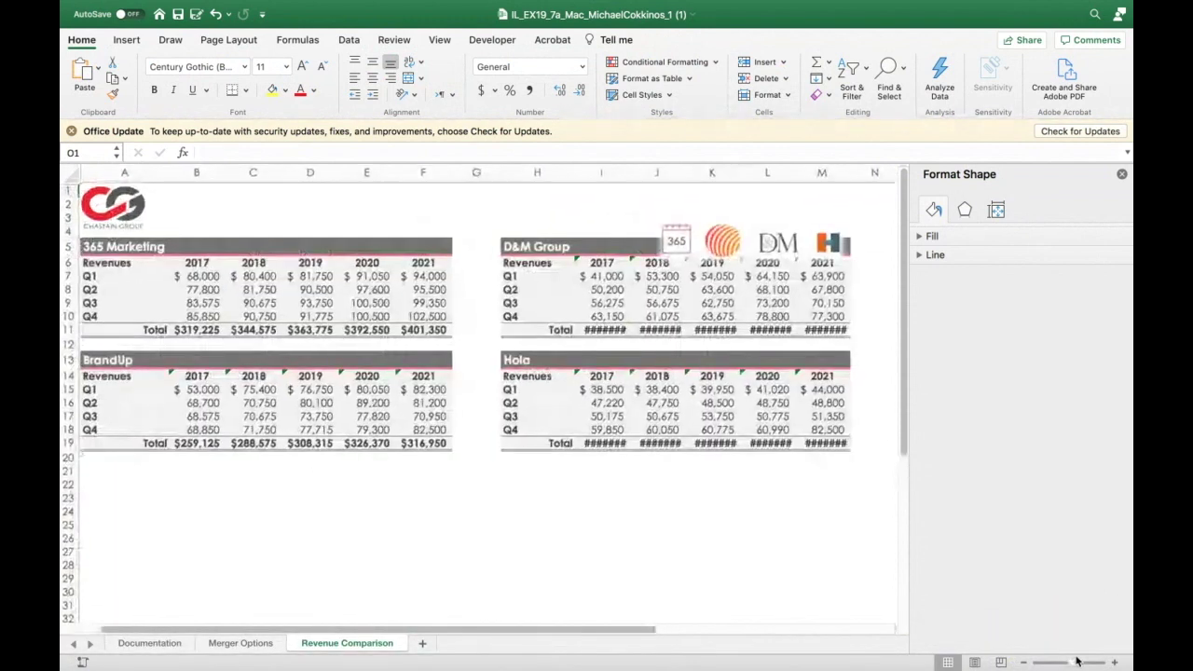
{"action": "left_click_drag", "start_coordinate": [639, 632], "coordinate": [371, 621]}
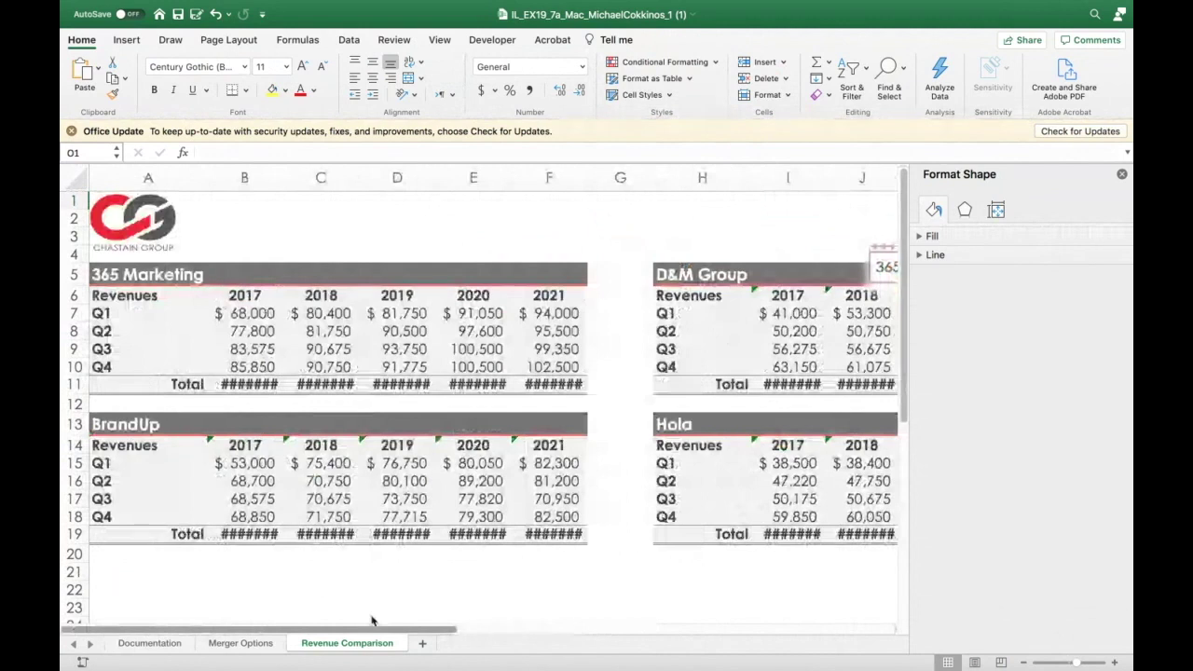
{"action": "left_click", "coordinate": [123, 226]}
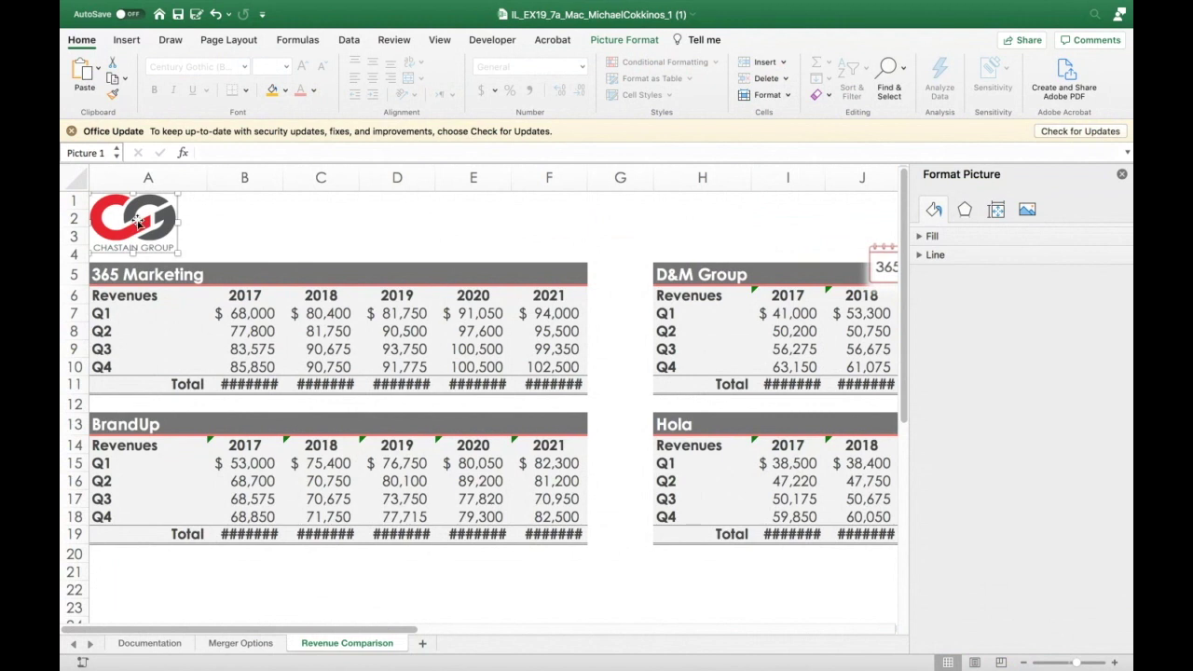
{"action": "left_click", "coordinate": [611, 41]}
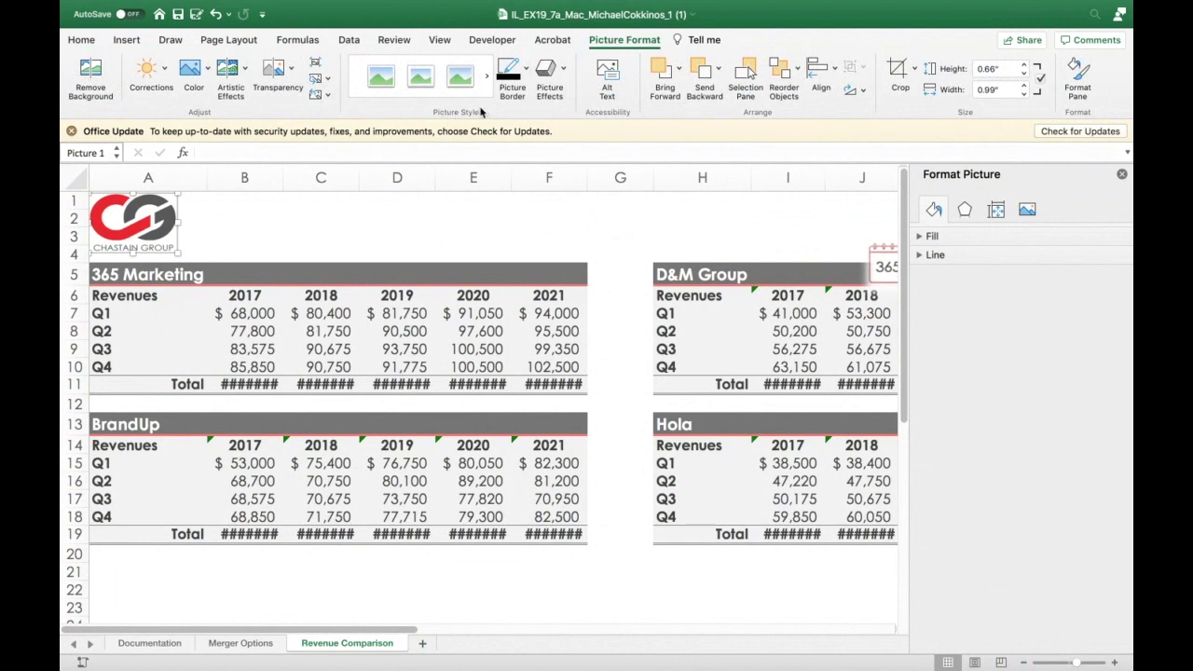
{"action": "left_click", "coordinate": [526, 71]}
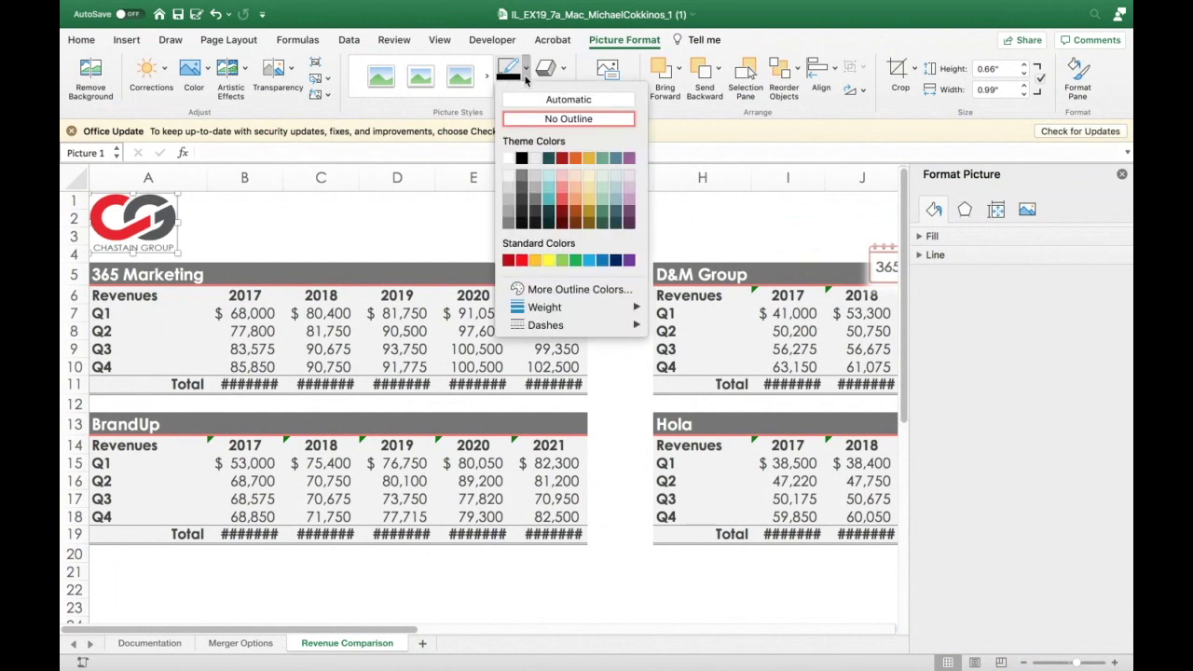
{"action": "left_click", "coordinate": [522, 178]}
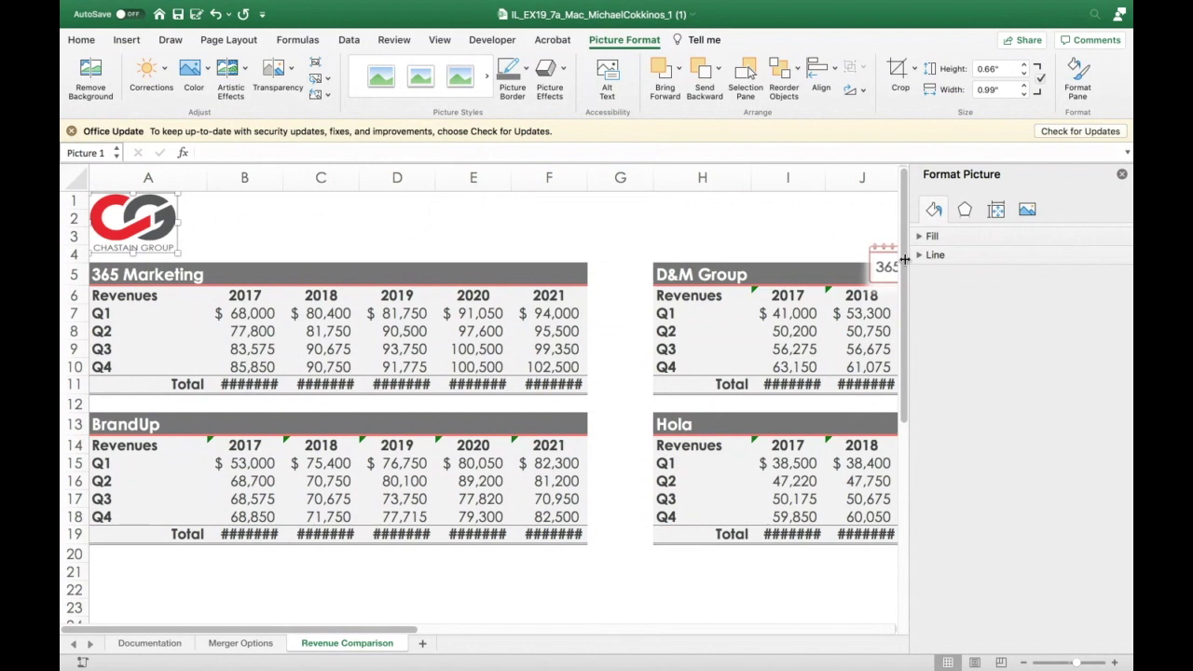
- Move the picture of the four consultant logos up and over columns G to J, above the D&M Group table heading
{"action": "left_click_drag", "start_coordinate": [885, 259], "coordinate": [614, 213]}
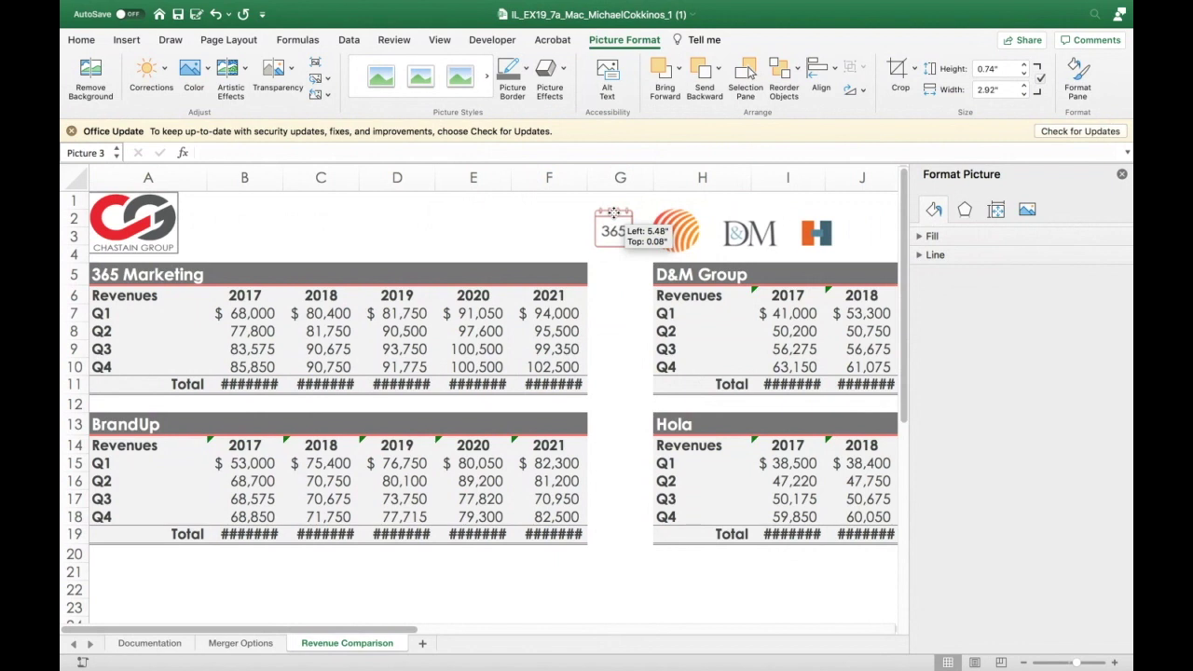
{"action": "left_click_drag", "start_coordinate": [614, 213], "coordinate": [615, 213]}
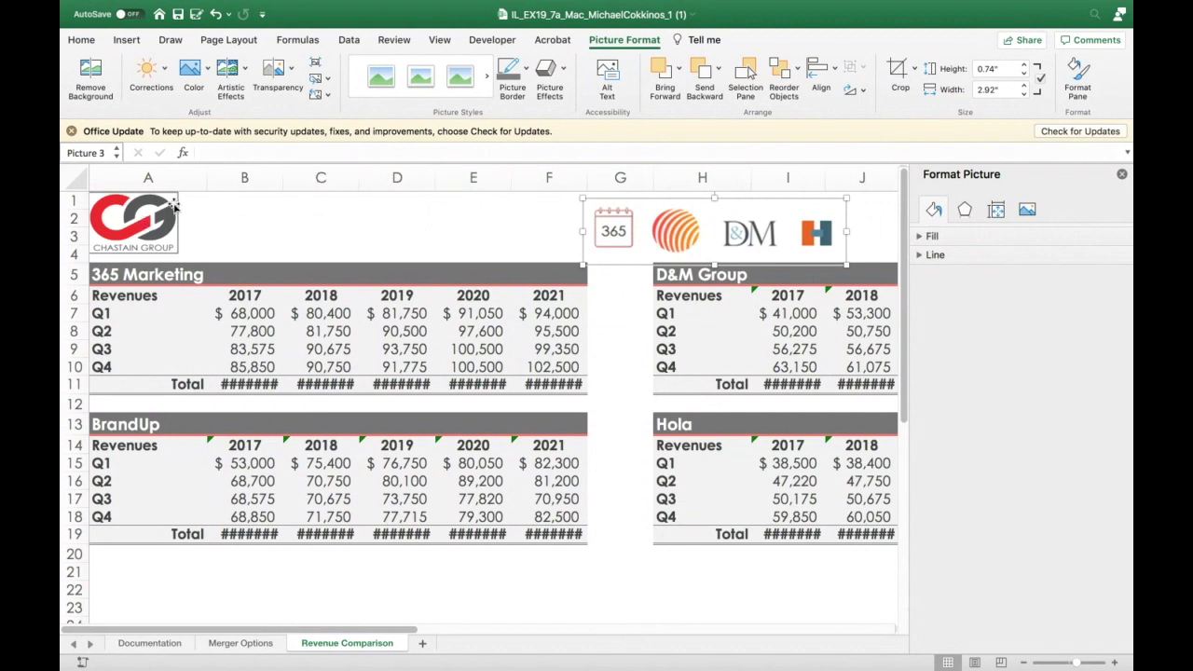
- Review the picture effect, border color and dash options for the Chastain Group logo without changing them
{"action": "left_click", "coordinate": [160, 226]}
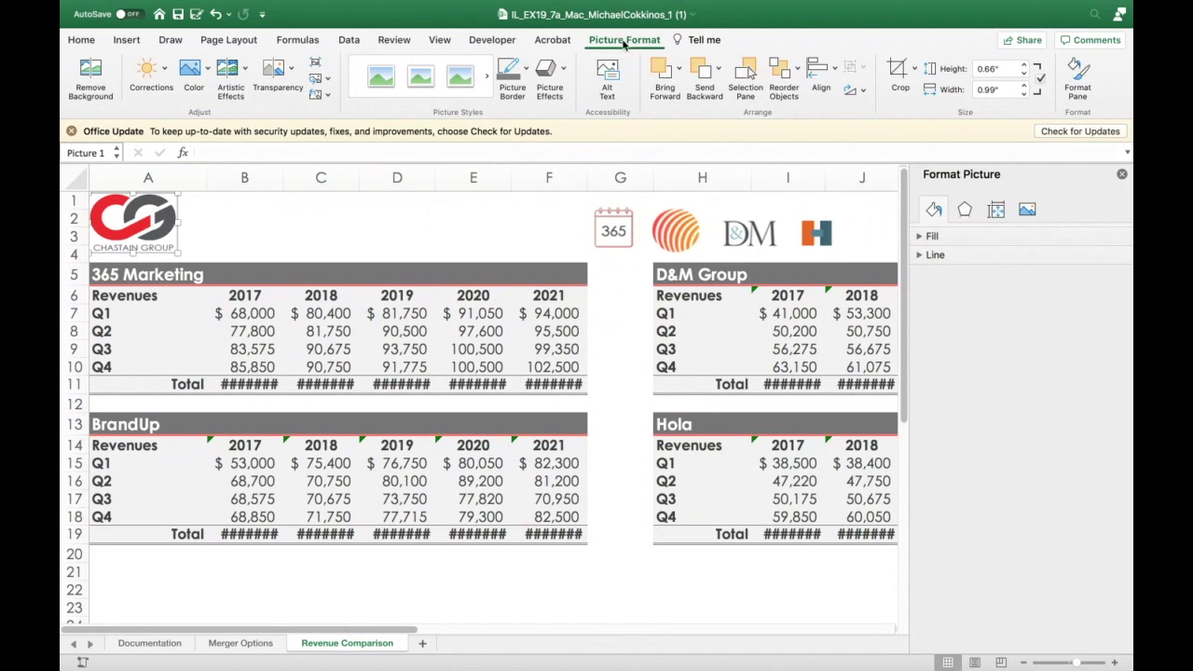
{"action": "left_click", "coordinate": [624, 42]}
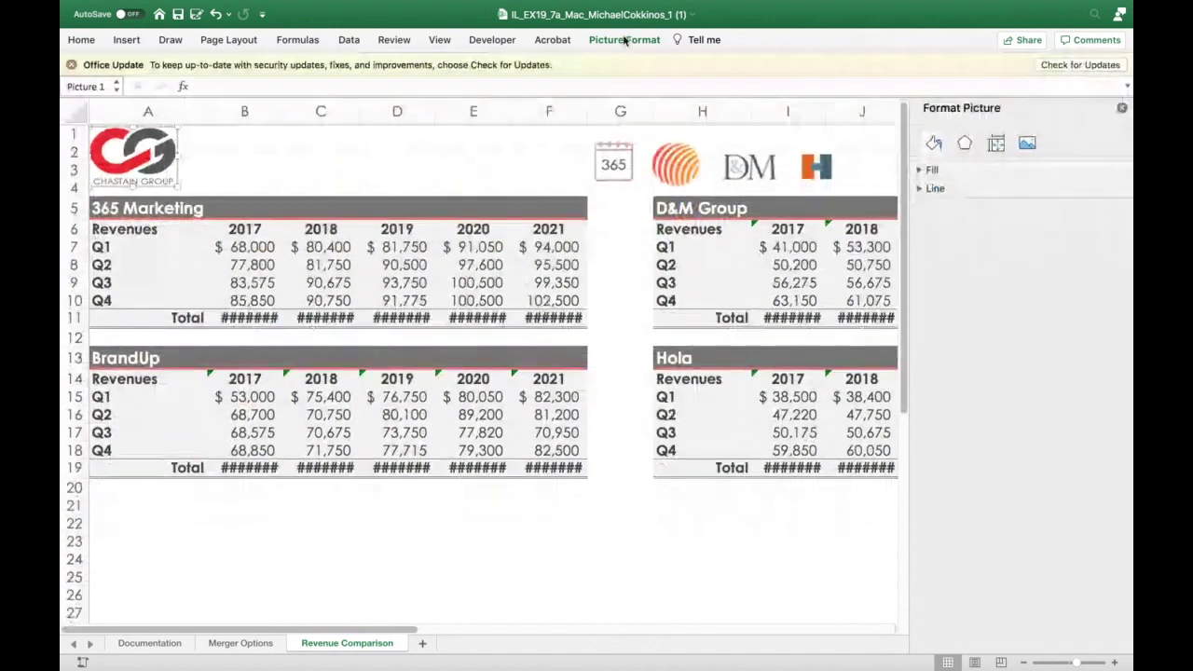
{"action": "left_click", "coordinate": [625, 42]}
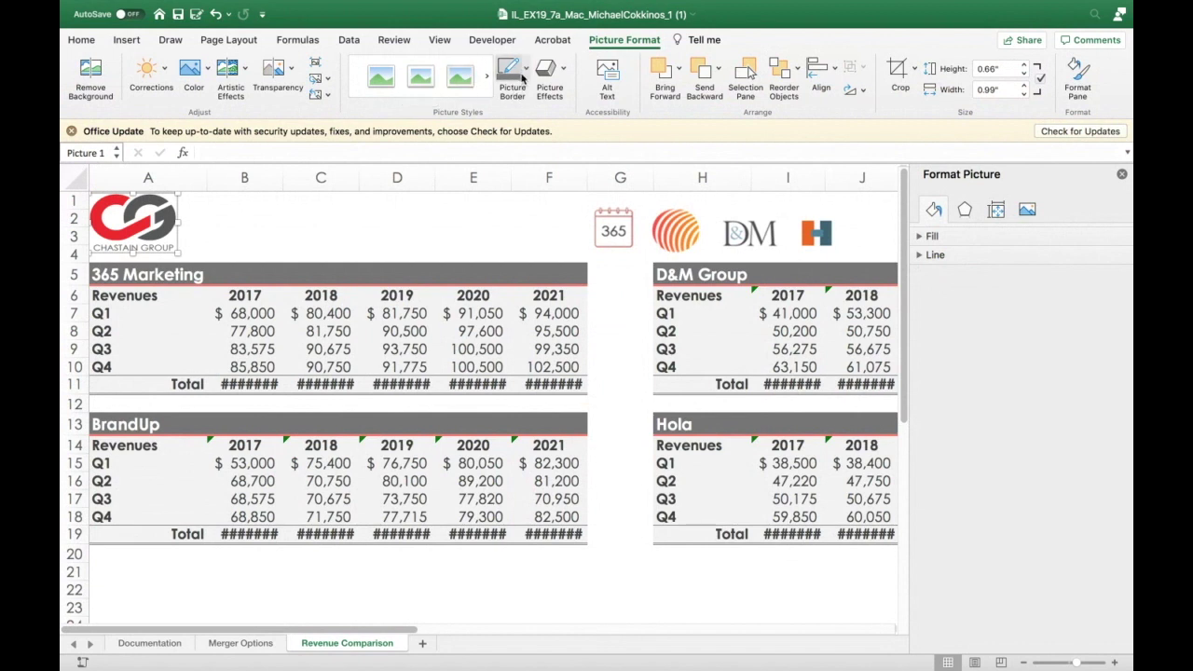
{"action": "left_click", "coordinate": [557, 75]}
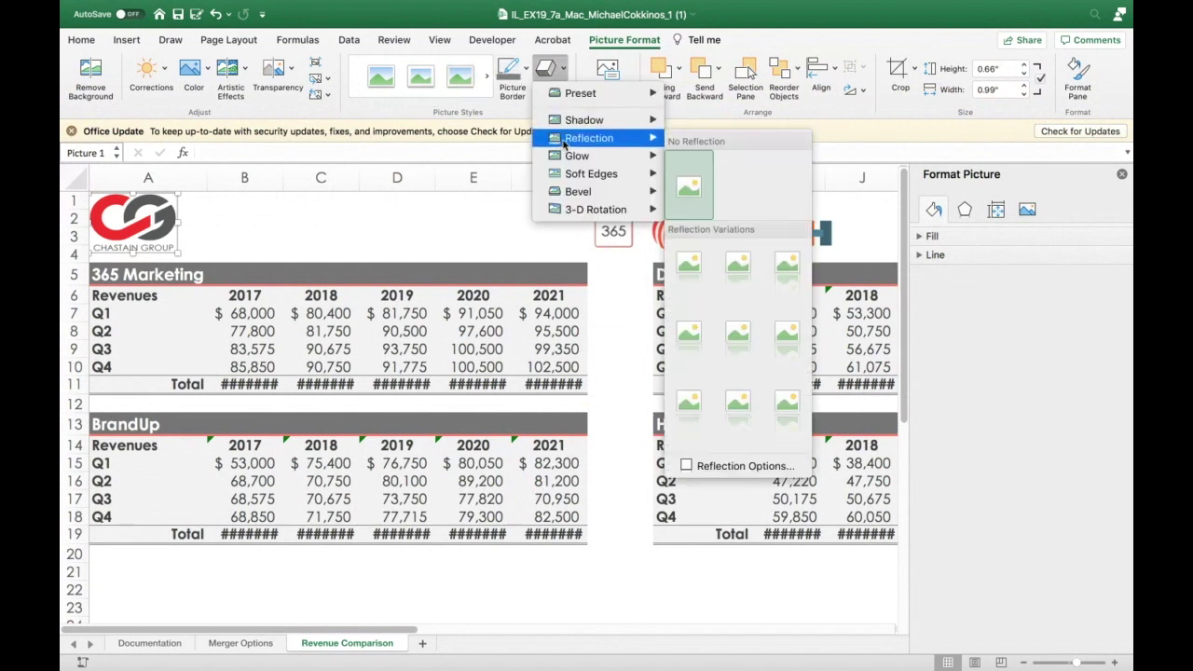
{"action": "left_click", "coordinate": [513, 74]}
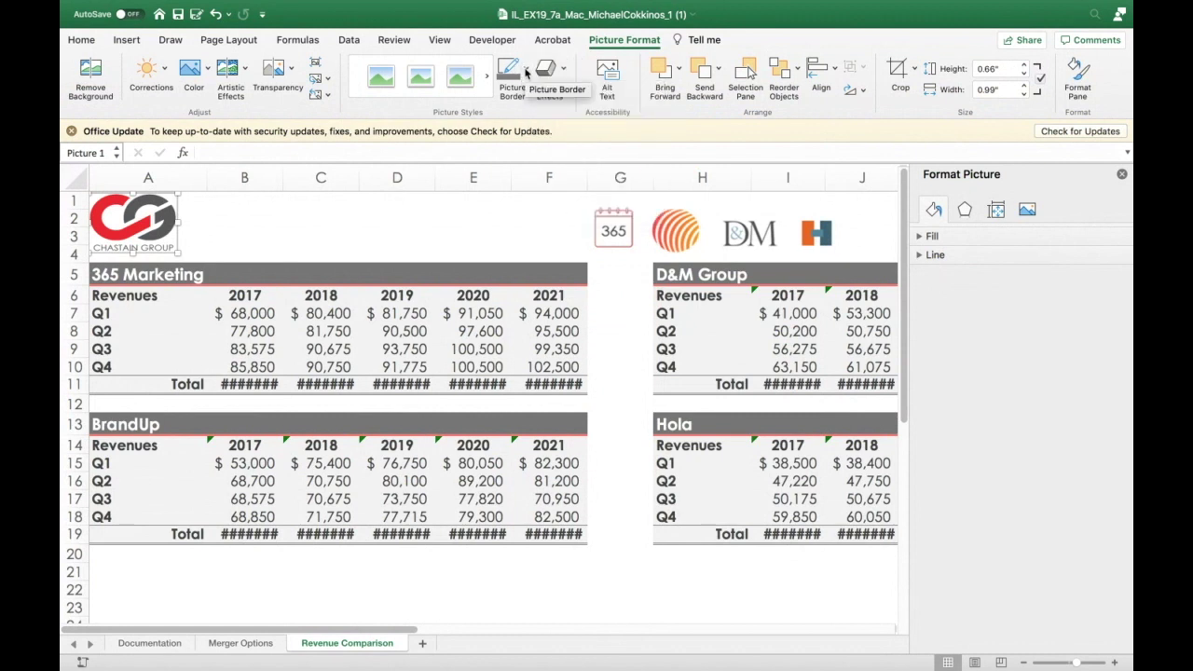
{"action": "left_click", "coordinate": [526, 74]}
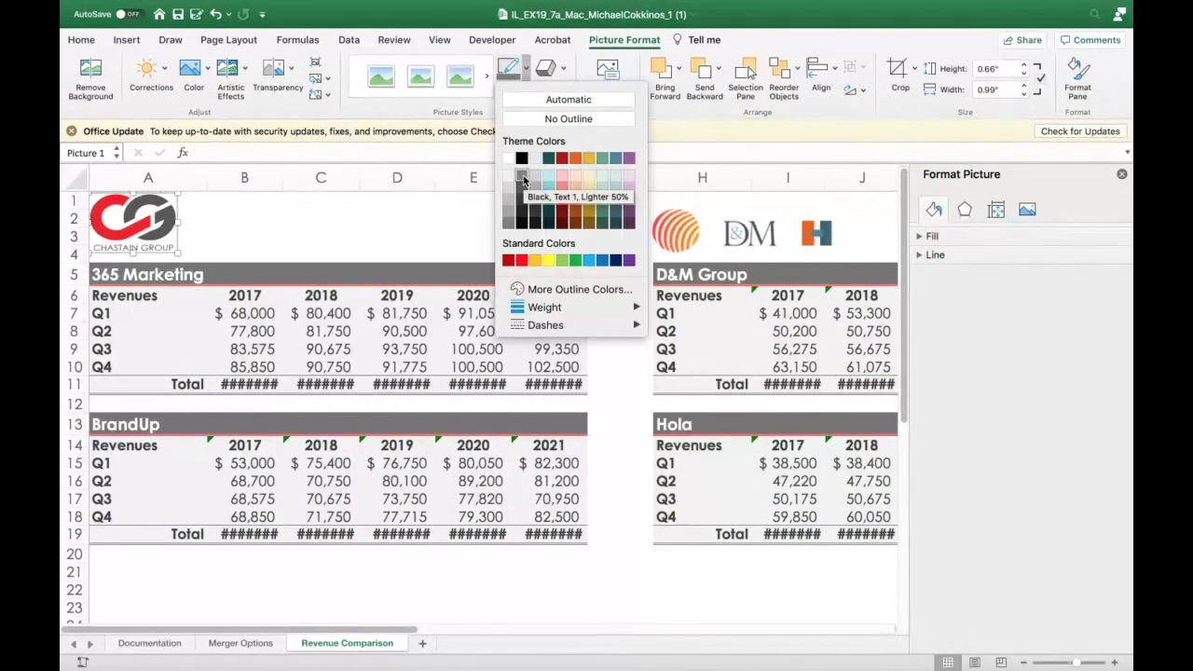
{"action": "mouse_move", "coordinate": [538, 309]}
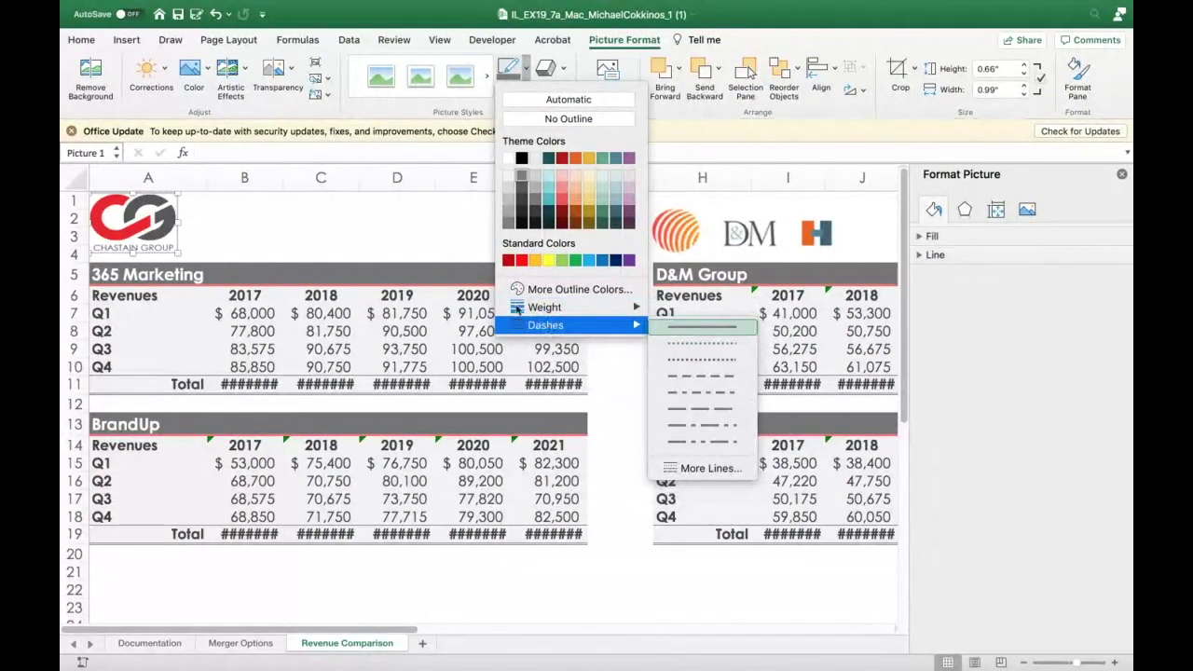
{"action": "left_click", "coordinate": [355, 232]}
- Copy the Chastain Group logo's formatting to the picture of the four consultant logos with Format Painter
{"action": "left_click", "coordinate": [643, 223]}
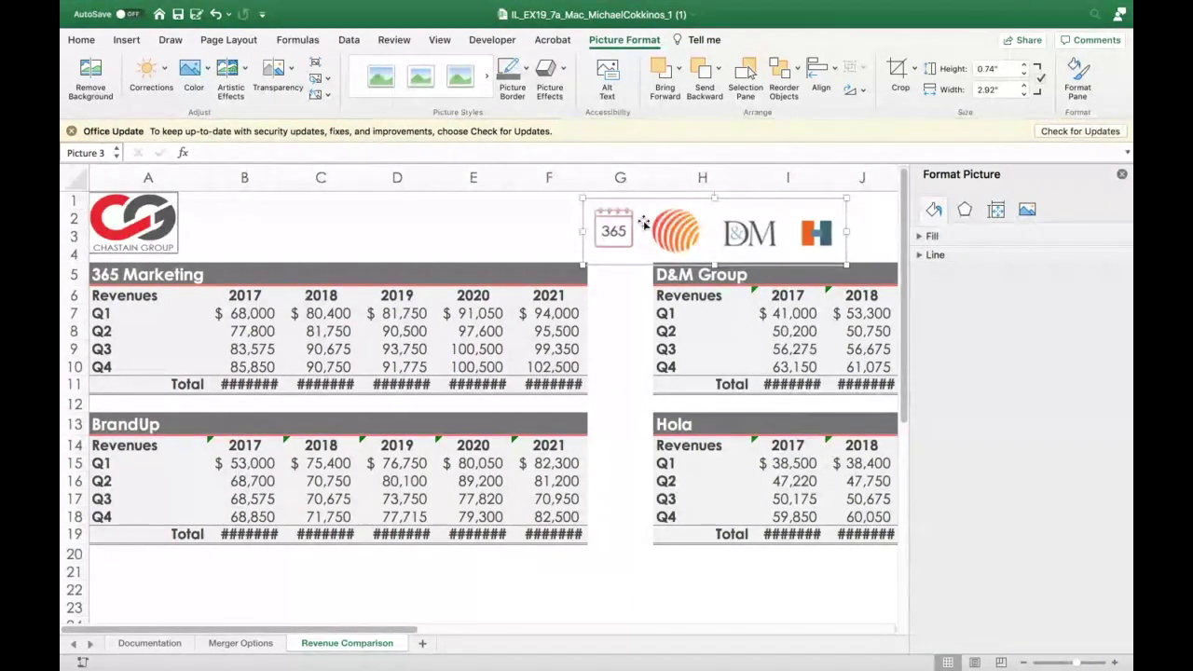
{"action": "left_click", "coordinate": [541, 217]}
{"action": "left_click", "coordinate": [615, 307]}
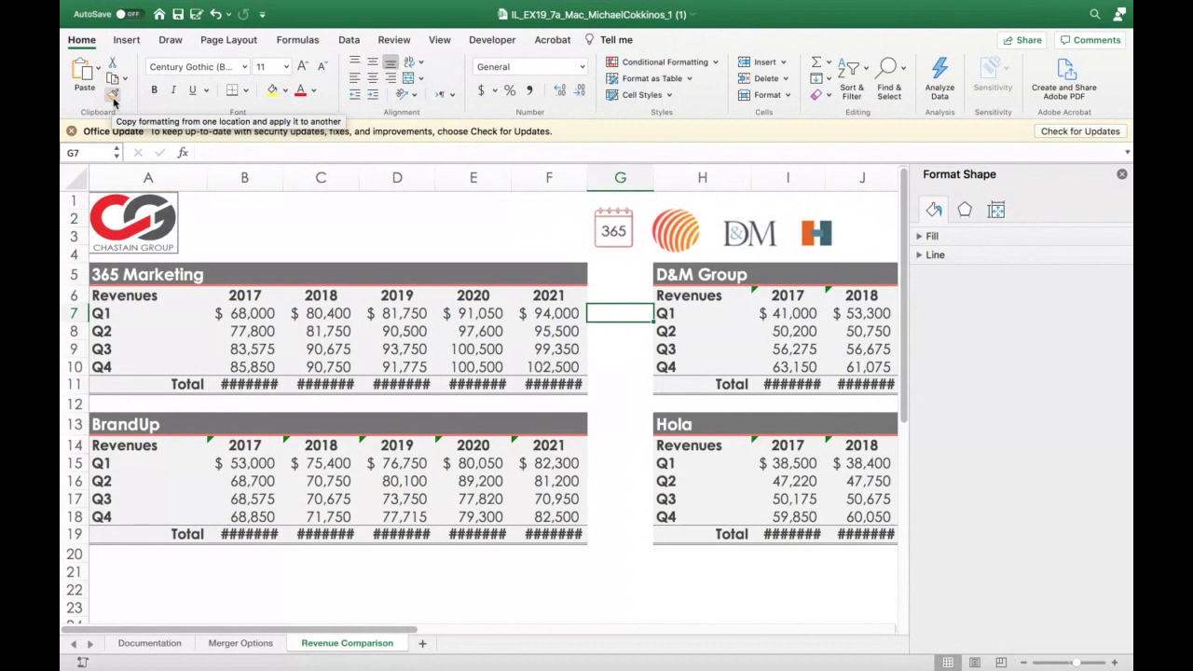
{"action": "left_click", "coordinate": [161, 224]}
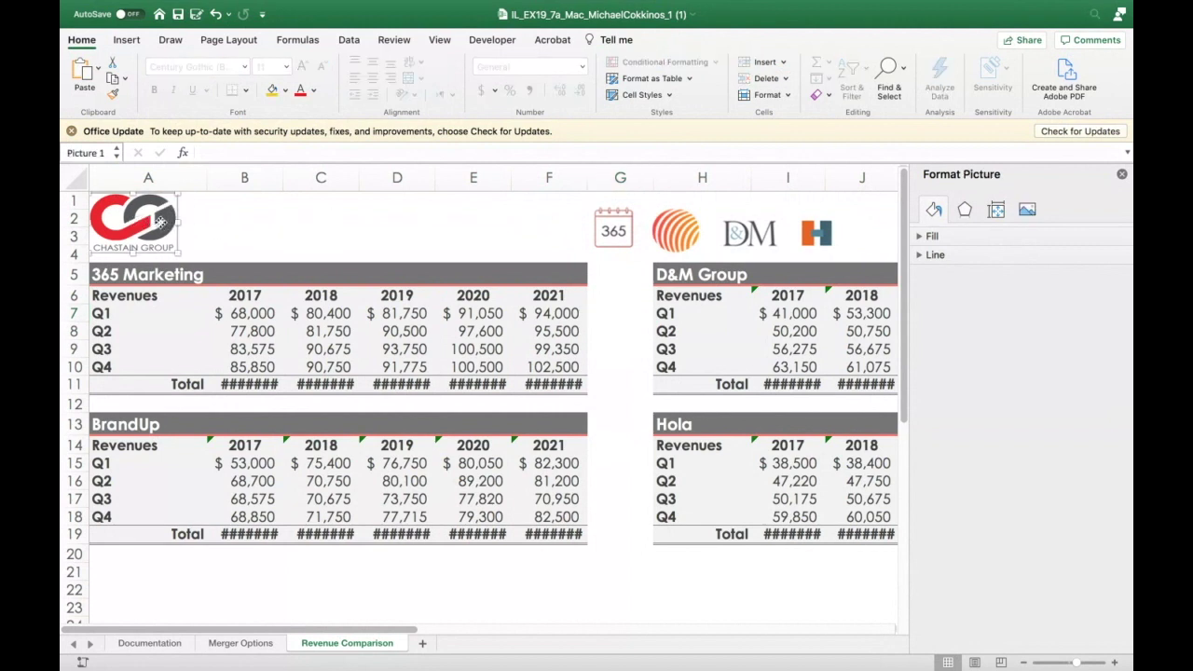
{"action": "left_click", "coordinate": [113, 96]}
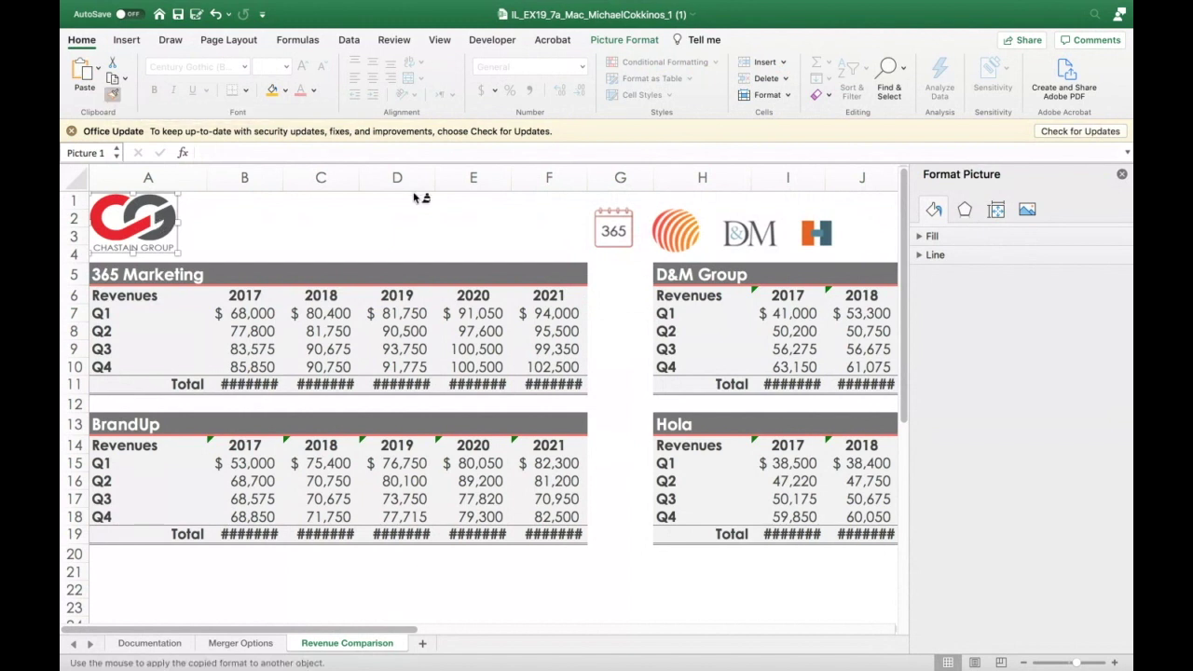
{"action": "left_click", "coordinate": [625, 220]}
{"action": "left_click", "coordinate": [495, 237]}
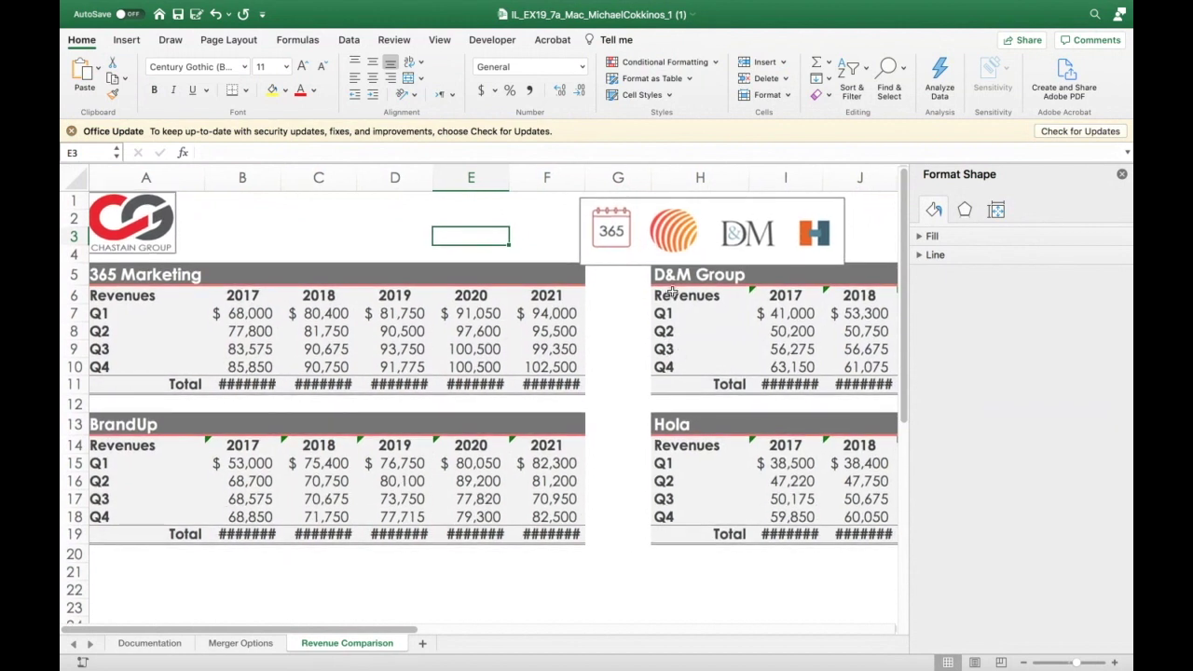
- Position the picture of the four consultant logos between the two table blocks, over columns F to I within rows 1 to 4
{"action": "left_click", "coordinate": [682, 226]}
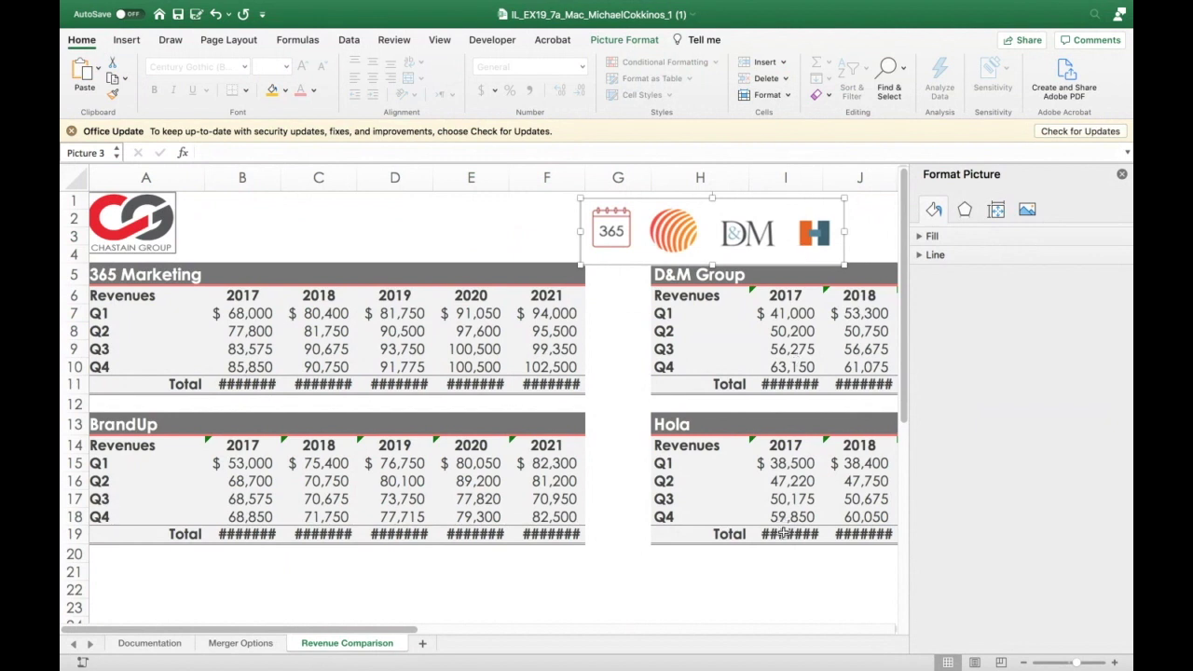
{"action": "left_click_drag", "start_coordinate": [714, 244], "coordinate": [757, 244]}
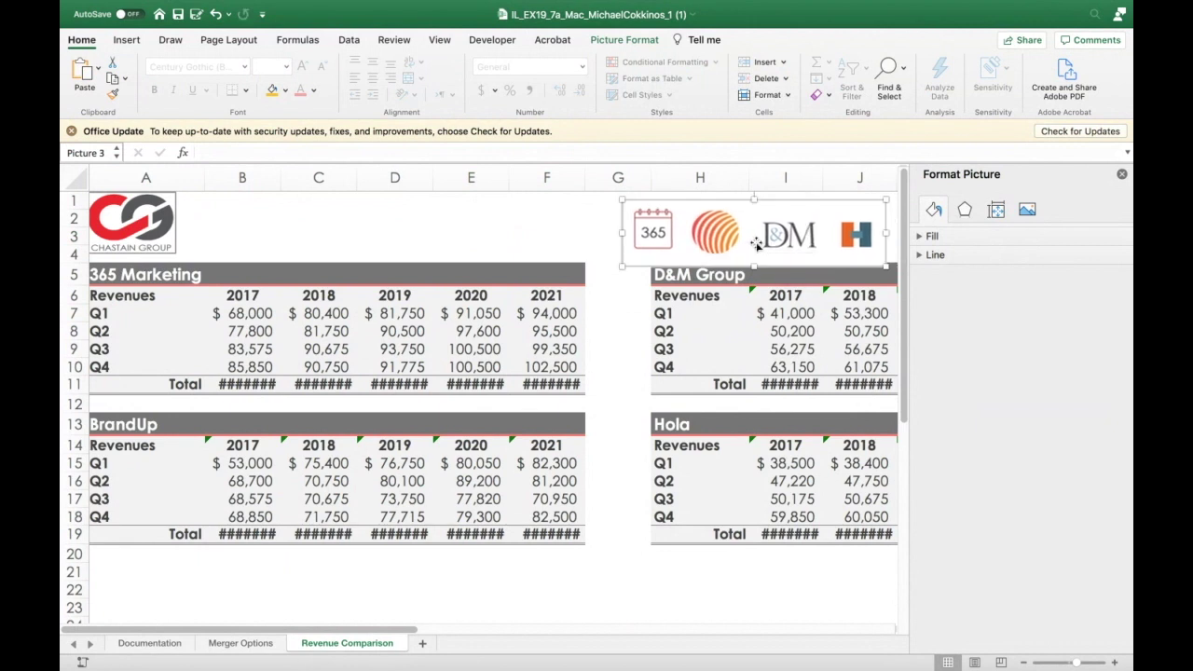
{"action": "key", "text": "Up"}
{"action": "key", "text": "Up"}
{"action": "key", "text": "Up"}
{"action": "key", "text": "Up"}
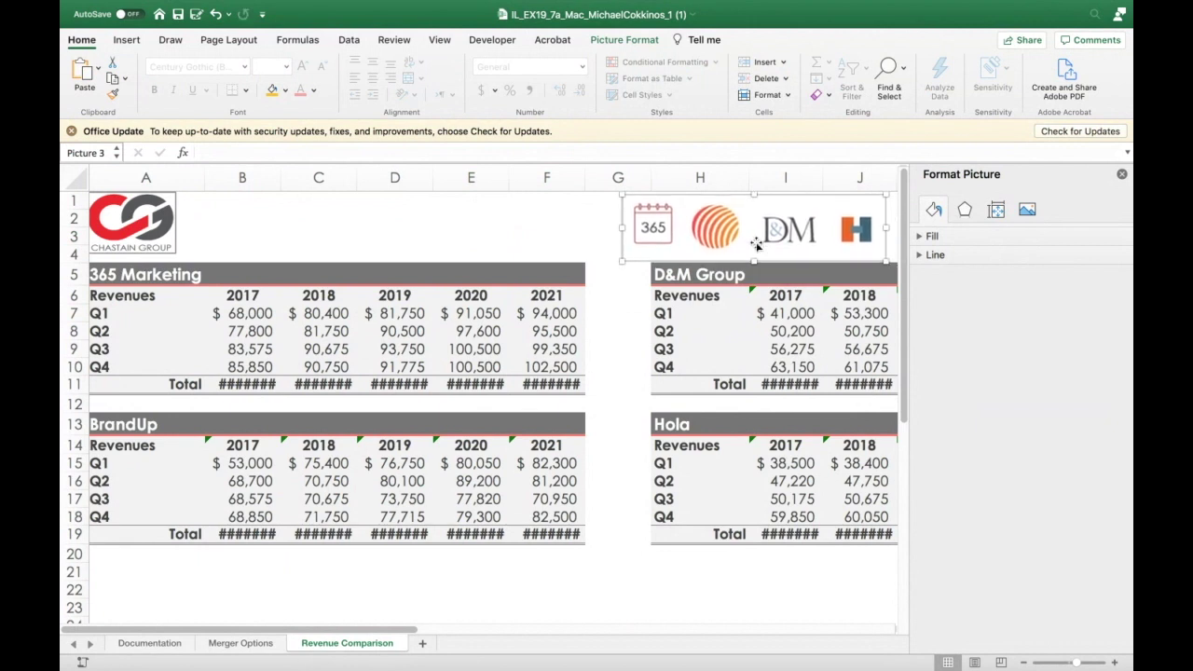
{"action": "key", "text": "Down"}
{"action": "key", "text": "Down"}
{"action": "key", "text": "Down"}
{"action": "key", "text": "Down"}
{"action": "key", "text": "Down"}
{"action": "key", "text": "Down"}
{"action": "key", "text": "Down"}
{"action": "key", "text": "Down"}
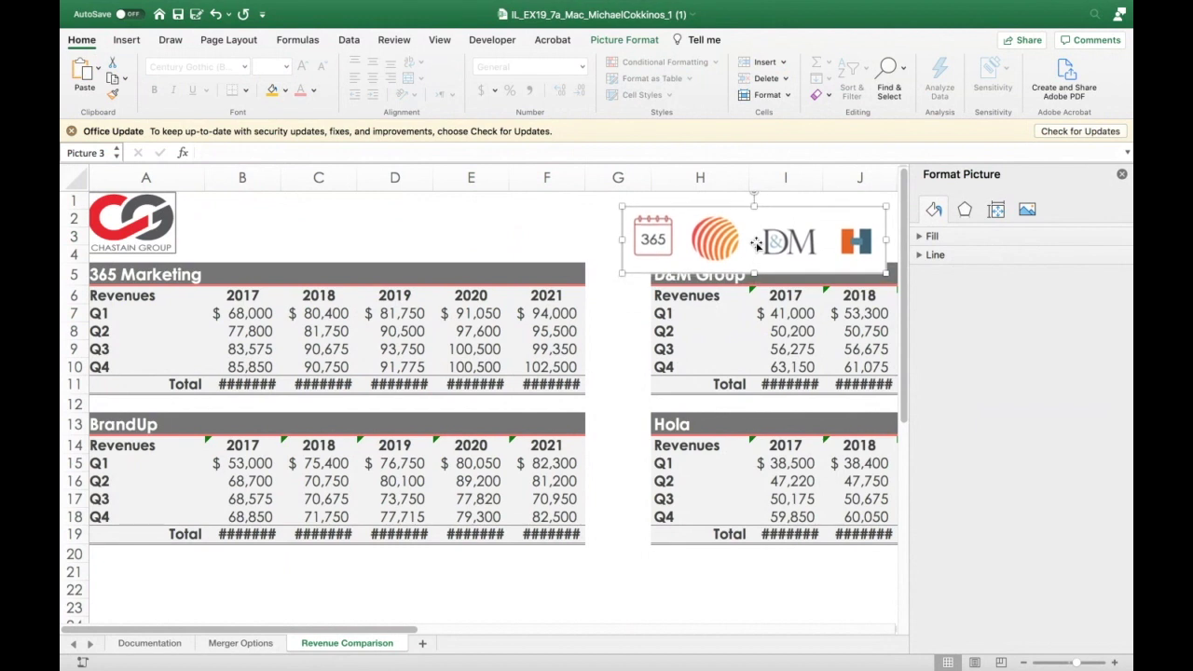
{"action": "key", "text": "Left"}
{"action": "key", "text": "Left"}
{"action": "key", "text": "Left"}
{"action": "key", "text": "Left"}
{"action": "key", "text": "Left"}
{"action": "key", "text": "Left"}
{"action": "key", "text": "Left"}
{"action": "key", "text": "Left"}
{"action": "key", "text": "Left"}
{"action": "key", "text": "Left"}
{"action": "key", "text": "Left"}
{"action": "key", "text": "Left"}
{"action": "key", "text": "Left"}
{"action": "key", "text": "Left"}
{"action": "key", "text": "Left"}
{"action": "key", "text": "Left"}
{"action": "key", "text": "Left"}
{"action": "key", "text": "Left"}
{"action": "key", "text": "Left"}
{"action": "key", "text": "Left"}
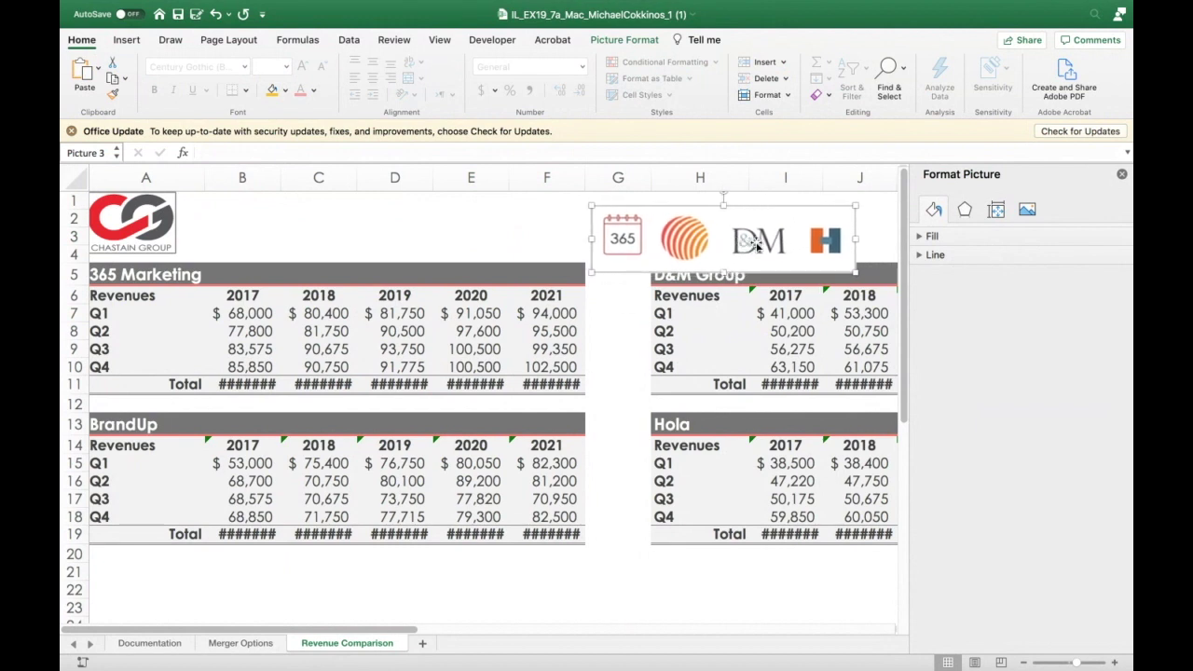
{"action": "key", "text": "Left"}
{"action": "key", "text": "Left"}
{"action": "key", "text": "Left"}
{"action": "key", "text": "Left"}
{"action": "key", "text": "Left"}
{"action": "key", "text": "Left"}
{"action": "key", "text": "Left"}
{"action": "key", "text": "Left"}
{"action": "key", "text": "Left"}
{"action": "key", "text": "Left"}
{"action": "key", "text": "Left"}
{"action": "key", "text": "Left"}
{"action": "key", "text": "Left"}
{"action": "key", "text": "Left"}
{"action": "key", "text": "Left"}
{"action": "key", "text": "Left"}
{"action": "key", "text": "Left"}
{"action": "key", "text": "Left"}
{"action": "key", "text": "Left"}
{"action": "key", "text": "Left"}
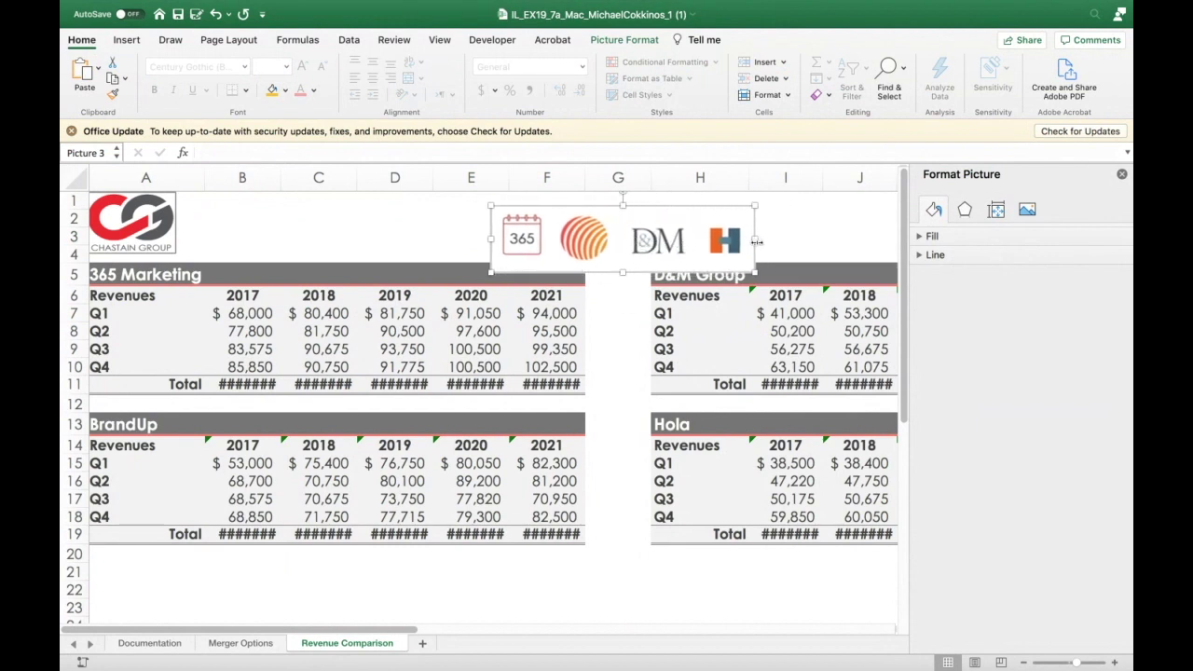
{"action": "key", "text": "Right"}
{"action": "key", "text": "Right"}
{"action": "key", "text": "Right"}
{"action": "key", "text": "Right"}
{"action": "key", "text": "Up"}
{"action": "key", "text": "Up"}
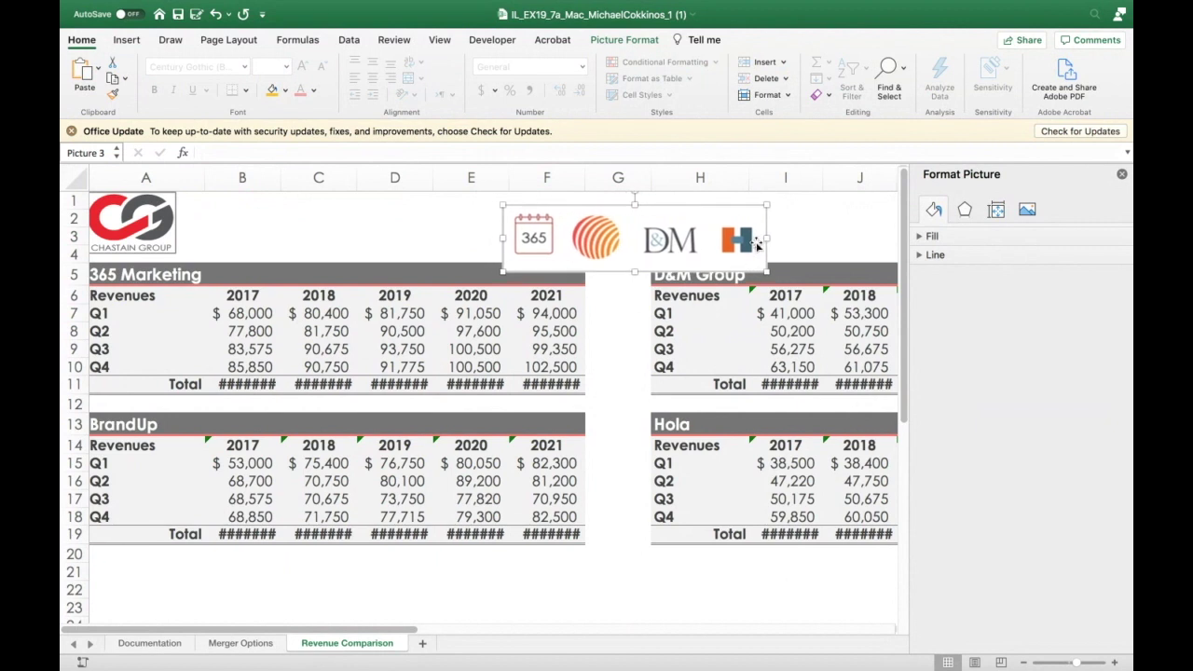
{"action": "key", "text": "Up"}
{"action": "key", "text": "Up"}
{"action": "key", "text": "Up"}
{"action": "key", "text": "Up"}
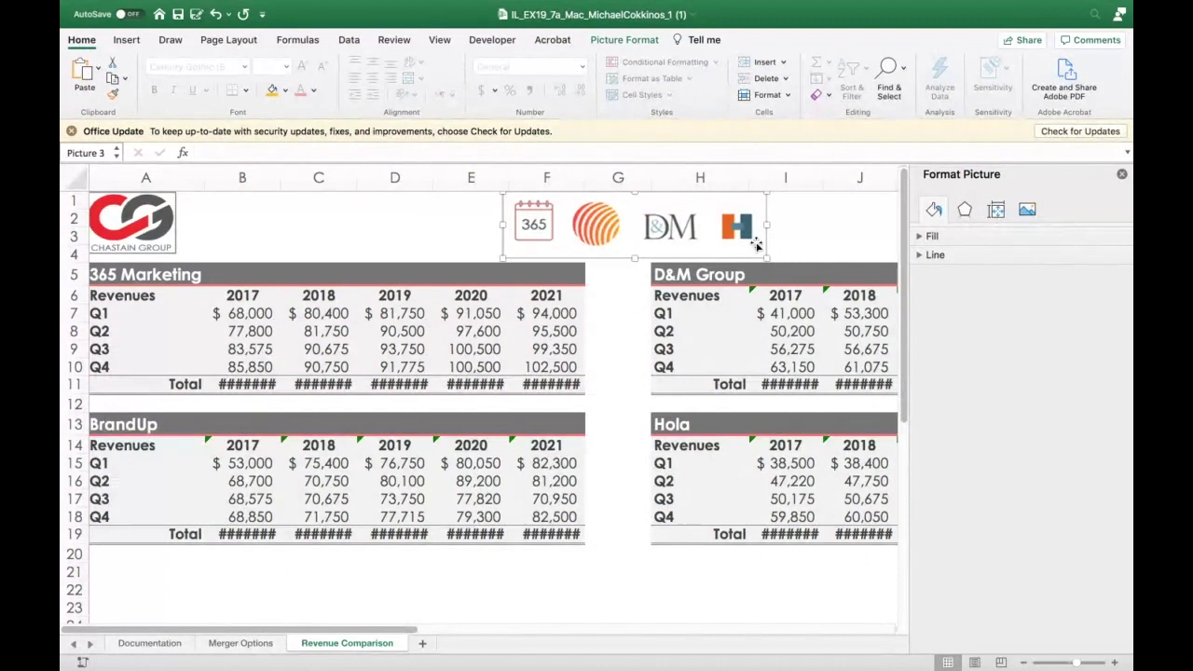
- Close the Format Picture pane and deselect the picture of the consultant logos
{"action": "left_click", "coordinate": [1122, 174]}
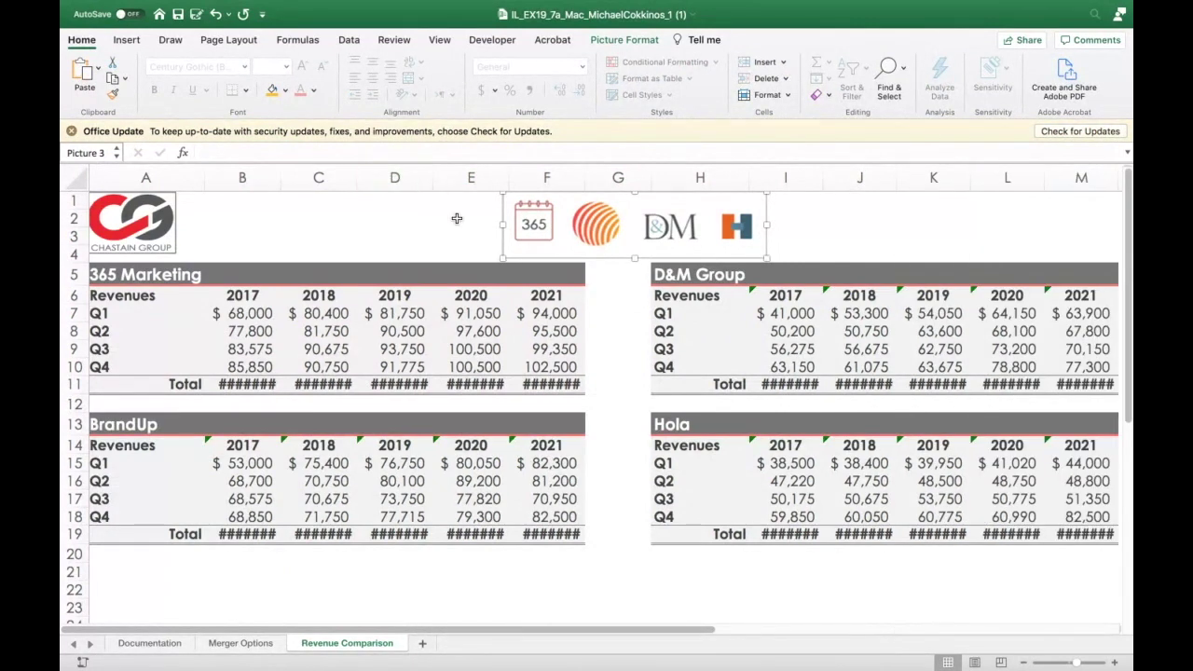
{"action": "double_click", "coordinate": [555, 226]}
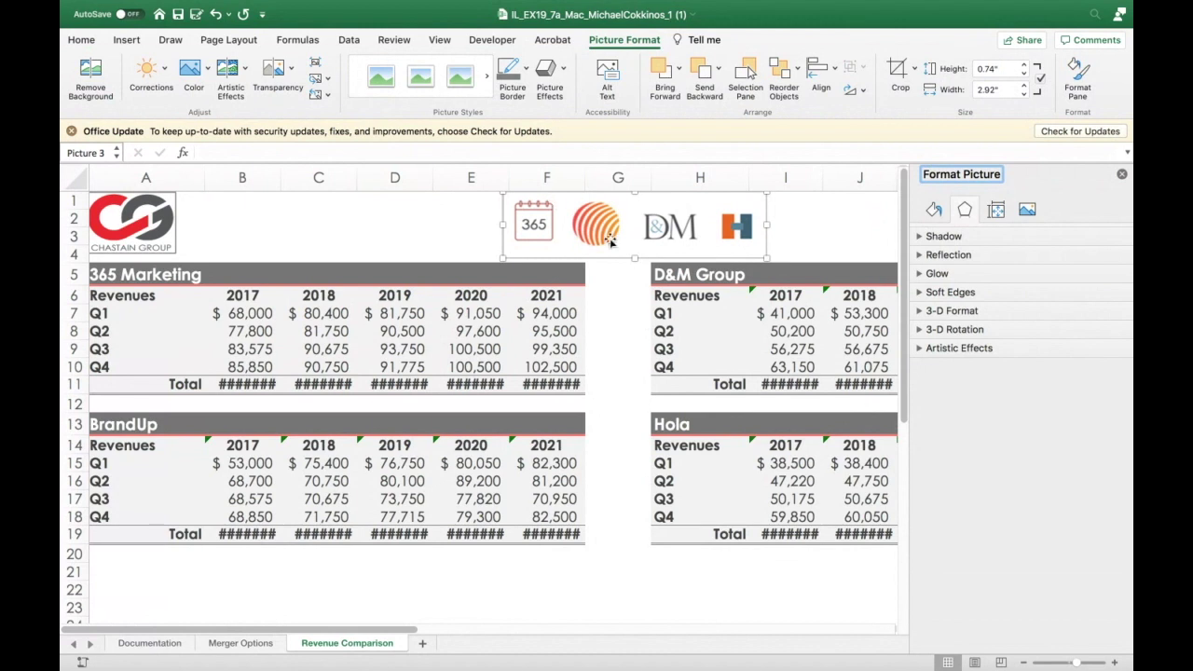
{"action": "left_click", "coordinate": [1121, 175]}
{"action": "left_click", "coordinate": [951, 216]}
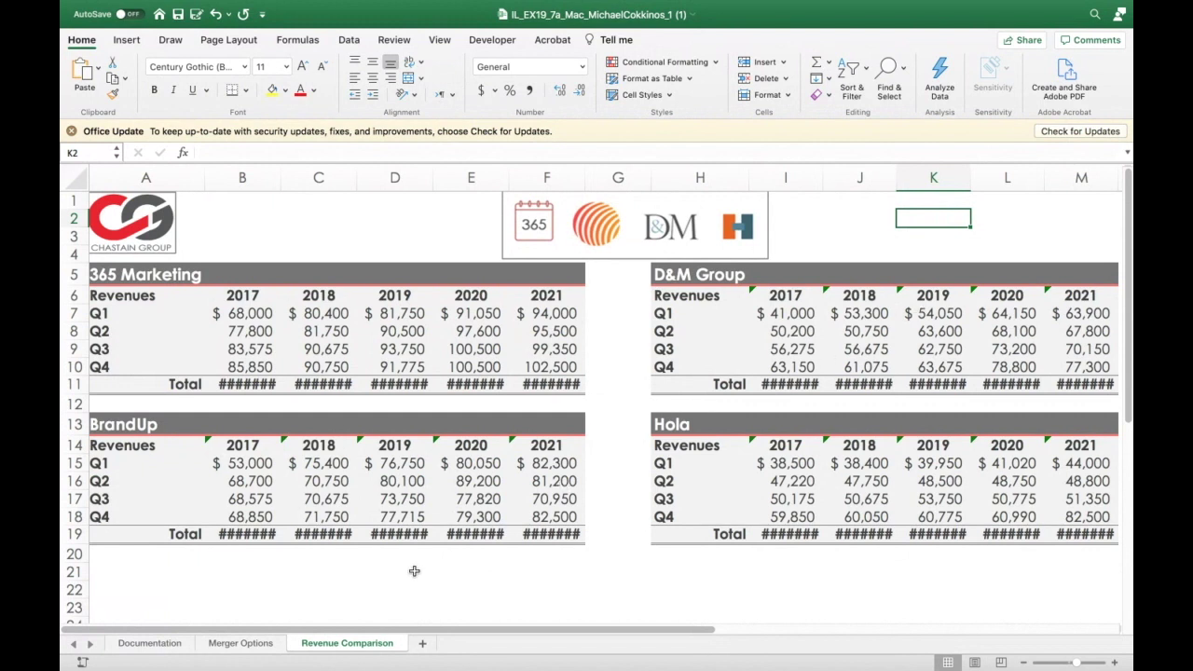
- Switch to Word and open Support_EX19_7a_Mac_Compare (2).docx from the Downloads folder
{"action": "scroll", "coordinate": [414, 570], "scroll_direction": "down", "scroll_amount": 3}
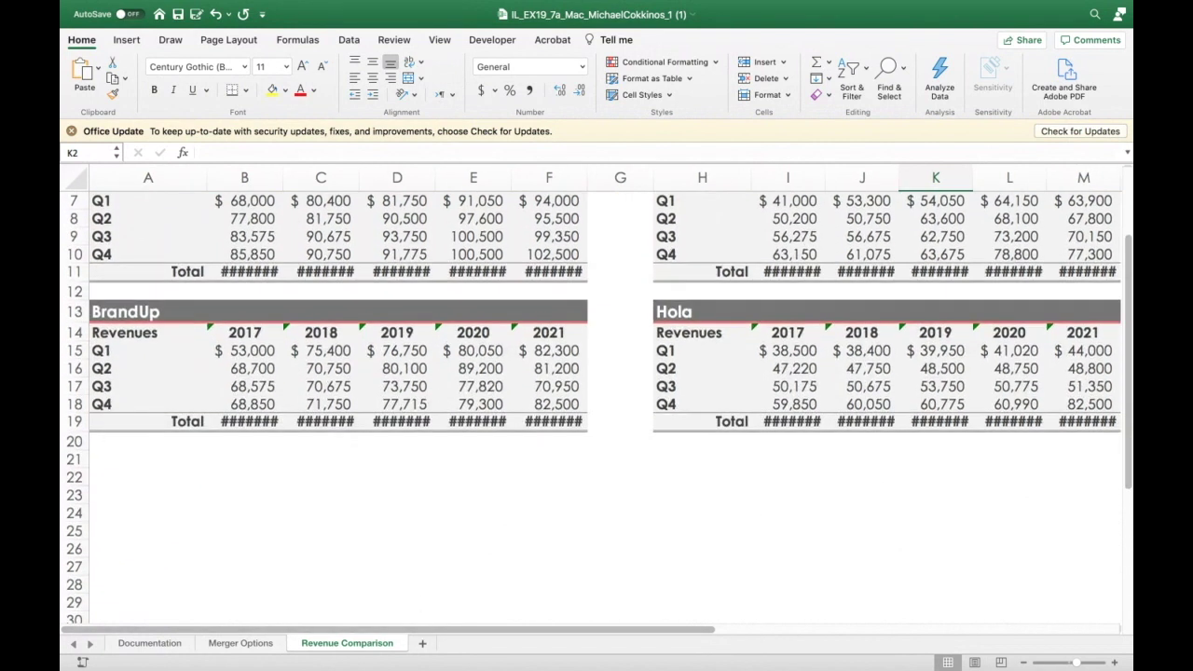
{"action": "mouse_move", "coordinate": [438, 652]}
{"action": "left_click", "coordinate": [473, 645]}
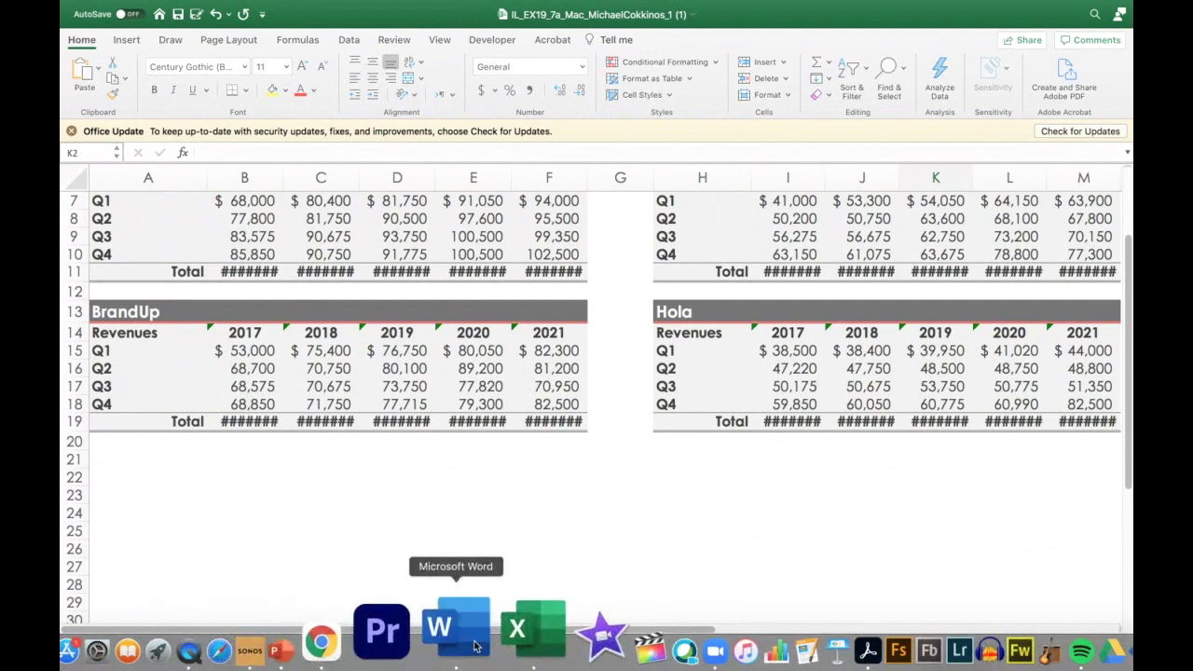
{"action": "mouse_move", "coordinate": [233, 10]}
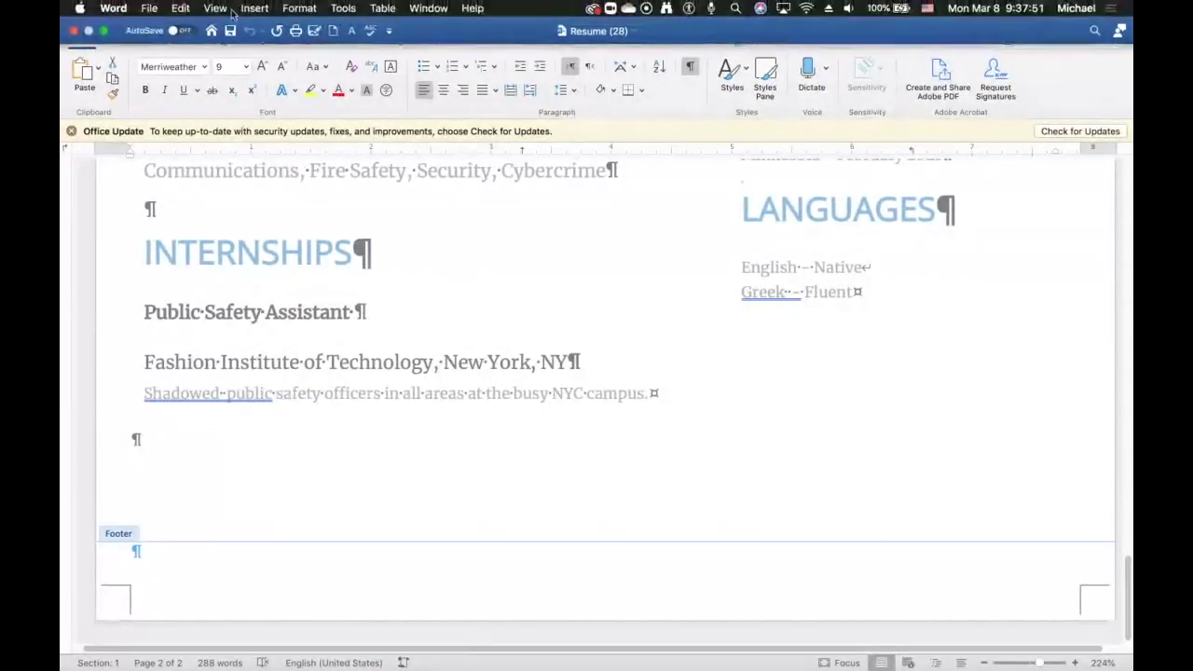
{"action": "left_click", "coordinate": [149, 8]}
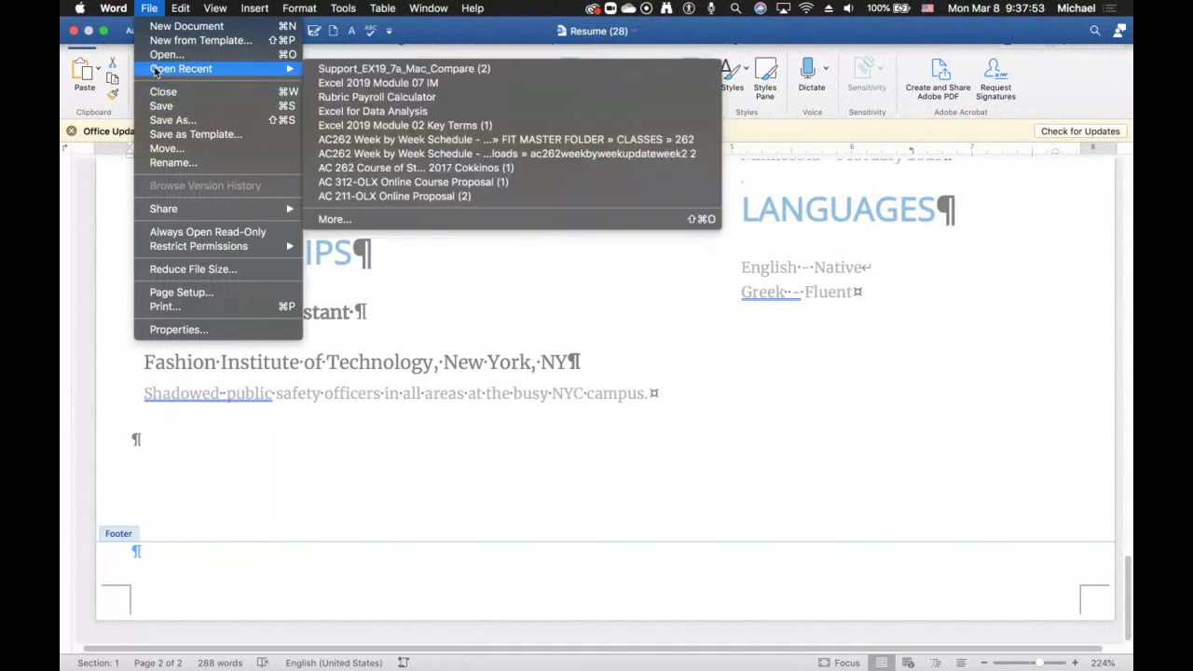
{"action": "left_click", "coordinate": [153, 56]}
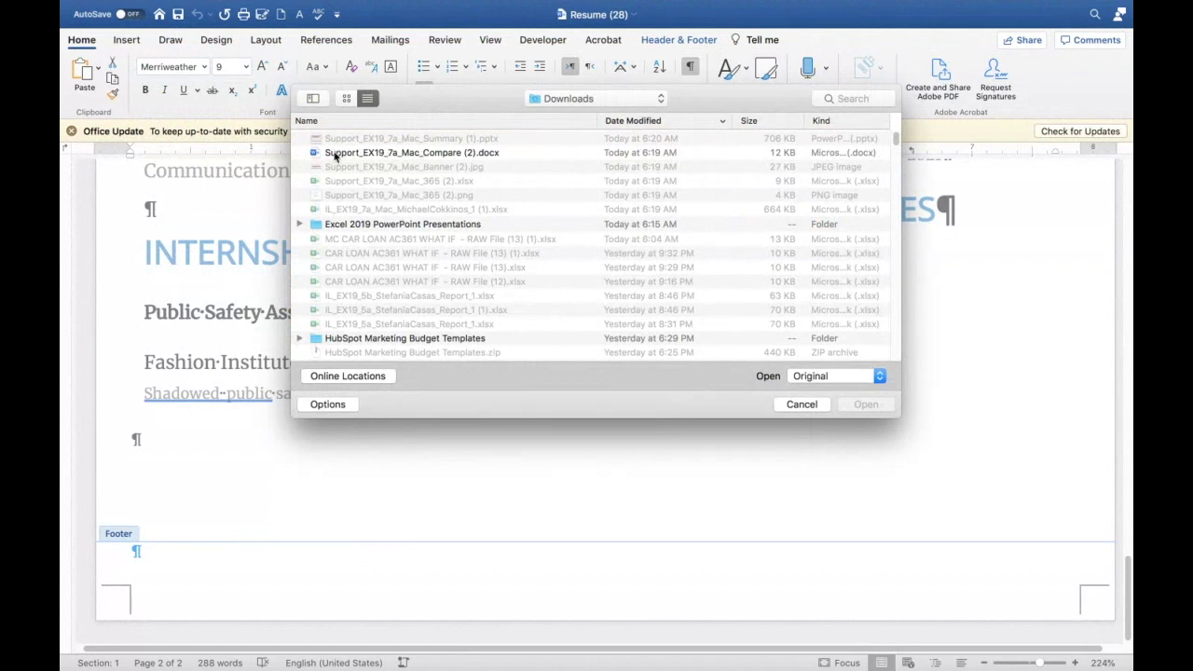
{"action": "double_click", "coordinate": [486, 155]}
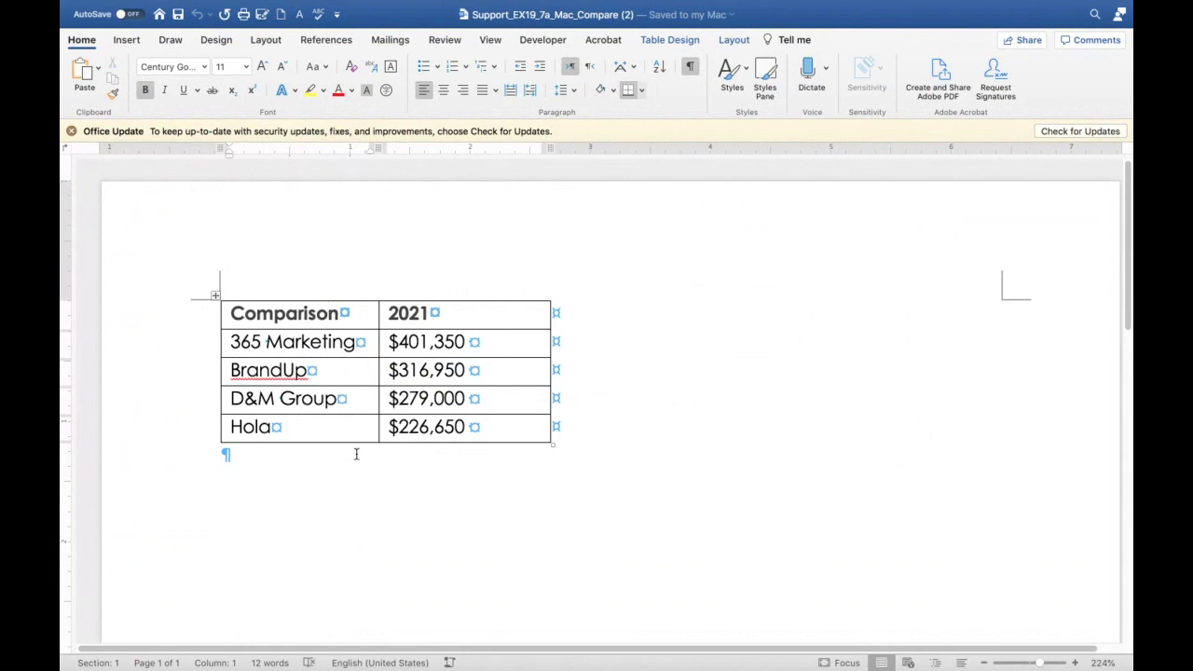
- Copy the entire Comparison table from the Word document and paste it at cell A21 of Revenue Comparison in Excel
{"action": "left_click", "coordinate": [215, 296]}
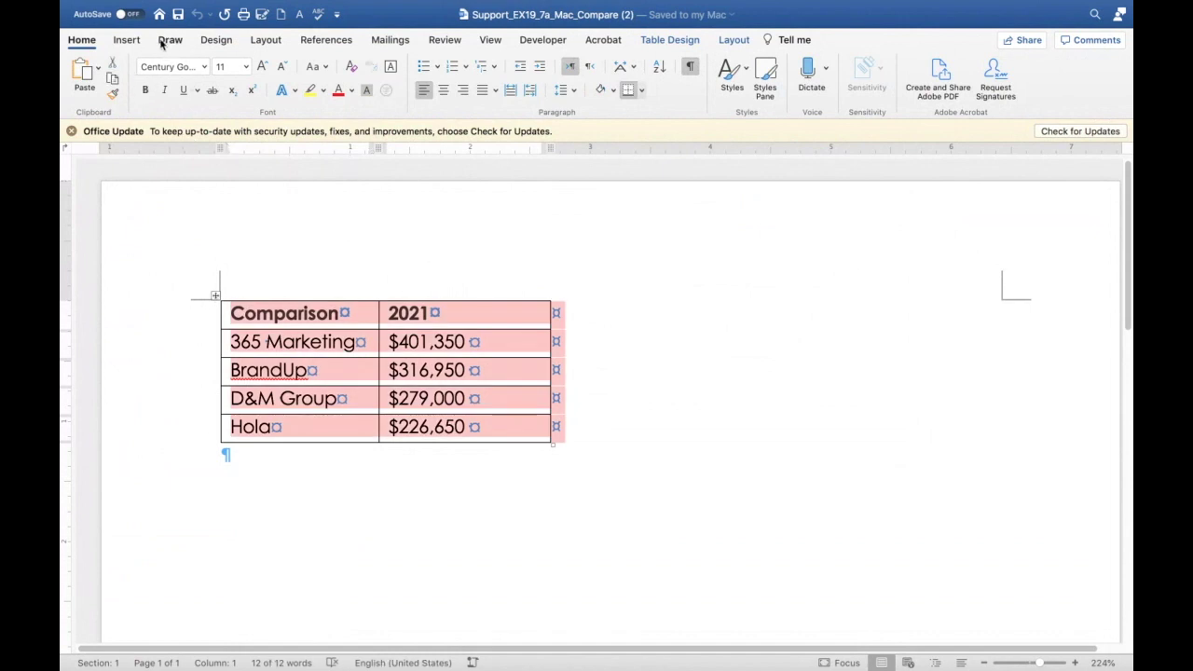
{"action": "left_click", "coordinate": [180, 8]}
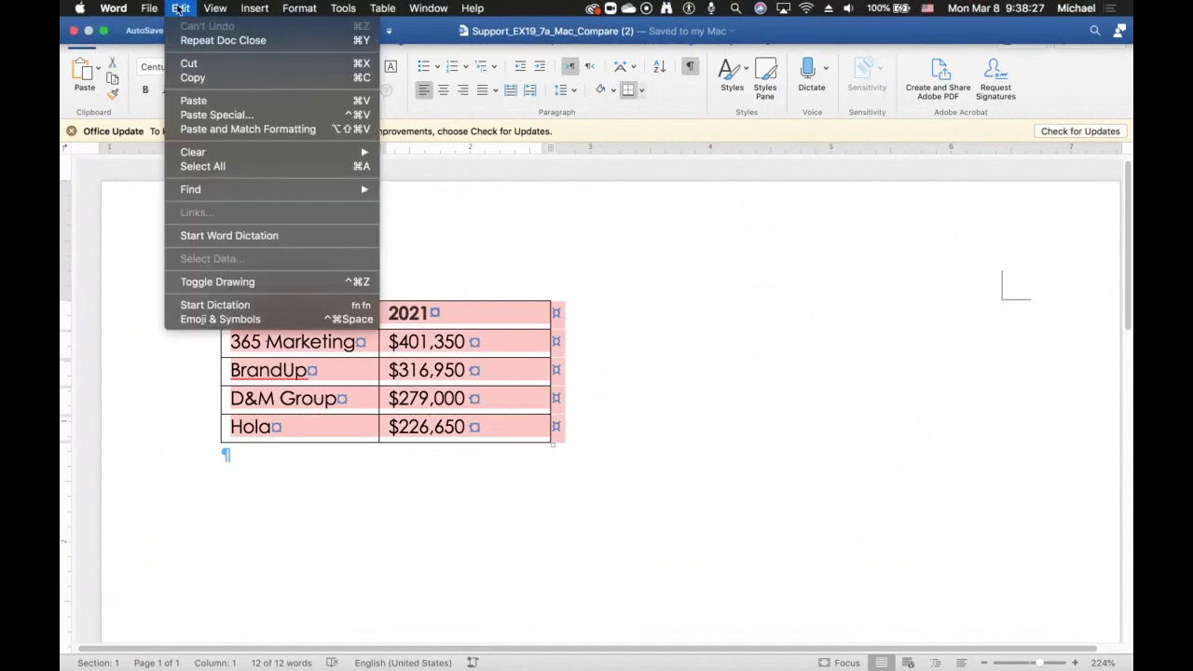
{"action": "left_click", "coordinate": [192, 78]}
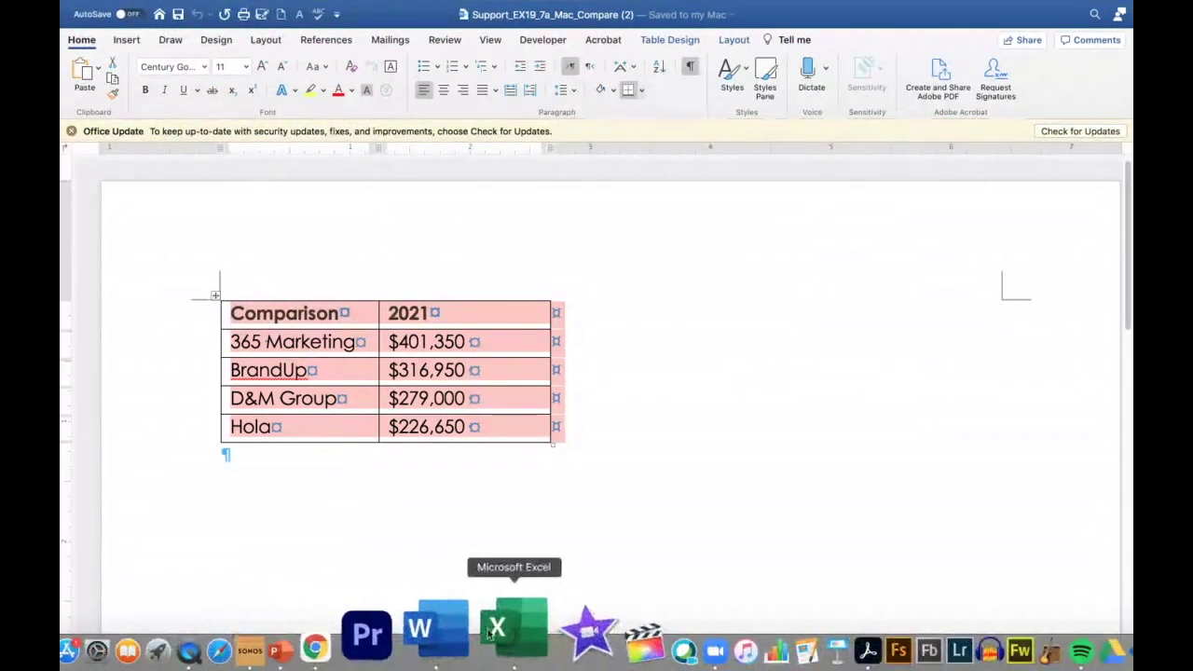
{"action": "left_click", "coordinate": [495, 632]}
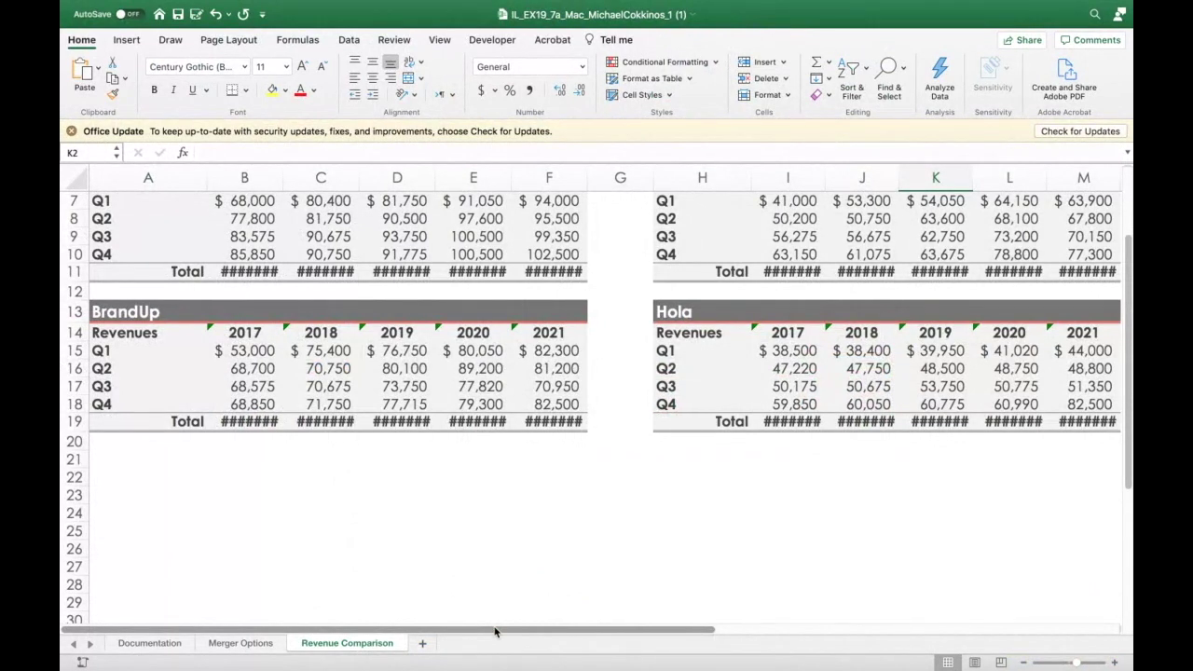
{"action": "left_click", "coordinate": [100, 461]}
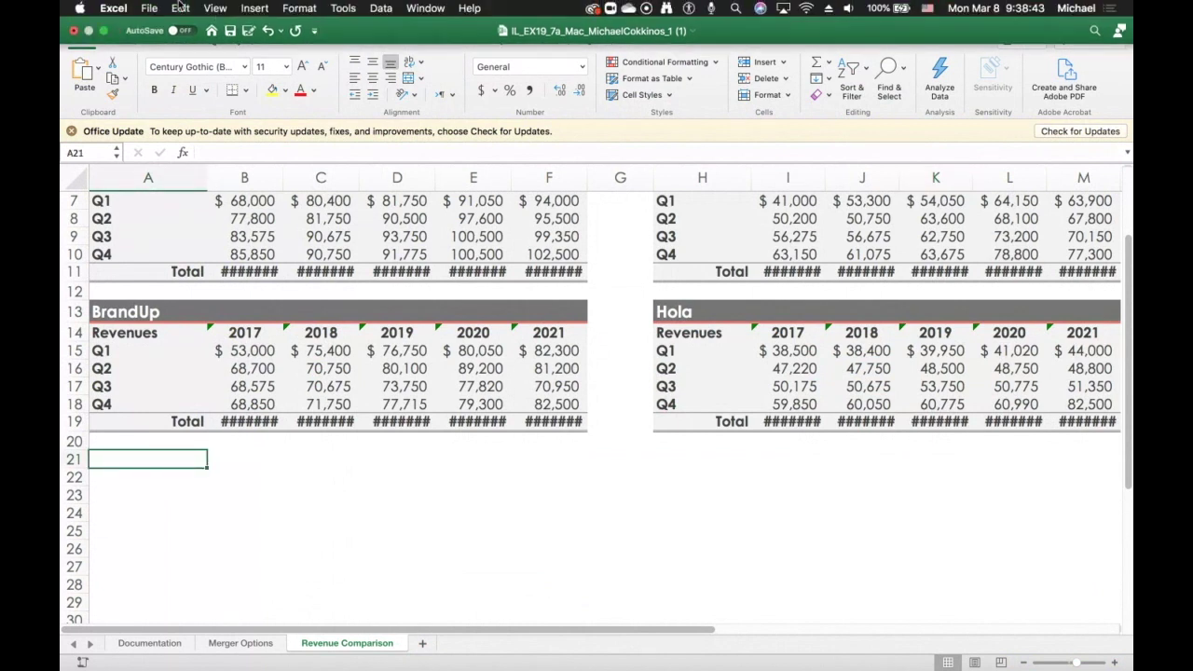
{"action": "left_click", "coordinate": [180, 8]}
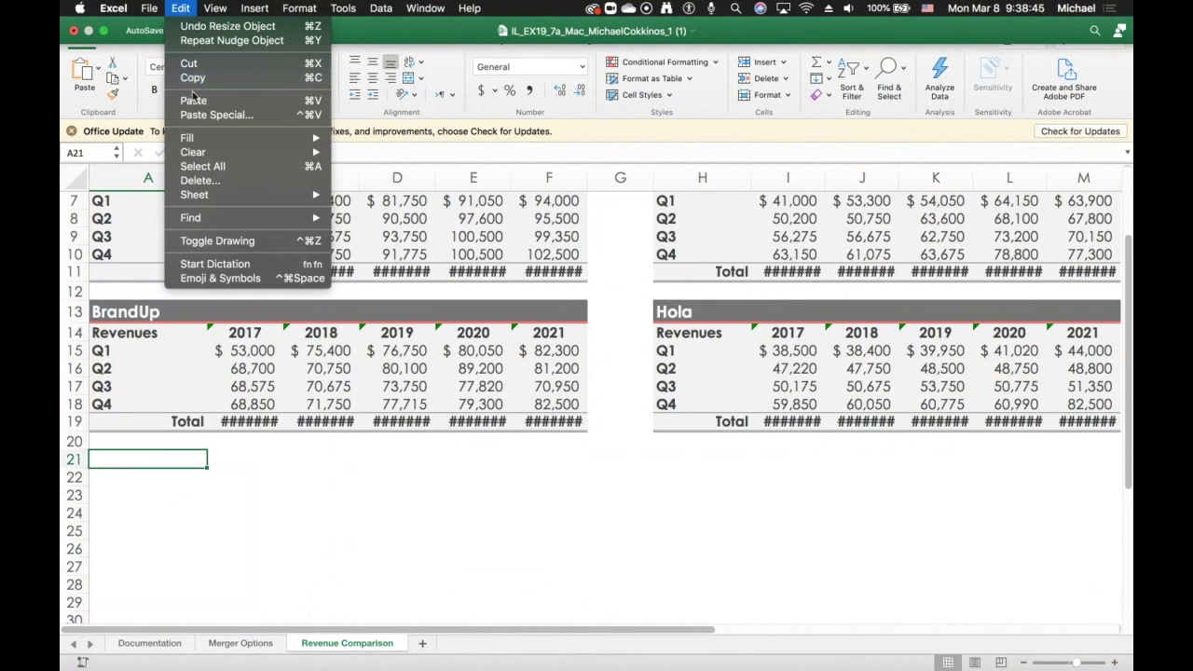
{"action": "left_click", "coordinate": [194, 101]}
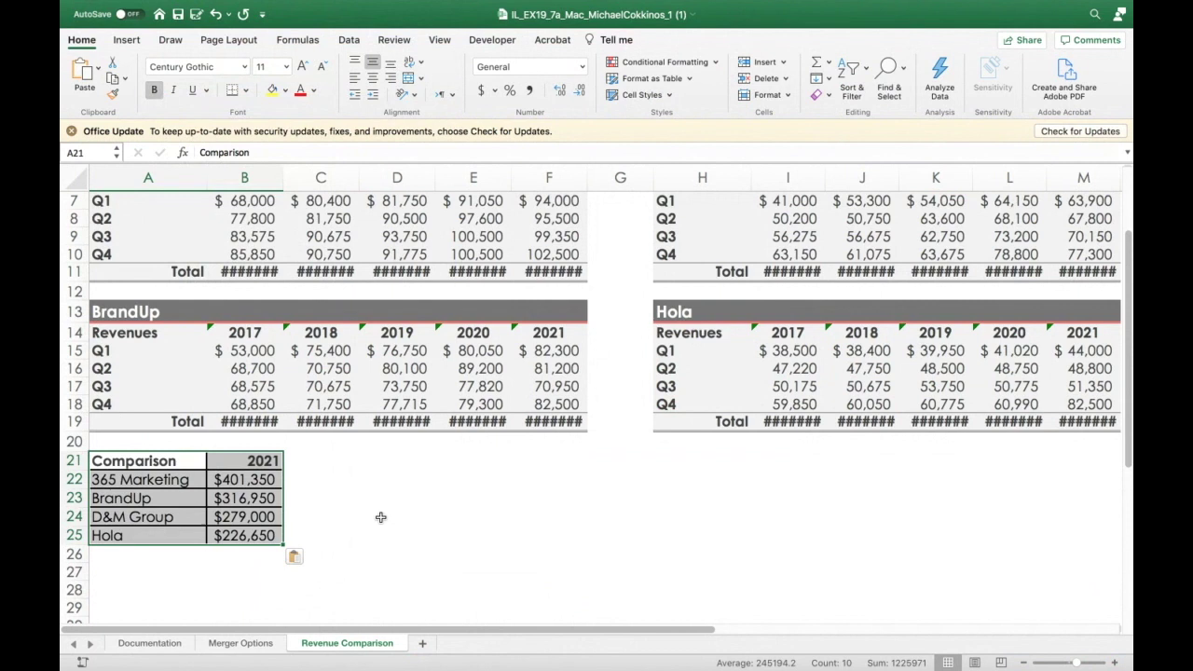
- Try Match Destination Formatting on the pasted Comparison table, and set it back to Keep Source Formatting
{"action": "scroll", "coordinate": [381, 518], "scroll_direction": "down", "scroll_amount": 2}
{"action": "scroll", "coordinate": [380, 517], "scroll_direction": "down", "scroll_amount": 3}
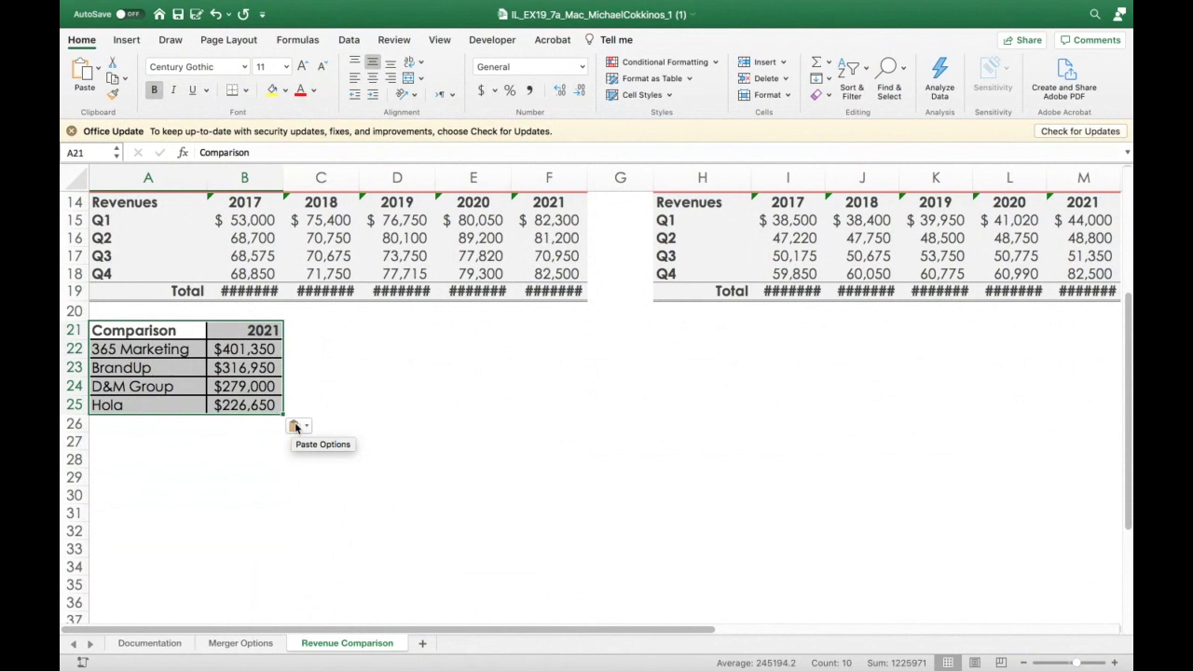
{"action": "left_click", "coordinate": [307, 426]}
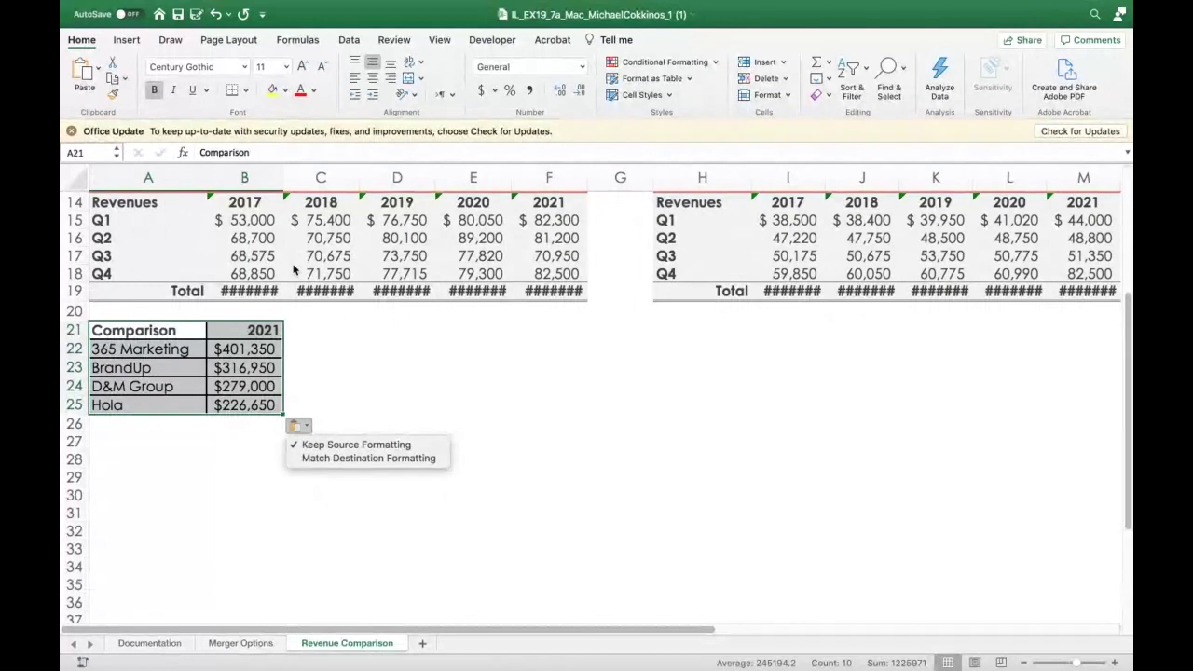
{"action": "left_click", "coordinate": [323, 459]}
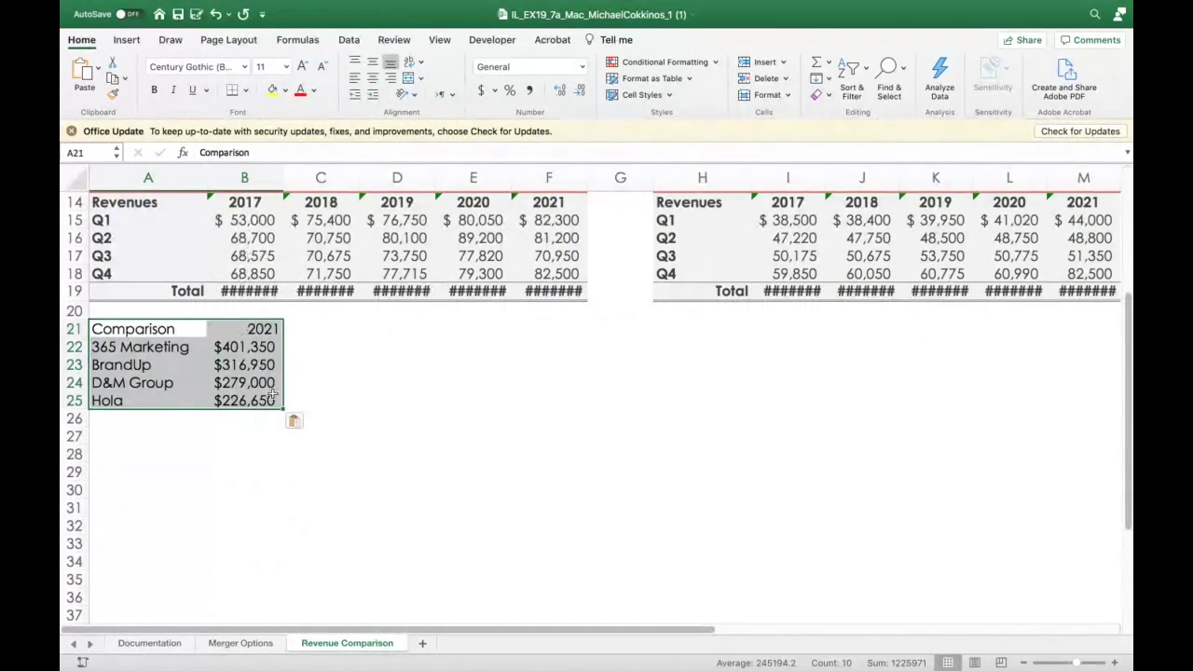
{"action": "left_click", "coordinate": [296, 421]}
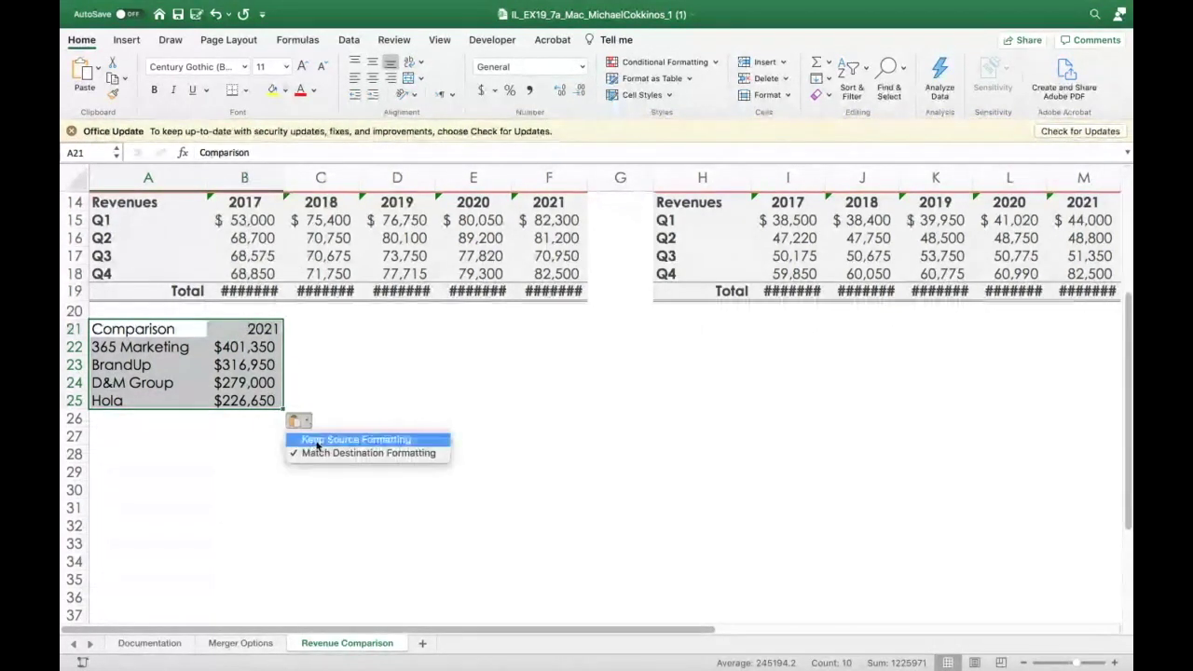
{"action": "left_click", "coordinate": [317, 441]}
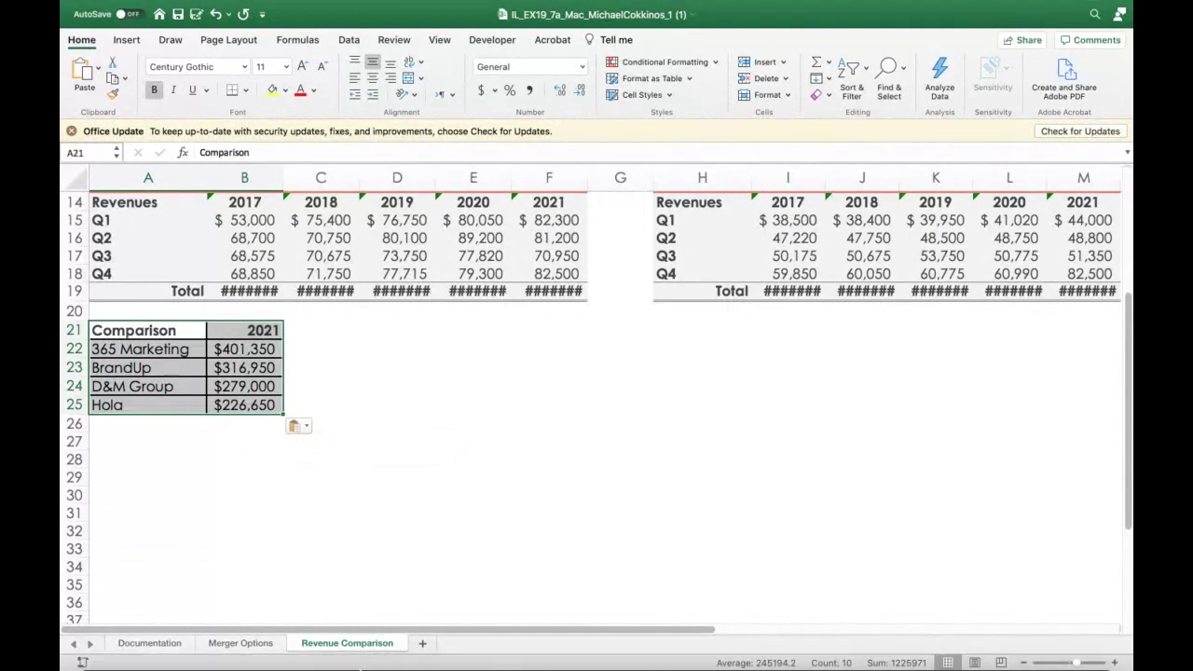
- Switch to Word and change the year heading of the Comparison table to 2022
{"action": "mouse_move", "coordinate": [413, 667]}
{"action": "left_click", "coordinate": [475, 643]}
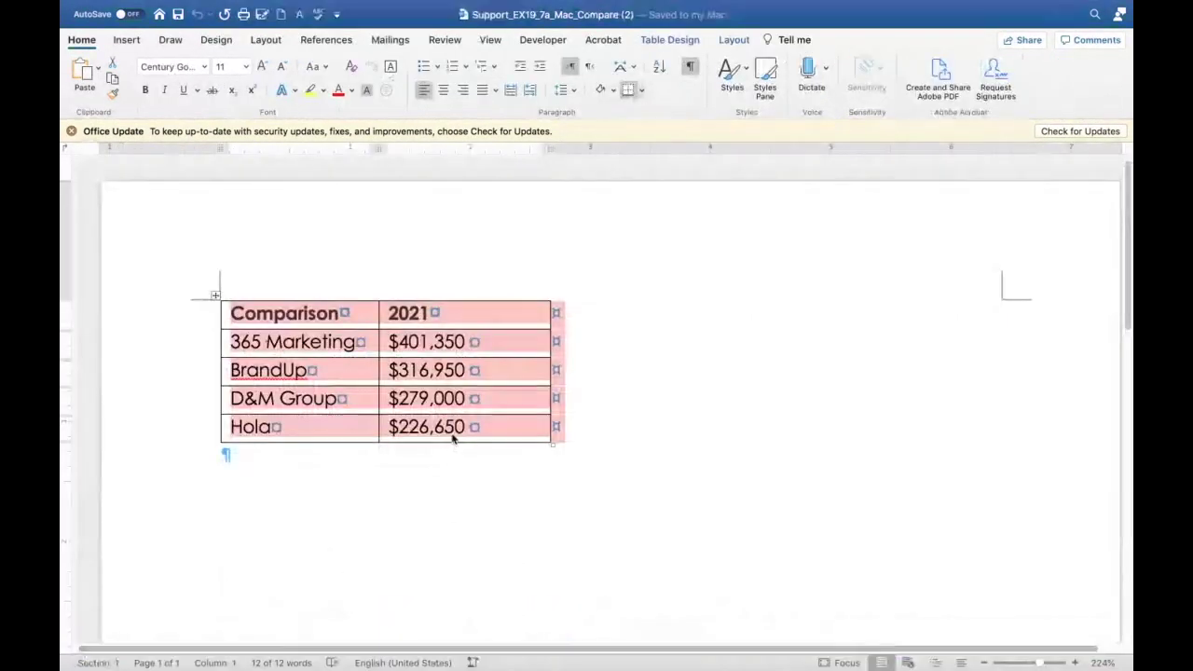
{"action": "left_click", "coordinate": [429, 313]}
{"action": "key", "text": "BackSpace"}
{"action": "type", "text": "2"}
{"action": "left_click", "coordinate": [483, 530]}
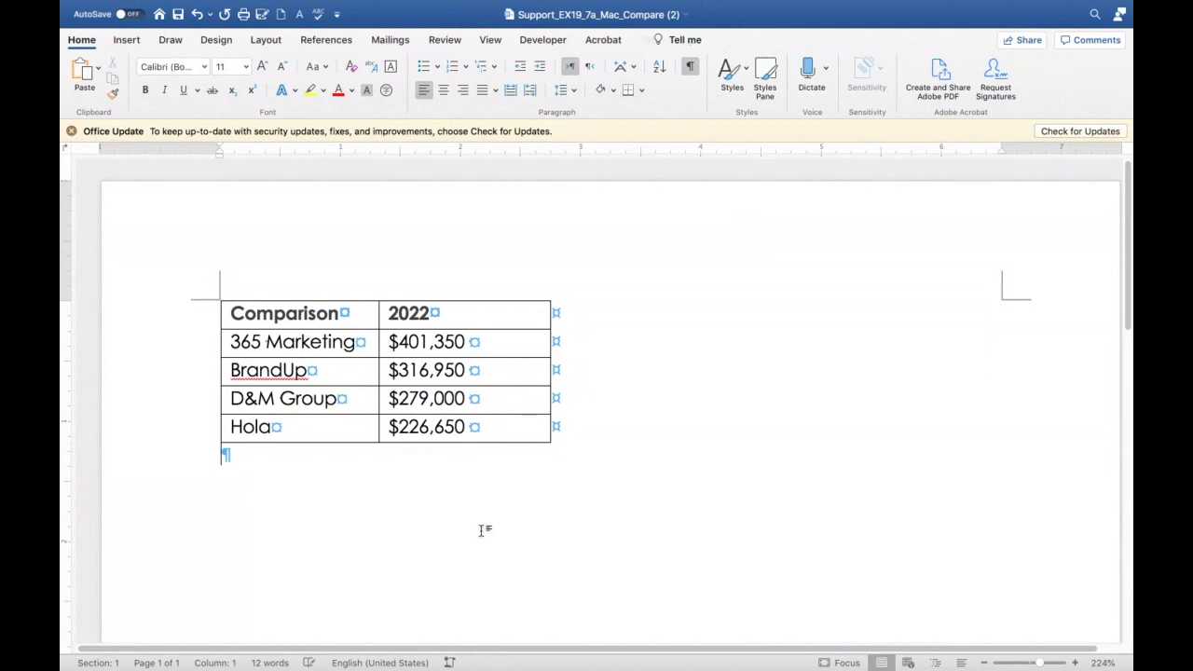
- Return to Excel and check the year heading of the pasted Comparison table against the edited Word table
{"action": "mouse_move", "coordinate": [471, 664]}
{"action": "left_click", "coordinate": [501, 645]}
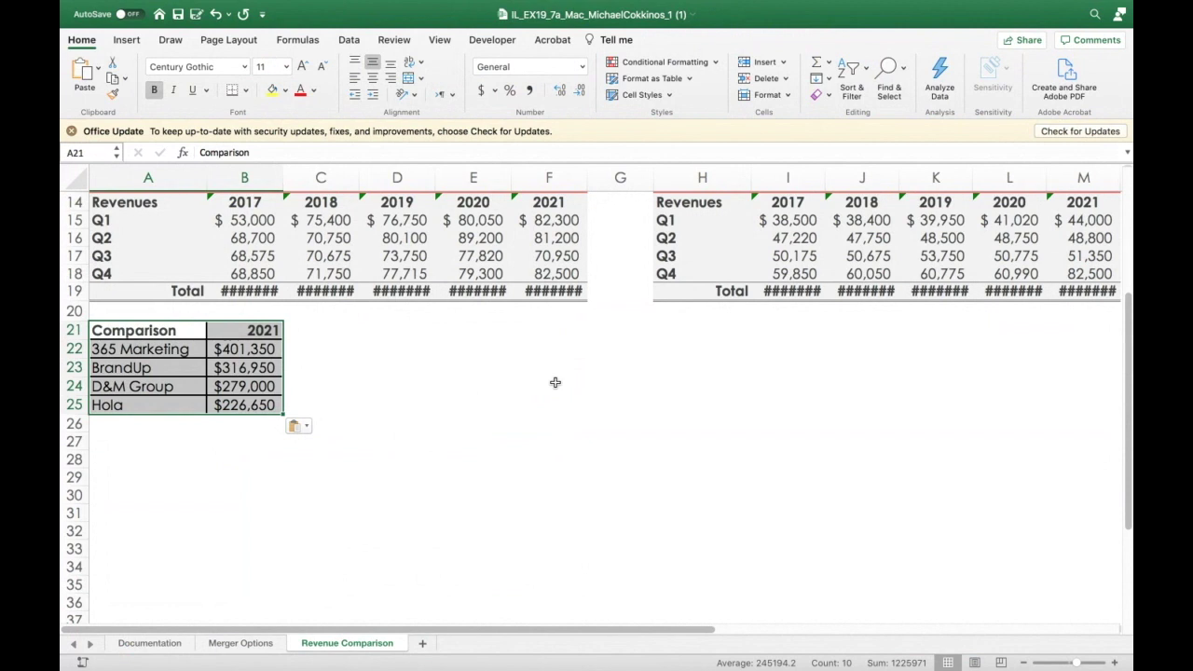
{"action": "scroll", "coordinate": [548, 416], "scroll_direction": "up", "scroll_amount": 5}
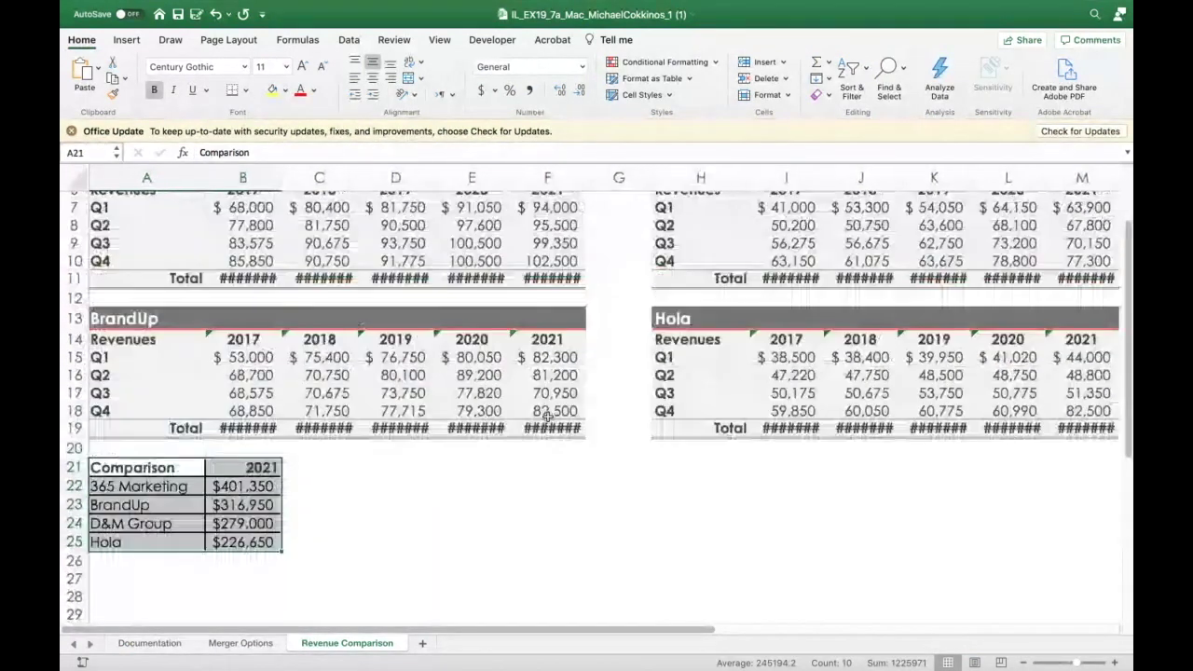
{"action": "scroll", "coordinate": [548, 417], "scroll_direction": "up", "scroll_amount": 3}
{"action": "scroll", "coordinate": [548, 416], "scroll_direction": "down", "scroll_amount": 6}
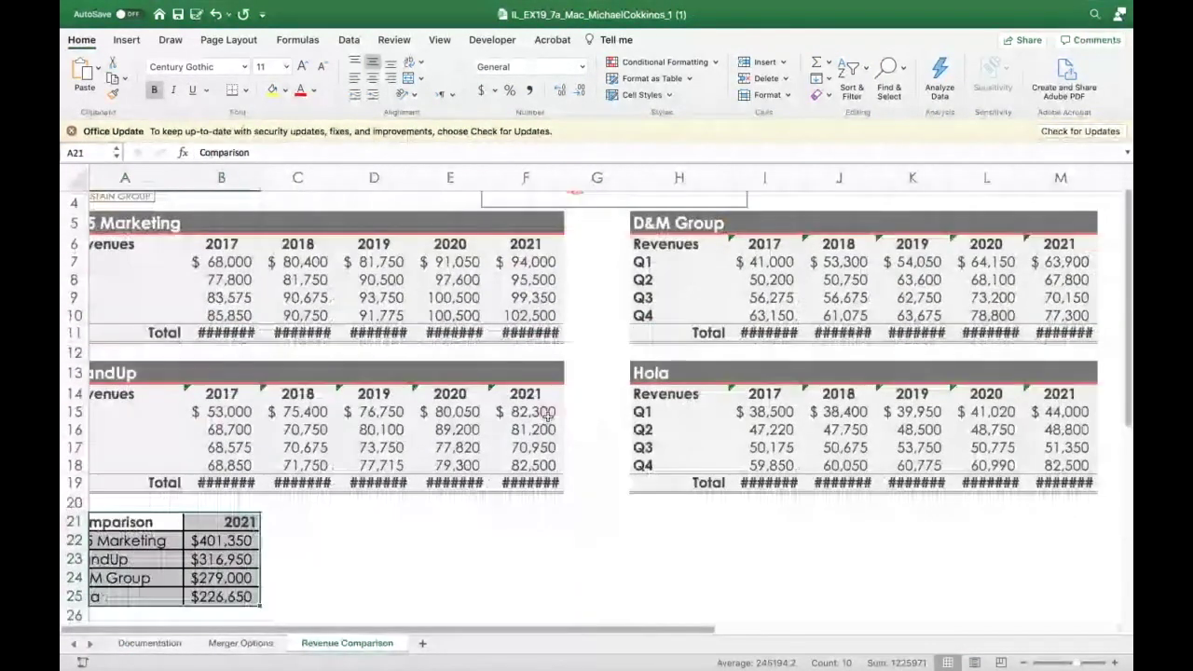
{"action": "scroll", "coordinate": [548, 416], "scroll_direction": "down", "scroll_amount": 1}
{"action": "key", "text": "super+v"}
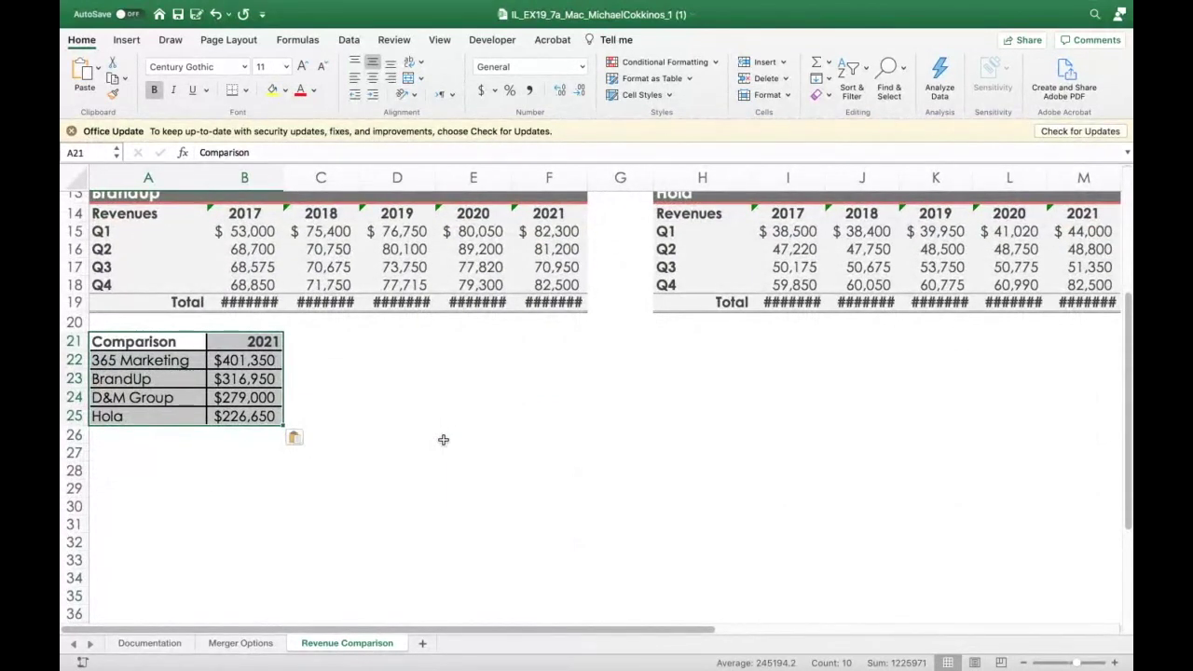
{"action": "scroll", "coordinate": [427, 441], "scroll_direction": "up", "scroll_amount": 2}
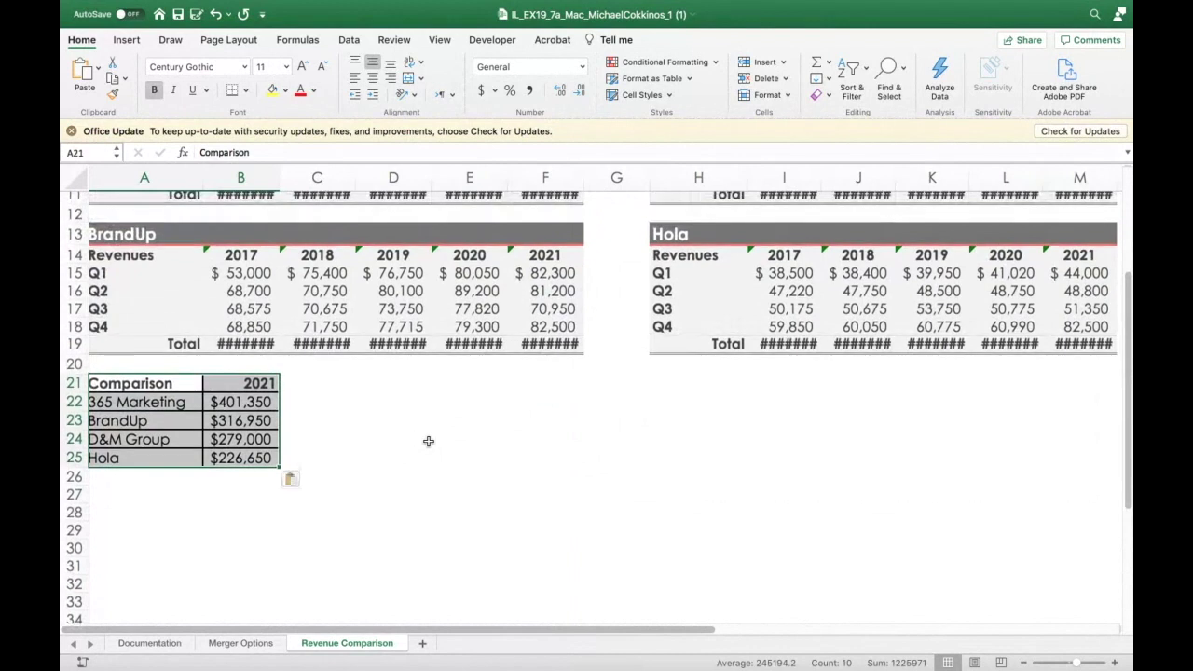
{"action": "scroll", "coordinate": [427, 440], "scroll_direction": "up", "scroll_amount": 6}
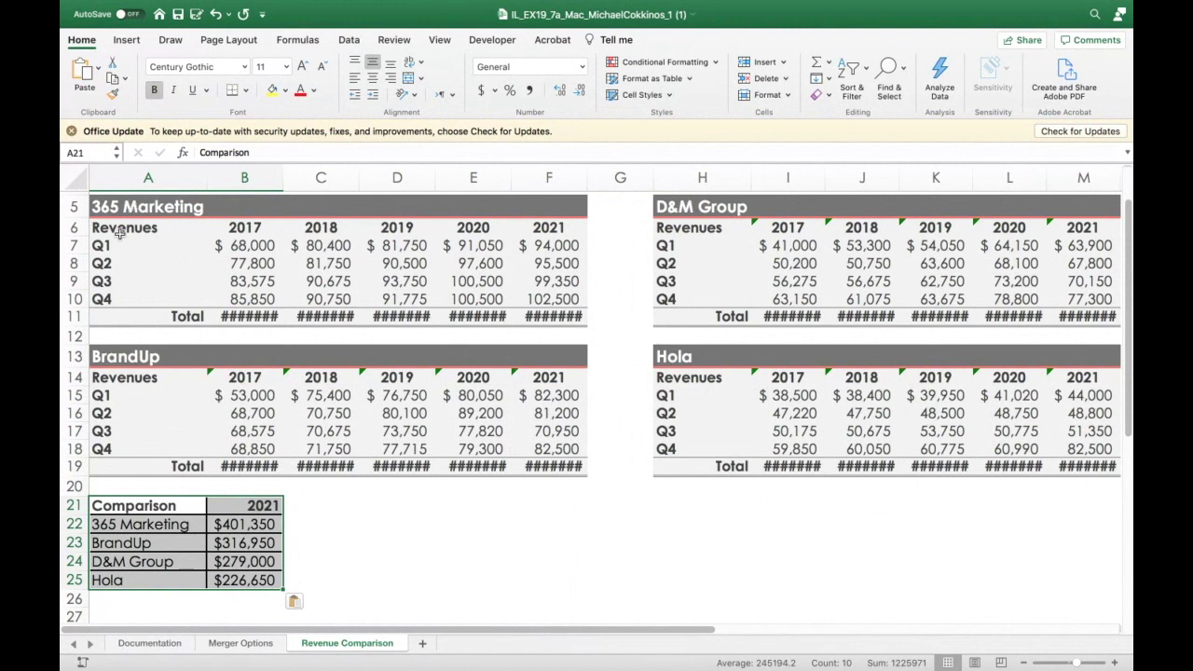
- Insert a 2-D clustered column chart of the 365 Marketing 2017 quarterly revenues from range A6:B10
{"action": "left_click_drag", "start_coordinate": [119, 231], "coordinate": [220, 264]}
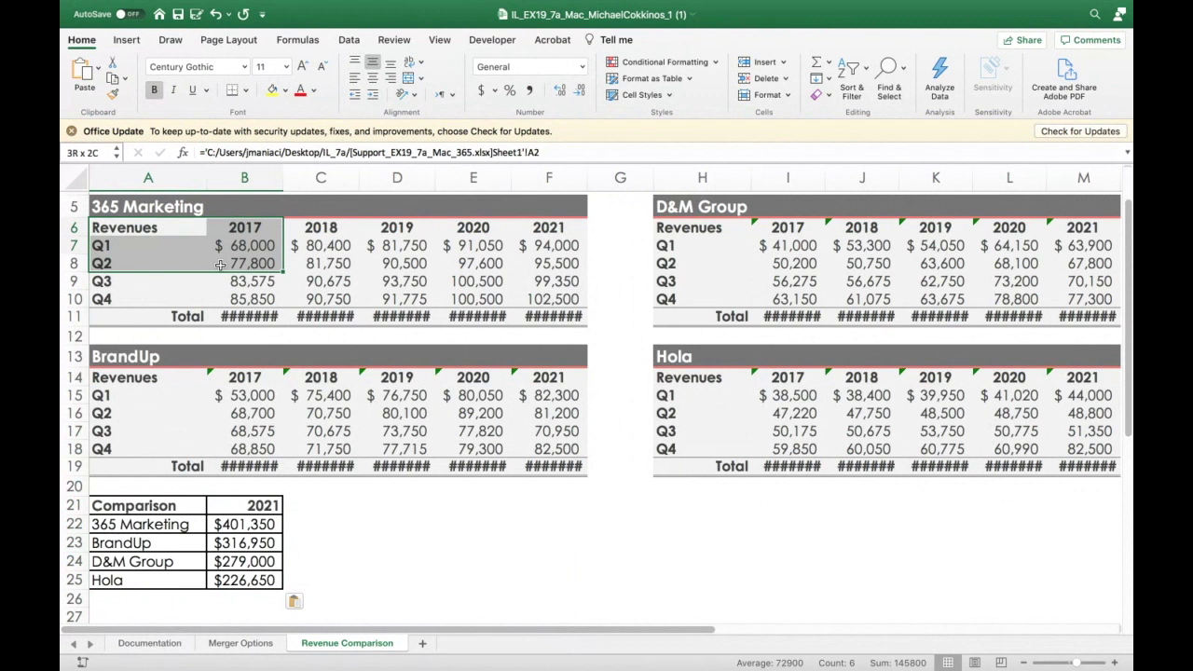
{"action": "left_click_drag", "start_coordinate": [220, 269], "coordinate": [220, 293]}
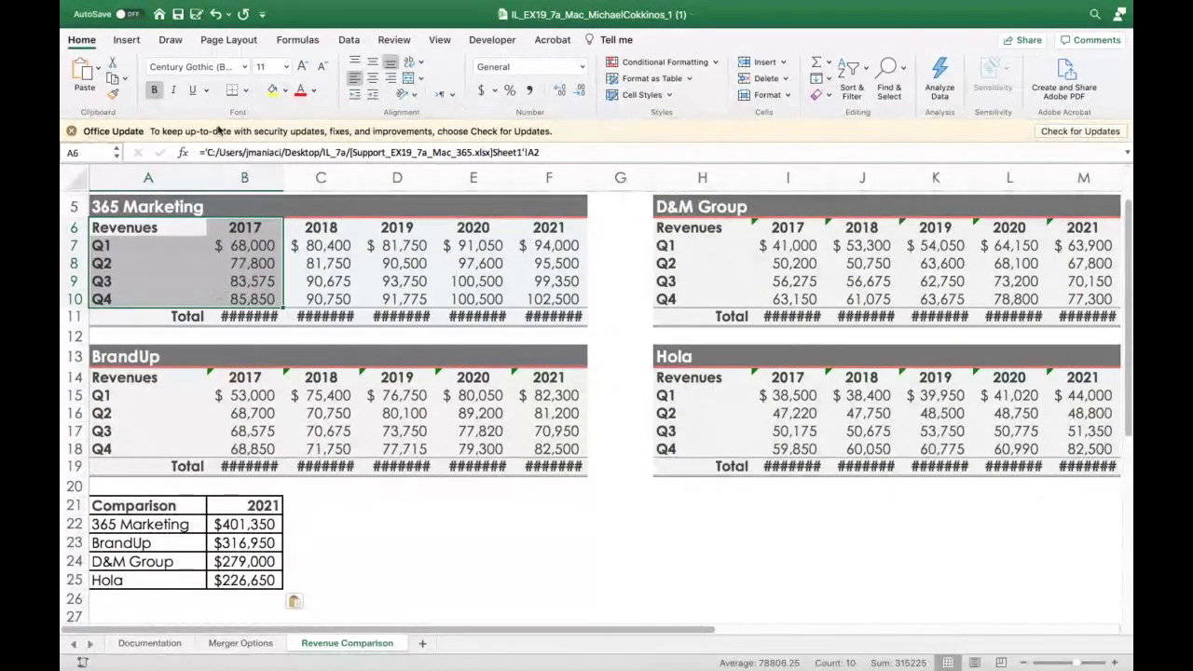
{"action": "left_click", "coordinate": [131, 41]}
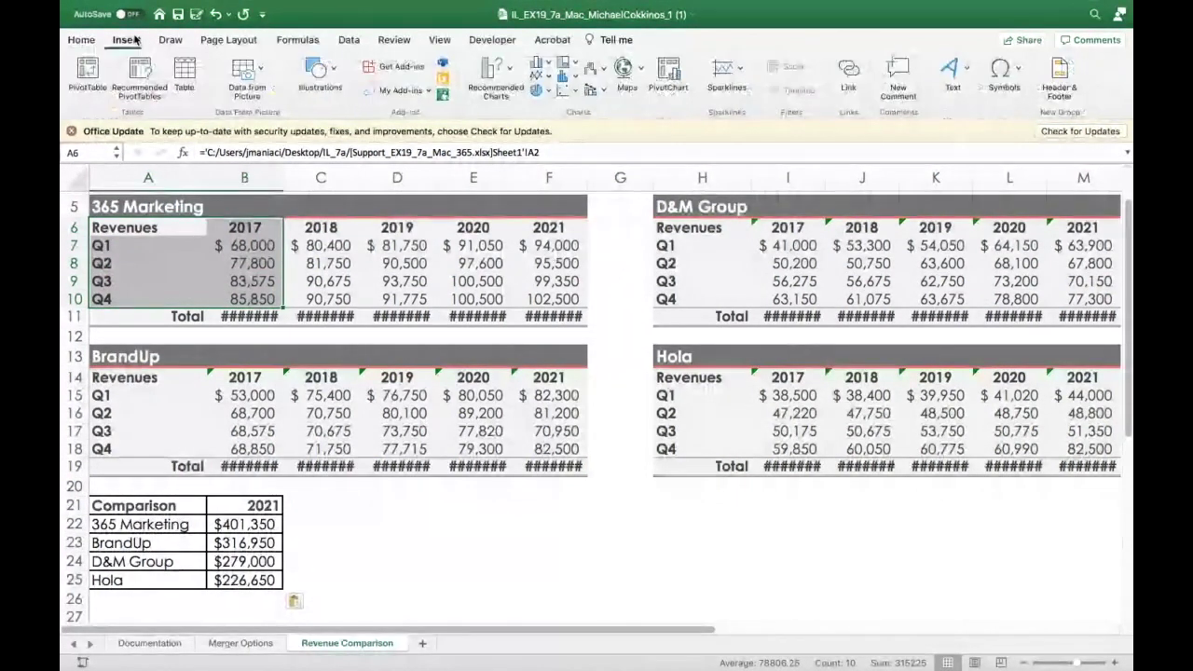
{"action": "left_click", "coordinate": [538, 63]}
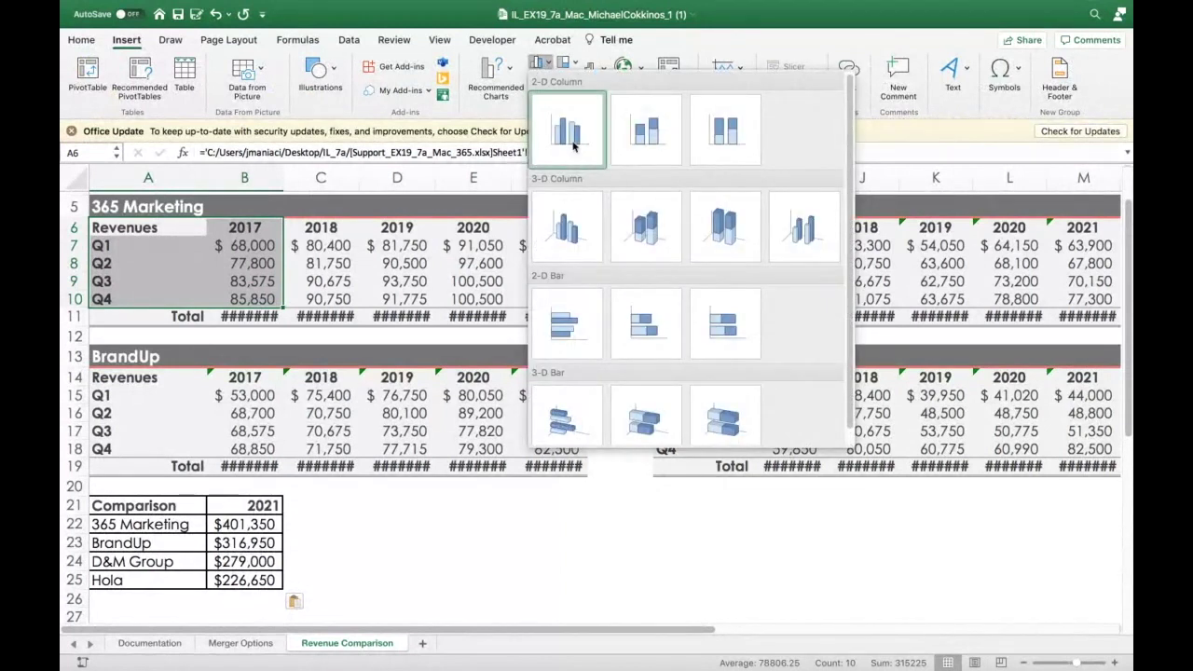
{"action": "left_click", "coordinate": [574, 146]}
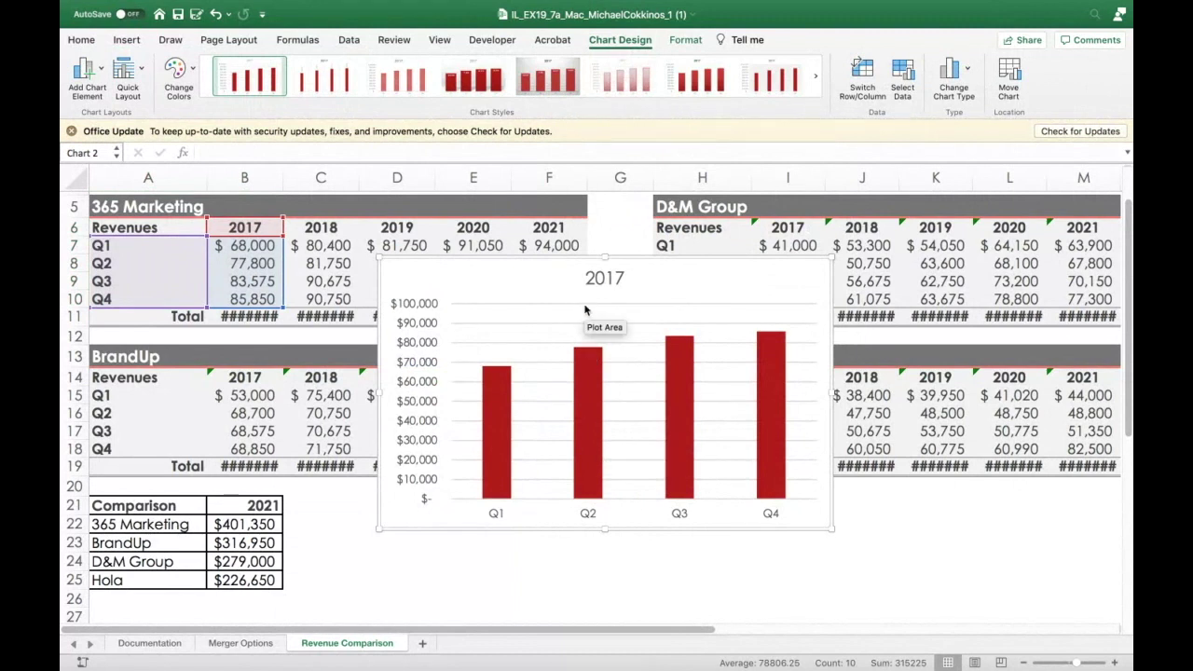
- Switch to PowerPoint, enlarge the Support_EX19_7a_Mac_Summary (1) window and add a new slide after the Marketing Consultants slide
{"action": "mouse_move", "coordinate": [466, 648]}
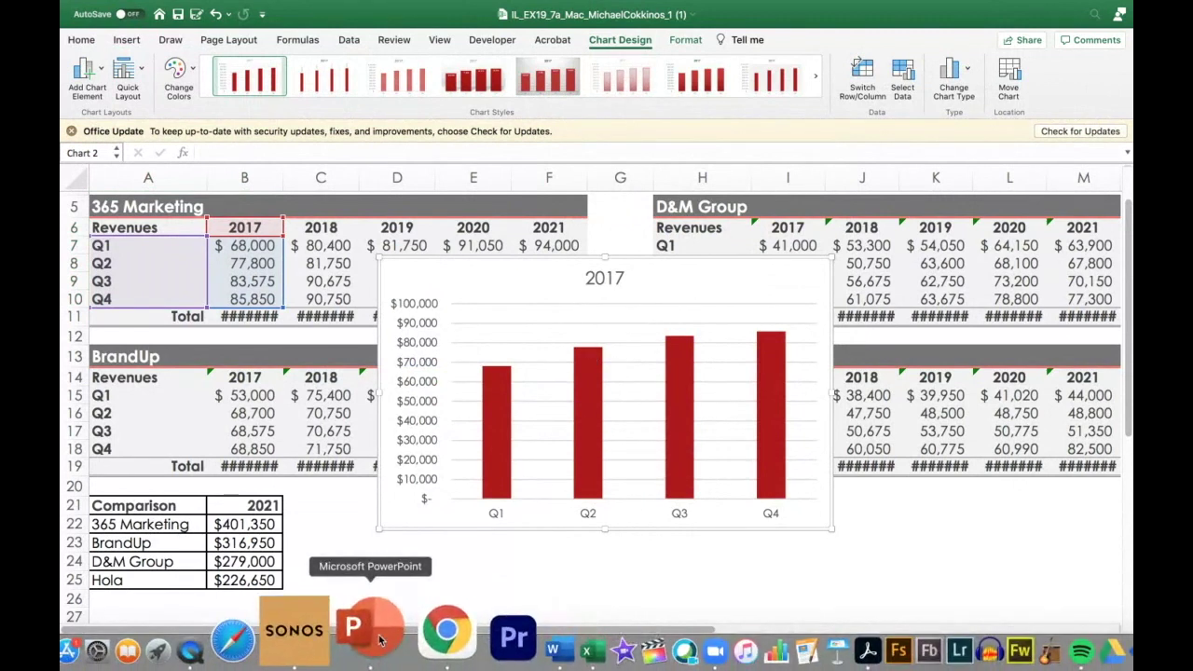
{"action": "left_click", "coordinate": [379, 640]}
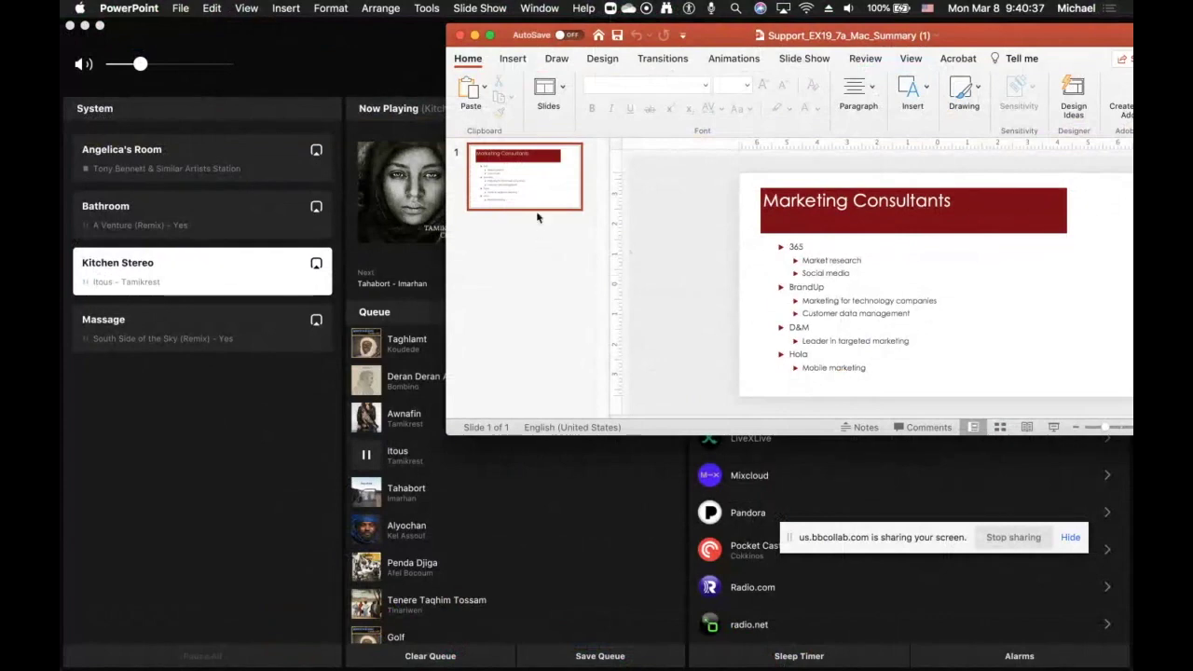
{"action": "left_click", "coordinate": [491, 36]}
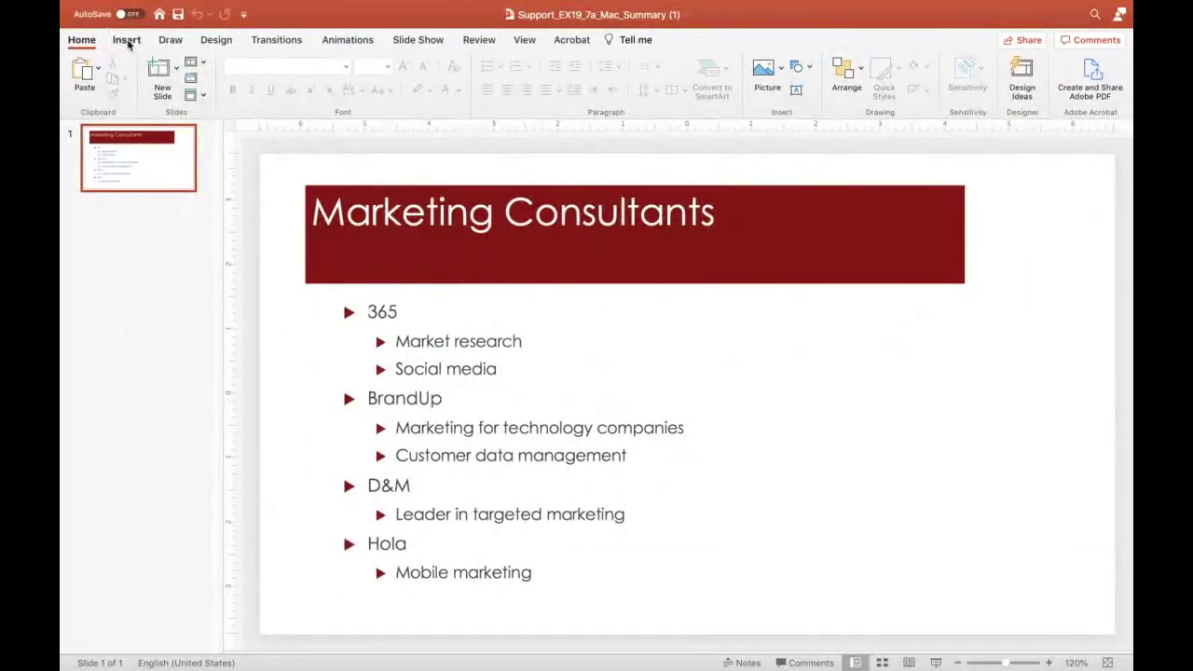
{"action": "left_click", "coordinate": [159, 70]}
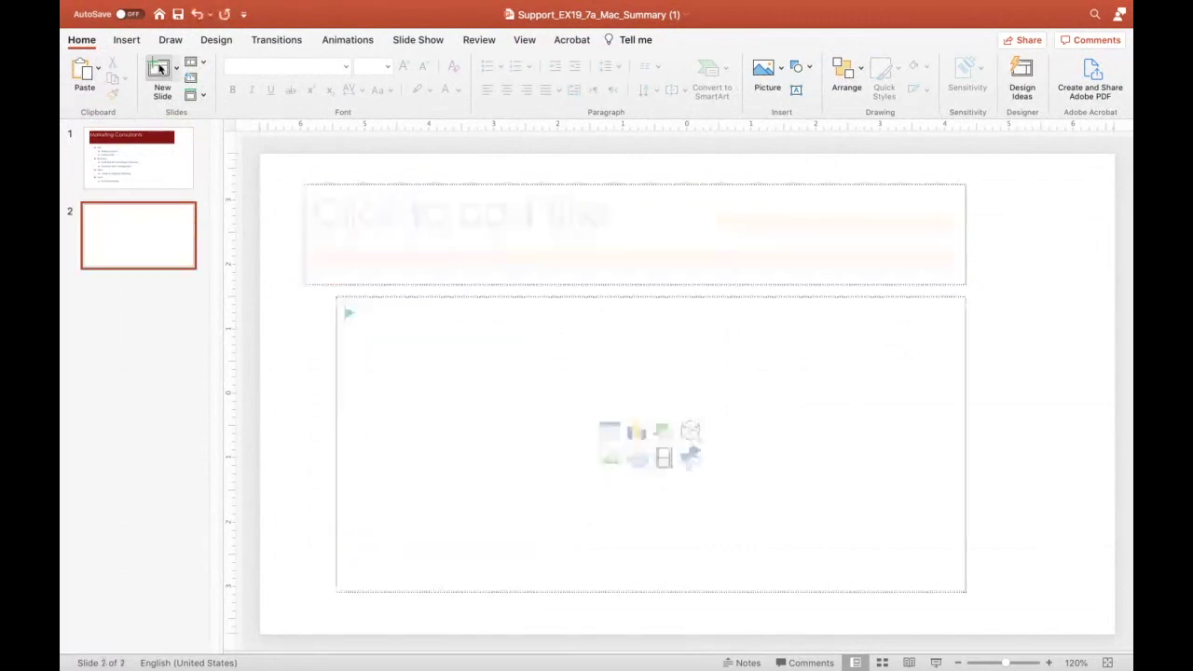
- Paste the copied column chart into the new slide's content placeholder and open the file selection for granting access to its source workbook
{"action": "left_click", "coordinate": [489, 343]}
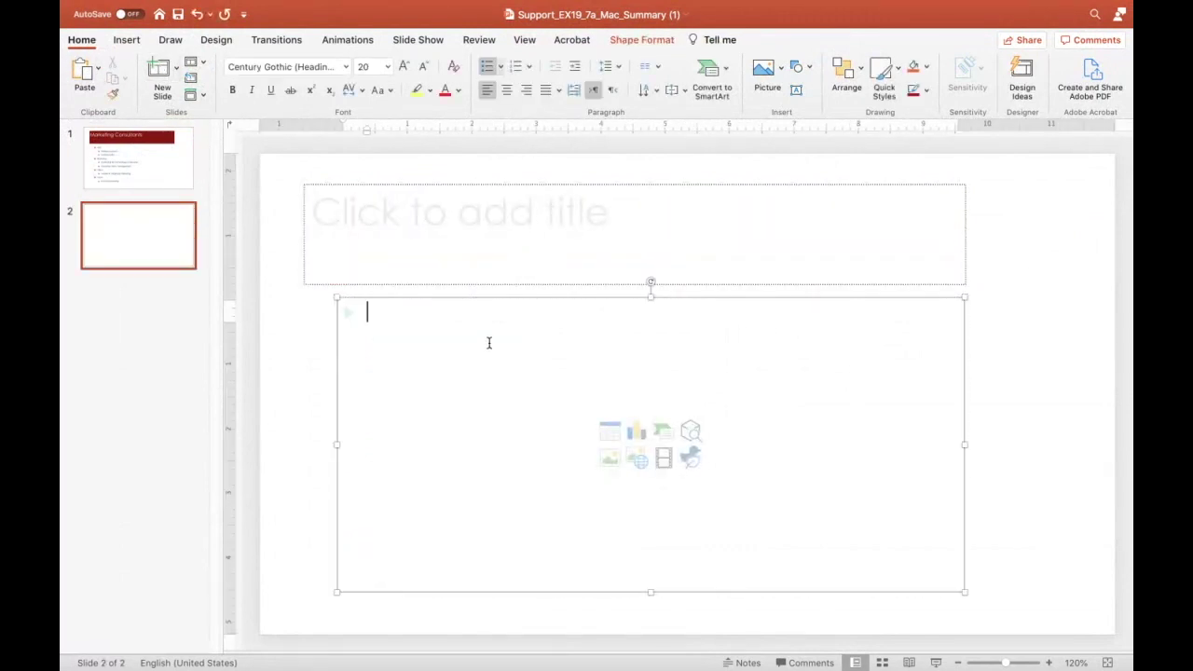
{"action": "key", "text": "super+v"}
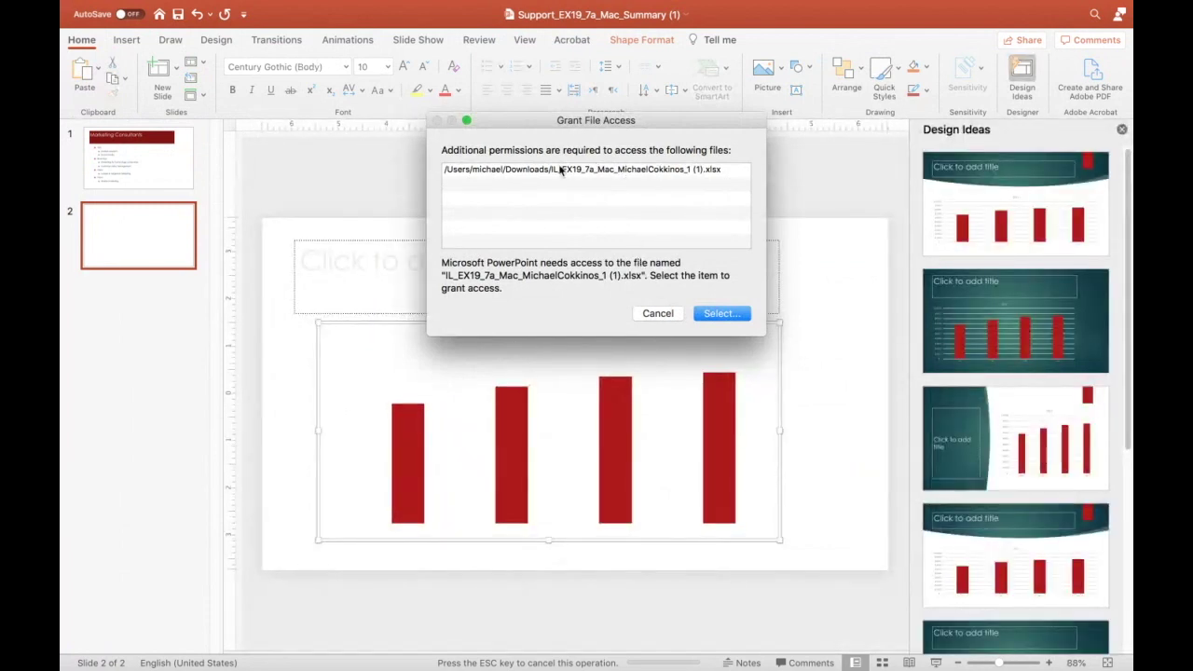
{"action": "left_click", "coordinate": [702, 311]}
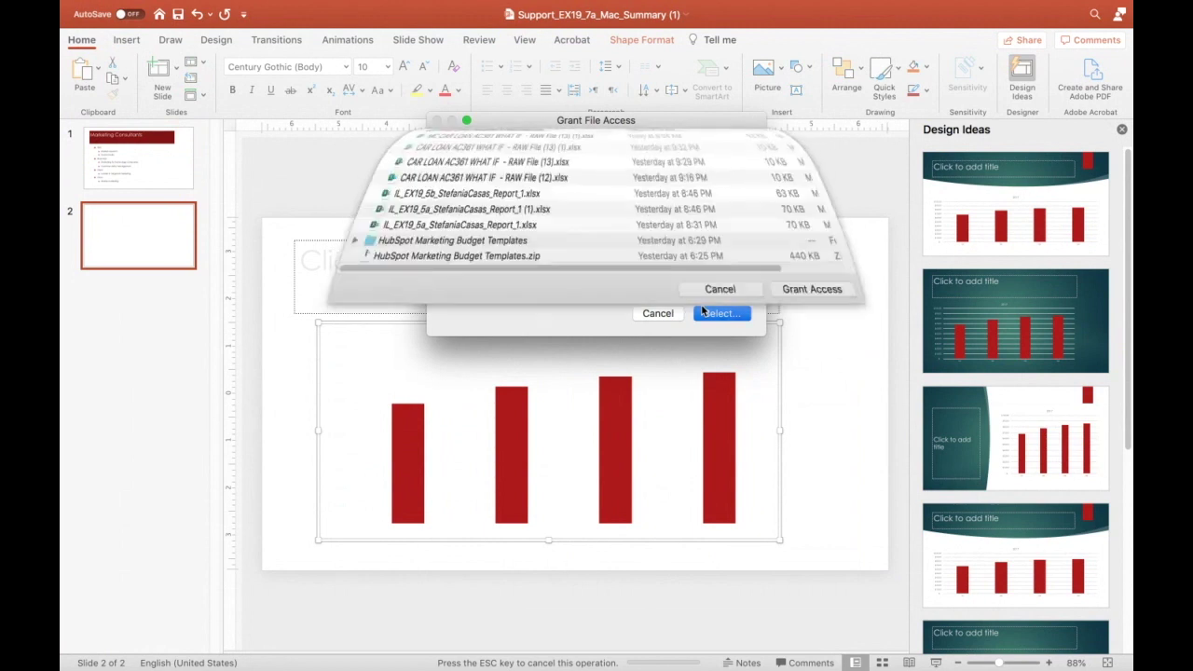
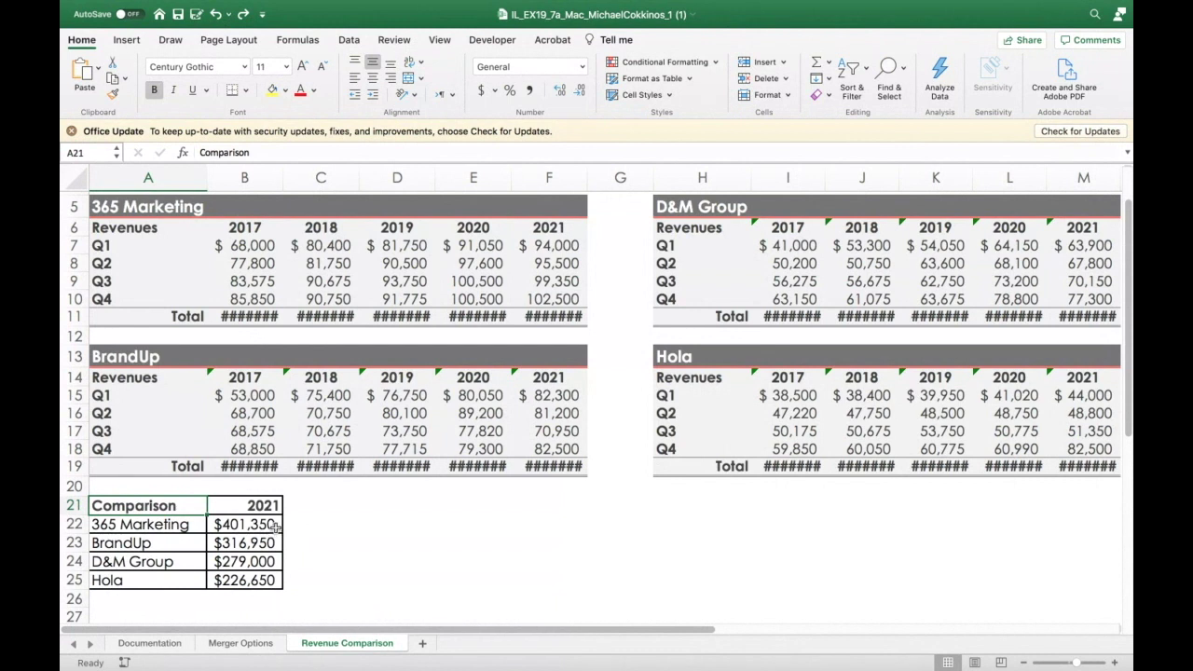
- Set the D&M Group value in cell B24 of the Comparison table to 279,150
{"action": "left_click", "coordinate": [269, 561]}
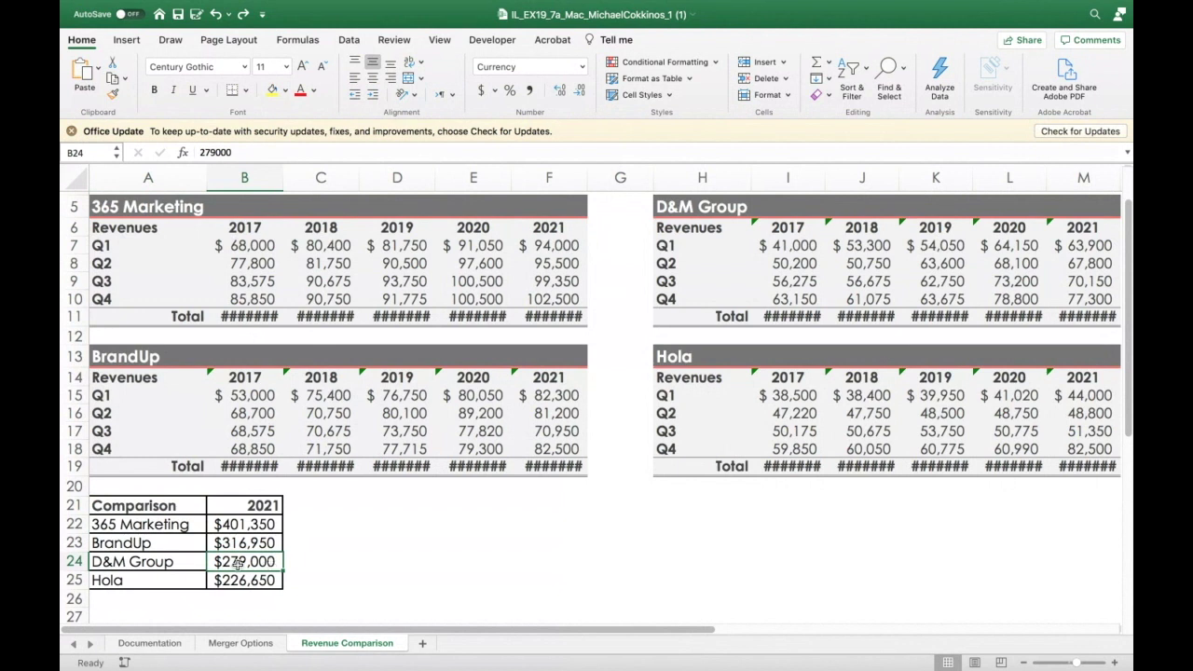
{"action": "double_click", "coordinate": [236, 561]}
{"action": "left_click_drag", "start_coordinate": [224, 565], "coordinate": [299, 574]}
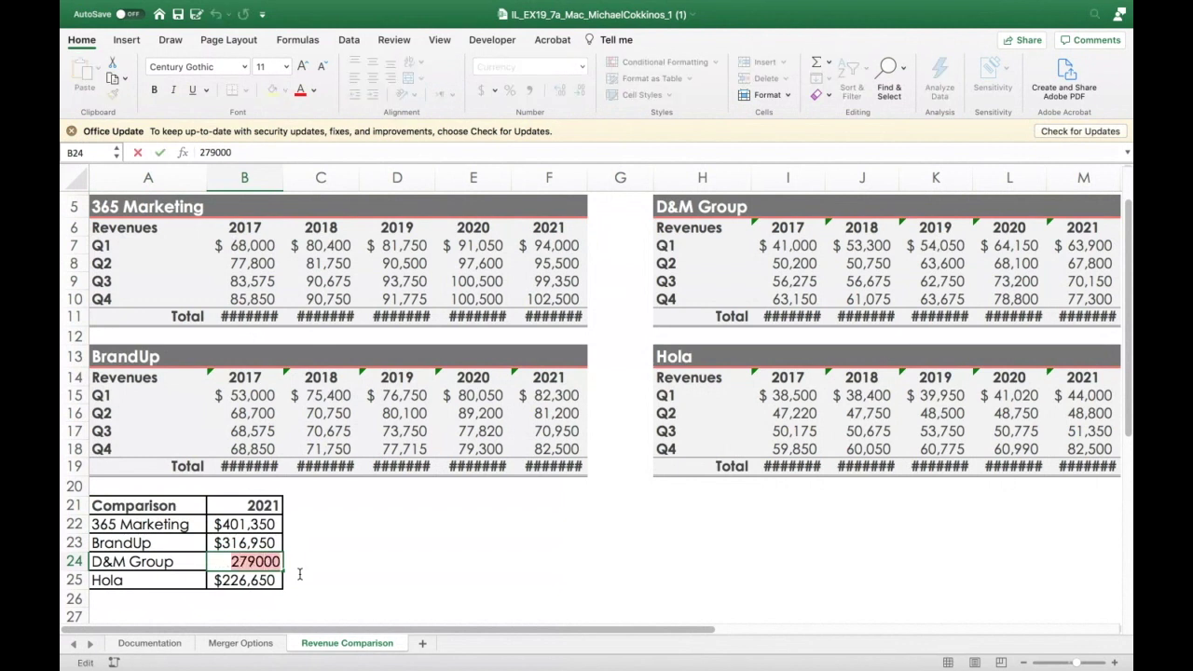
{"action": "type", "text": "2"}
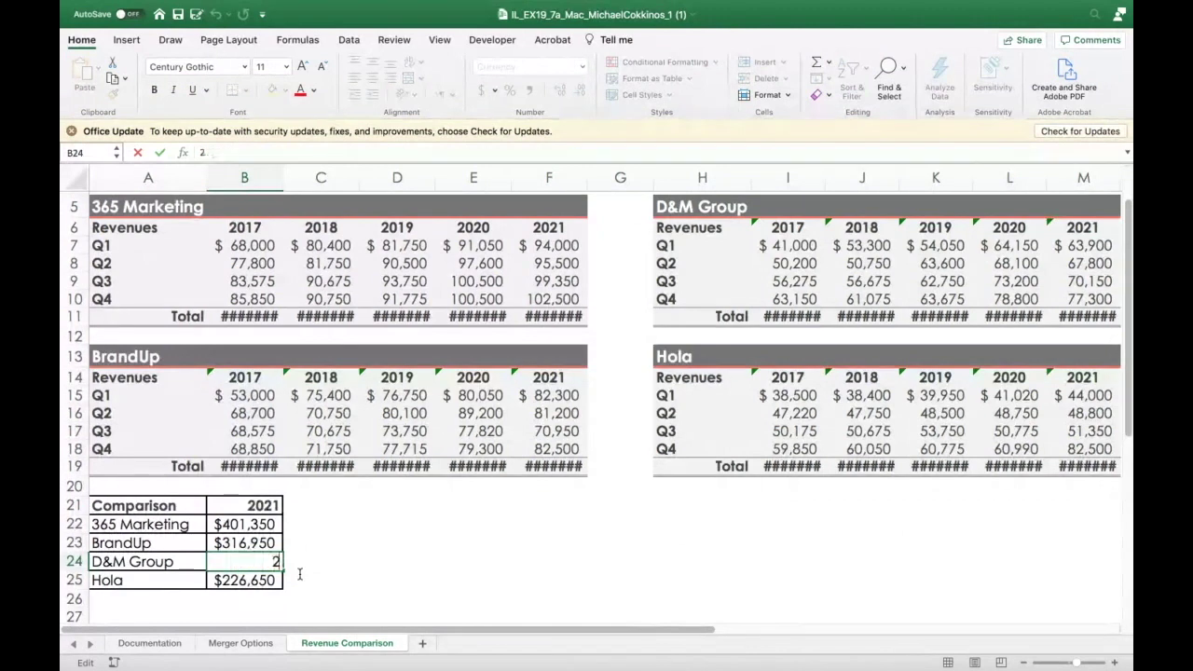
{"action": "type", "text": "79"}
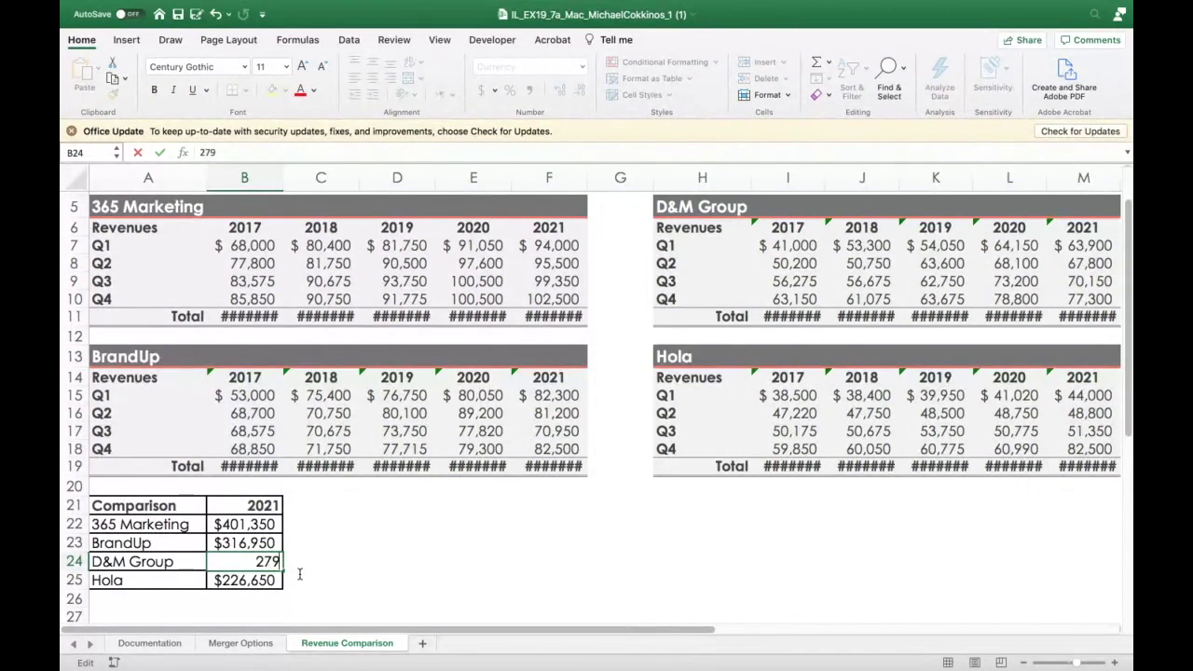
{"action": "type", "text": ",150"}
{"action": "key", "text": "Return"}
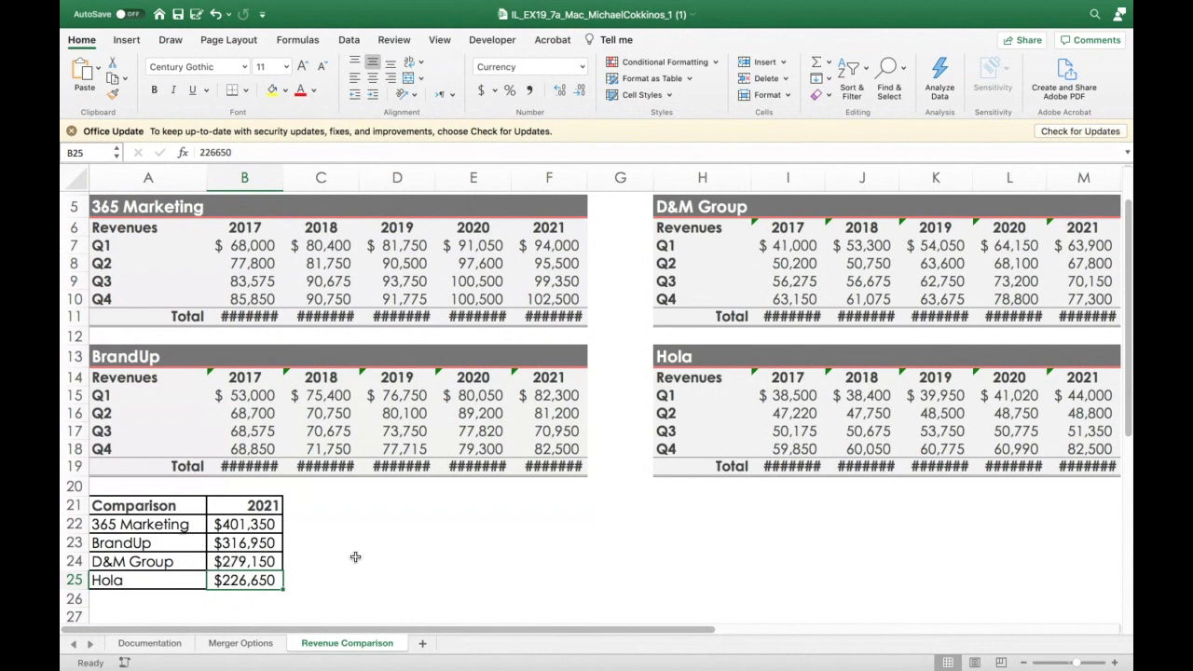
- Open the workbook's links for editing and try to open the source file Support_EX19_7a_Mac_365.xlsx
{"action": "left_click", "coordinate": [348, 40]}
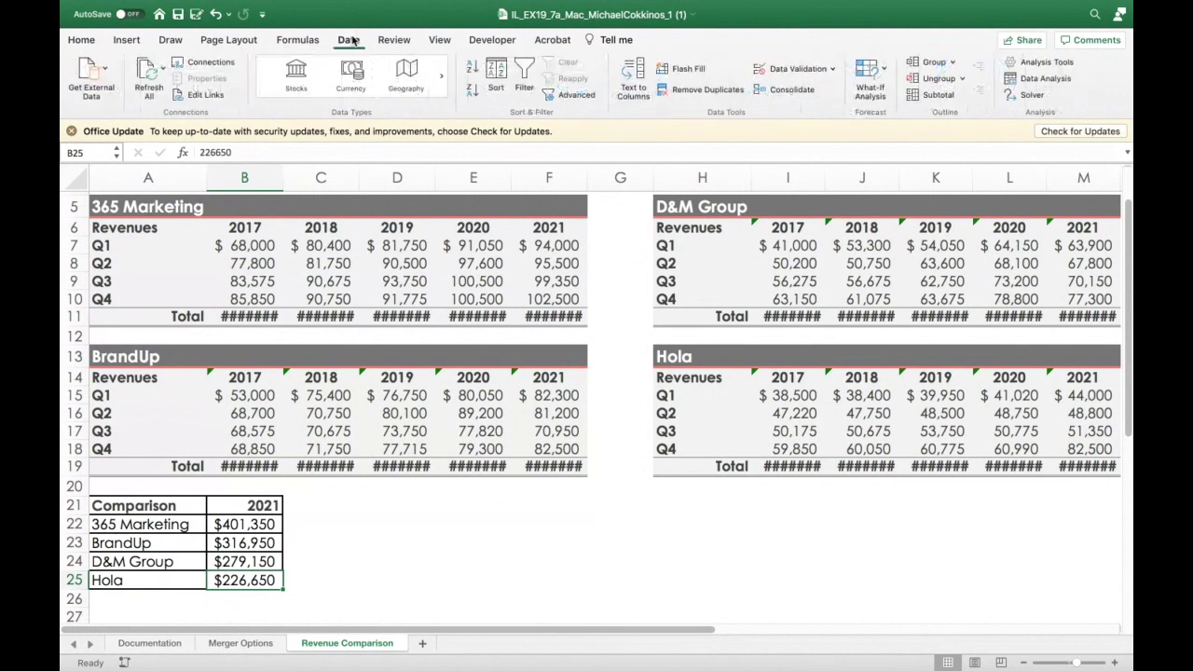
{"action": "left_click", "coordinate": [202, 97]}
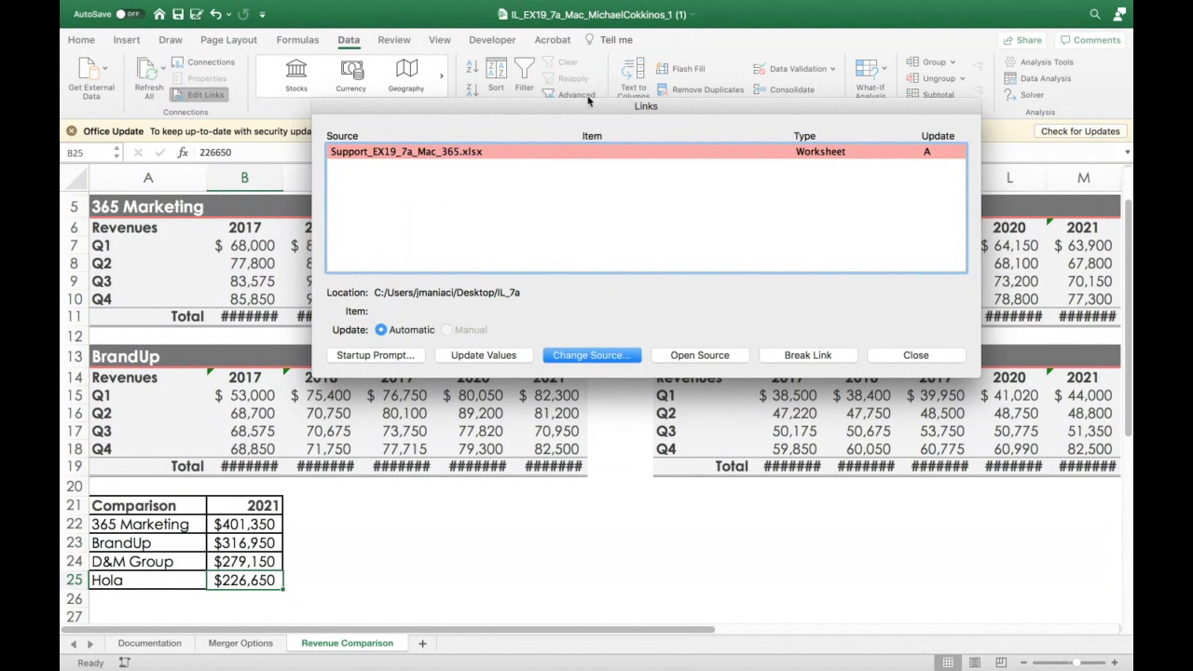
{"action": "left_click_drag", "start_coordinate": [587, 103], "coordinate": [569, 356]}
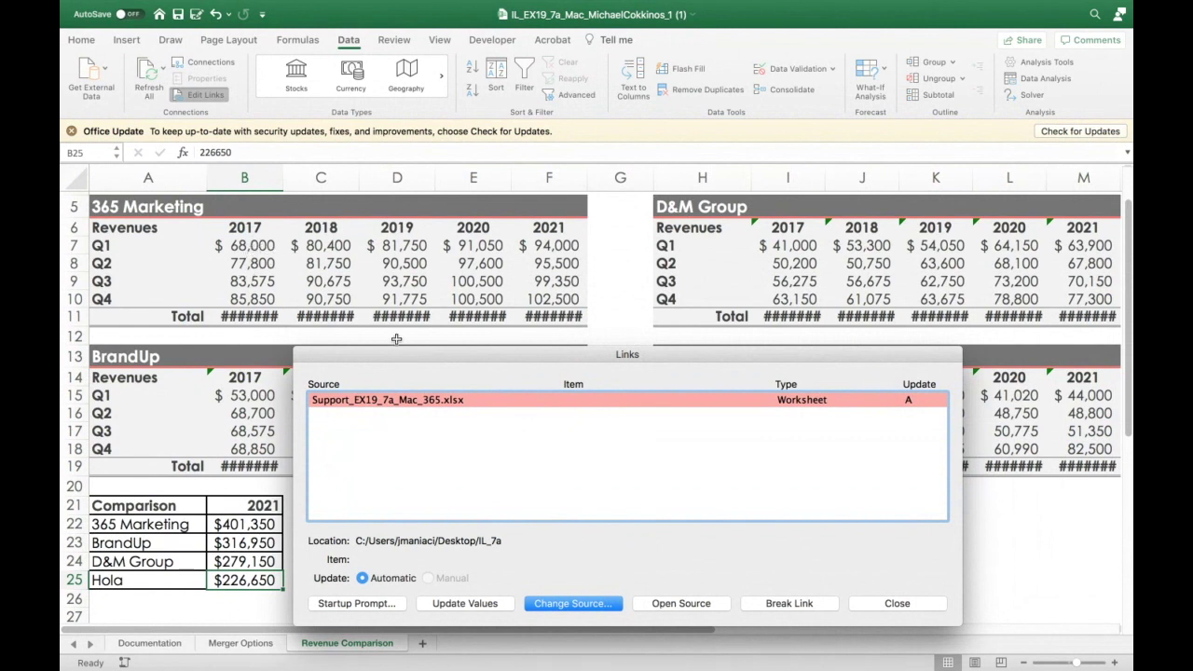
{"action": "left_click", "coordinate": [659, 603]}
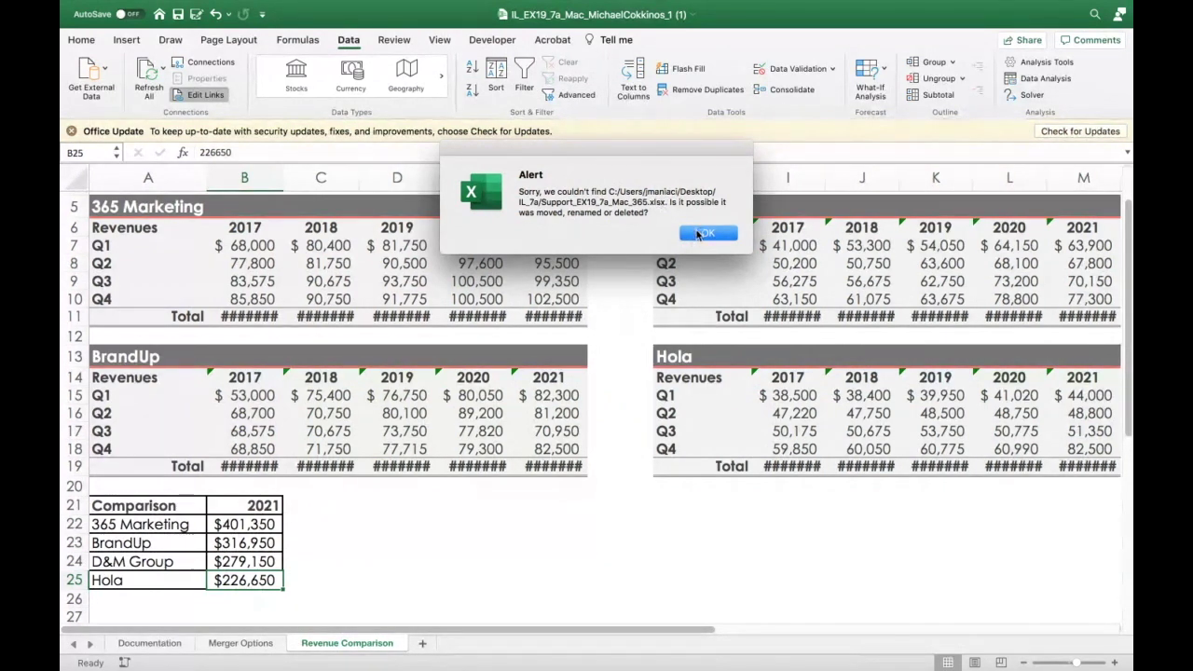
{"action": "left_click", "coordinate": [703, 233]}
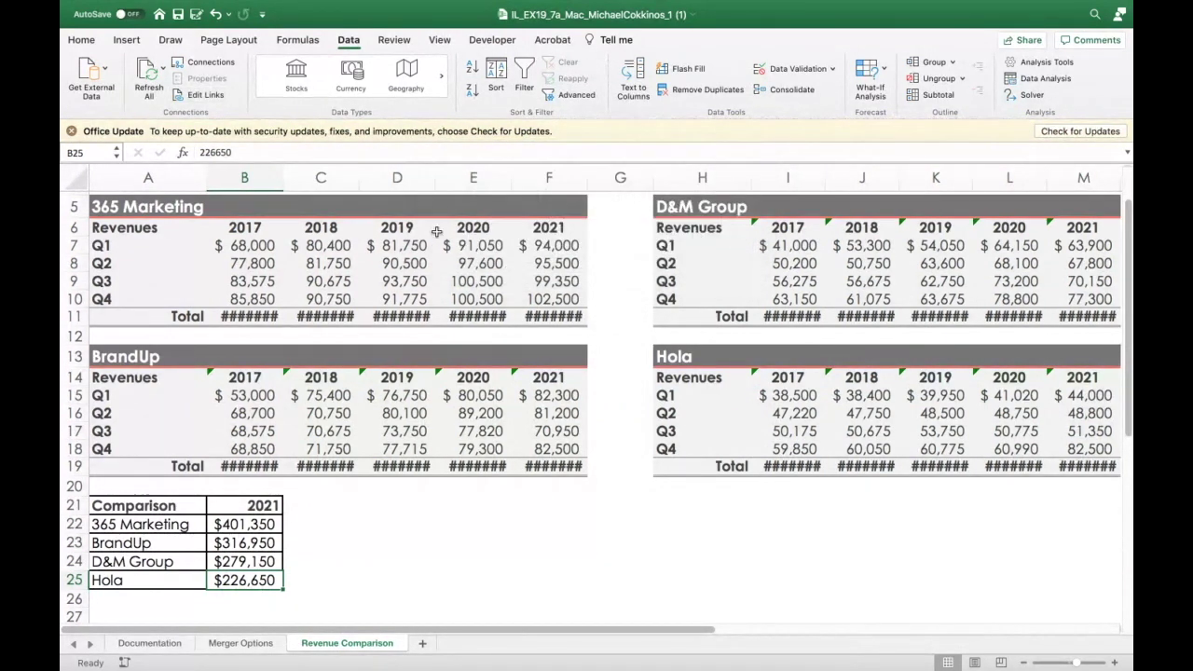
- Change the link's source to Support_EX19_7a_Mac_365 (2).xlsx in Downloads and open that source workbook
{"action": "left_click", "coordinate": [207, 94]}
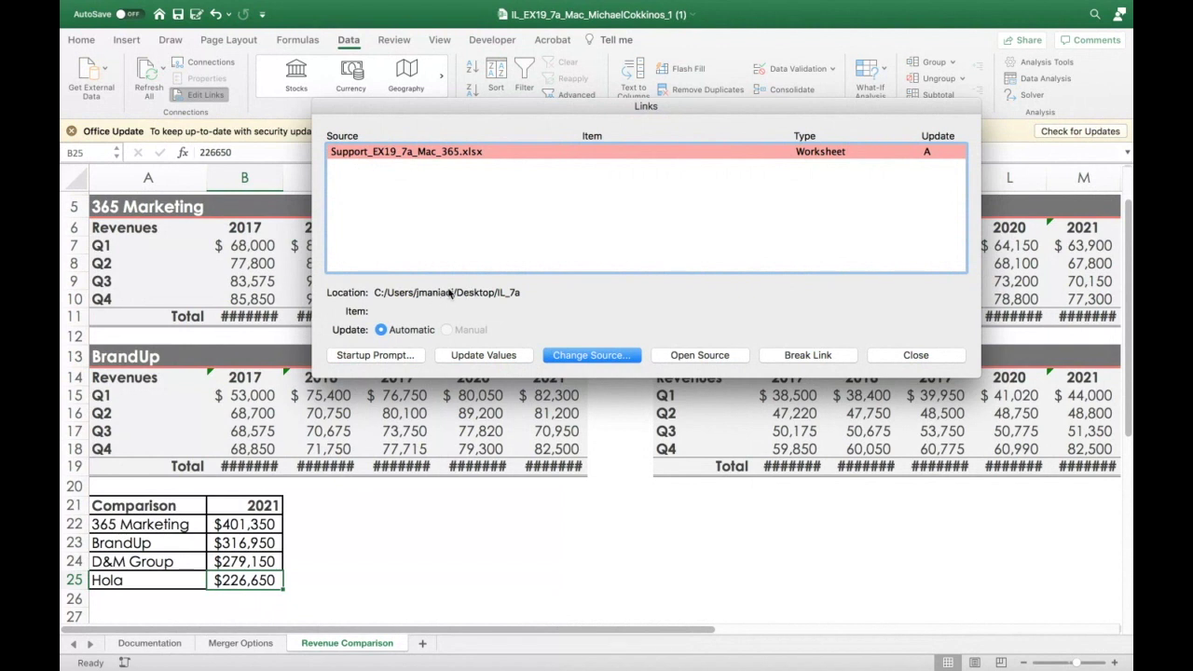
{"action": "left_click", "coordinate": [578, 356]}
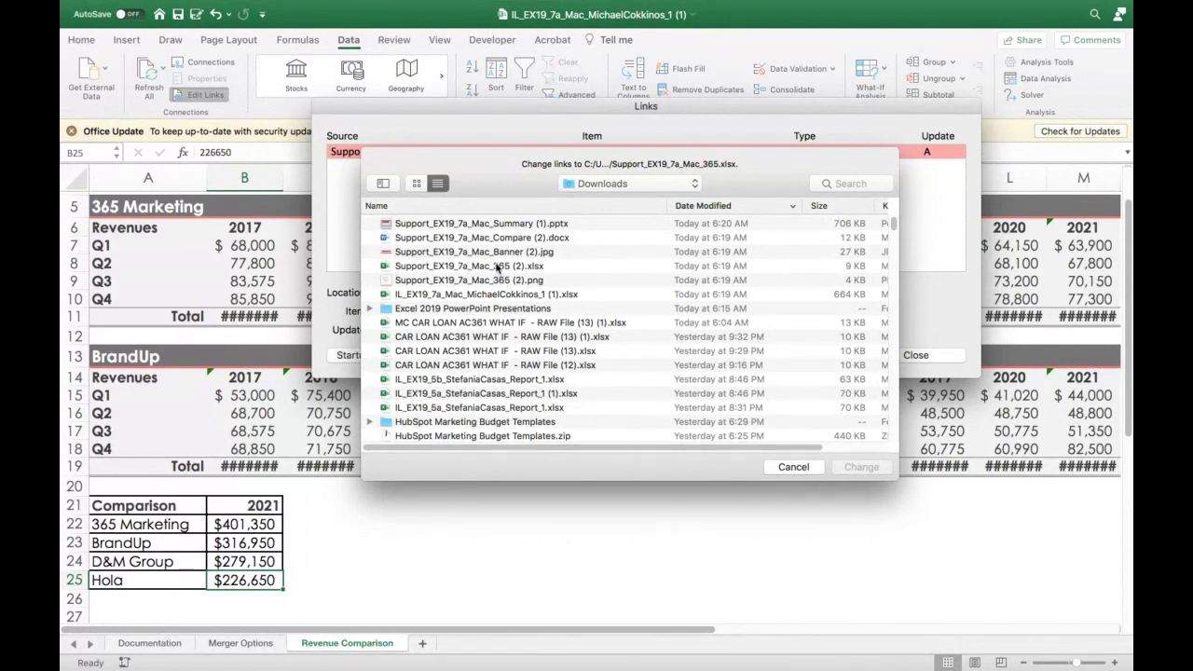
{"action": "double_click", "coordinate": [499, 266]}
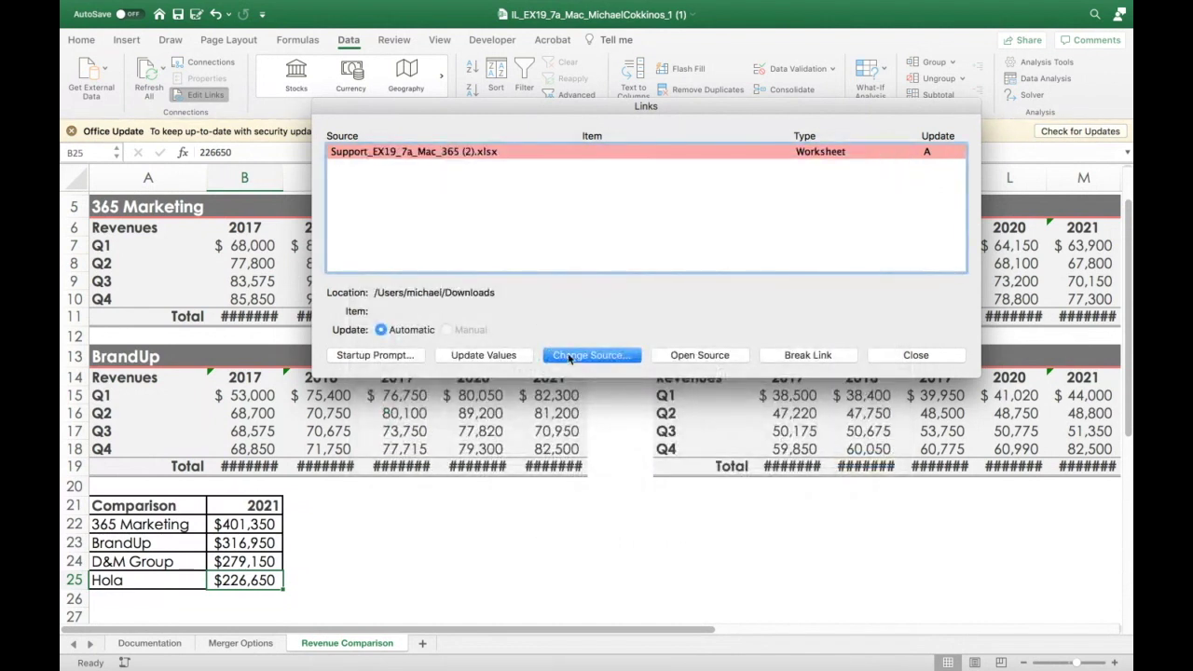
{"action": "left_click", "coordinate": [673, 358]}
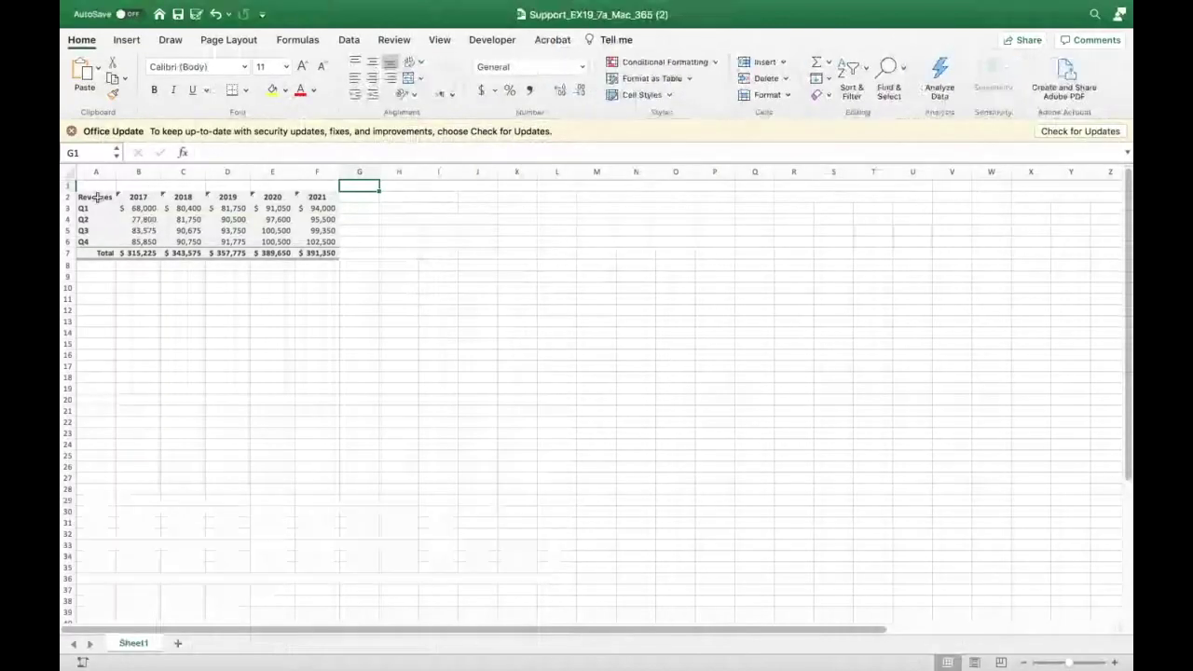
- Set the 2017 Q1 revenue in cell B3 of the source workbook to 12 and return to the Revenue Comparison workbook
{"action": "left_click", "coordinate": [144, 209]}
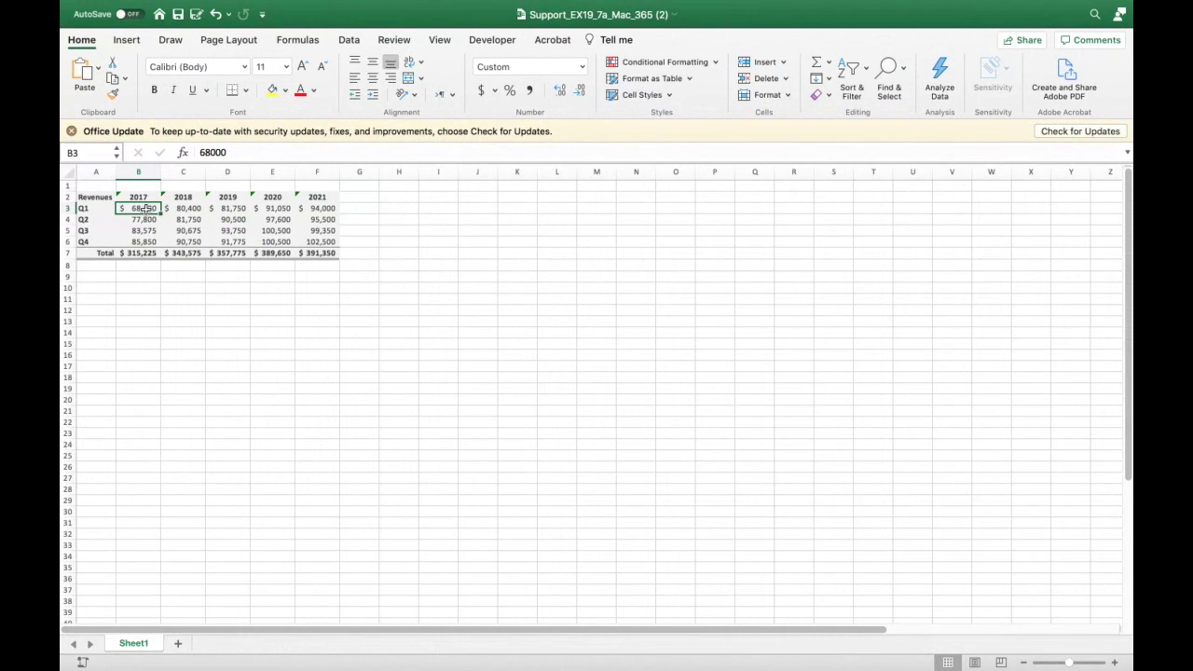
{"action": "type", "text": "12"}
{"action": "key", "text": "Return"}
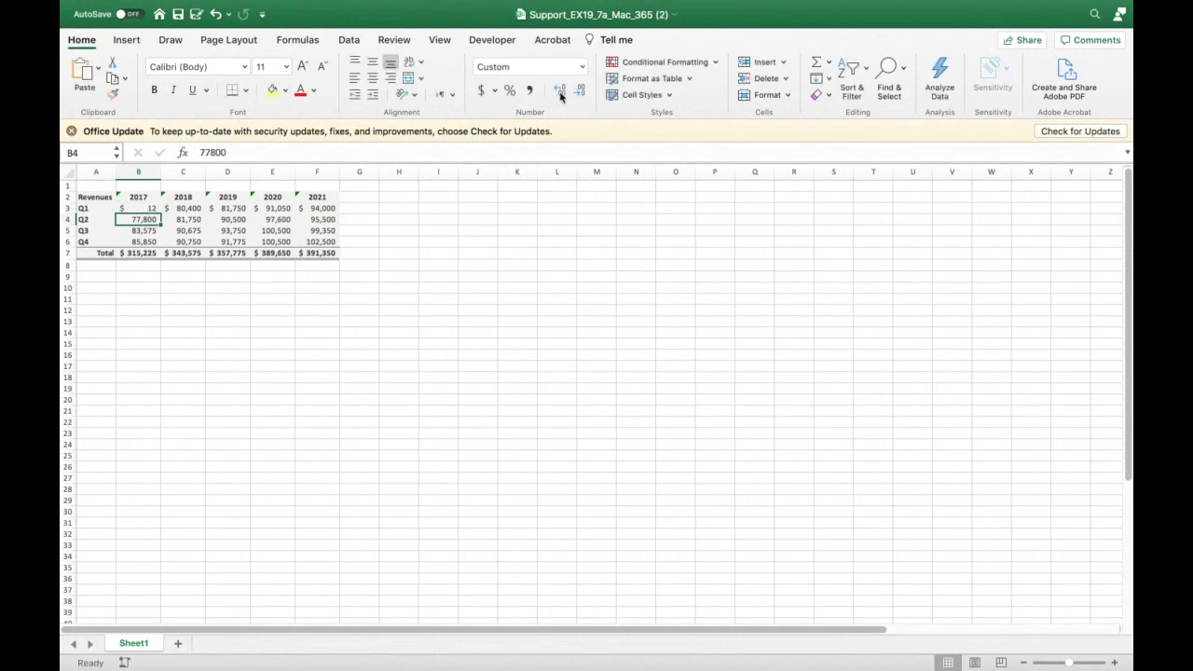
{"action": "mouse_move", "coordinate": [530, 4]}
{"action": "left_click", "coordinate": [425, 7]}
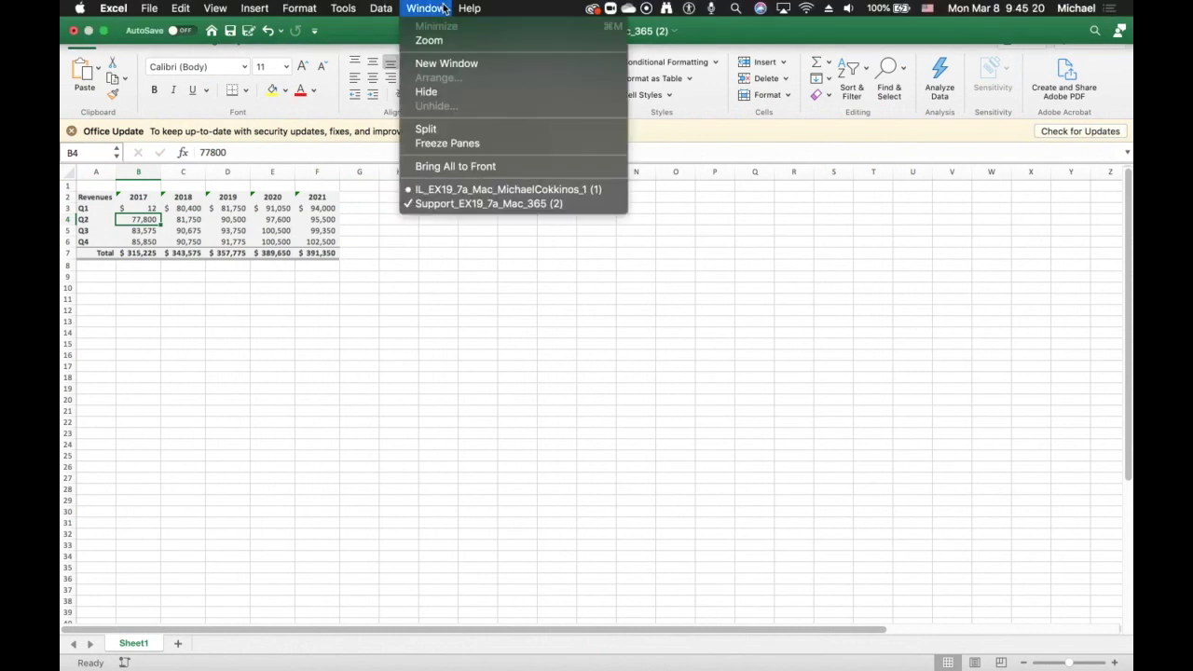
{"action": "left_click", "coordinate": [444, 191]}
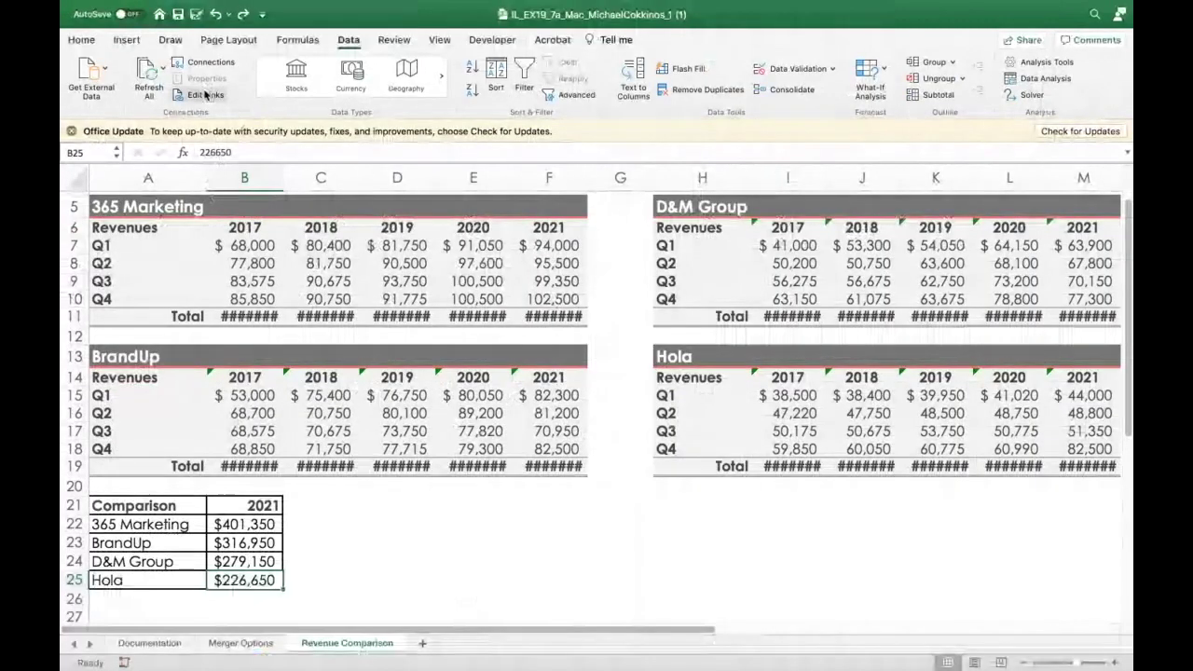
- Break the workbook's link to Support_EX19_7a_Mac_365 (2).xlsx and close the links dialog
{"action": "left_click", "coordinate": [213, 96]}
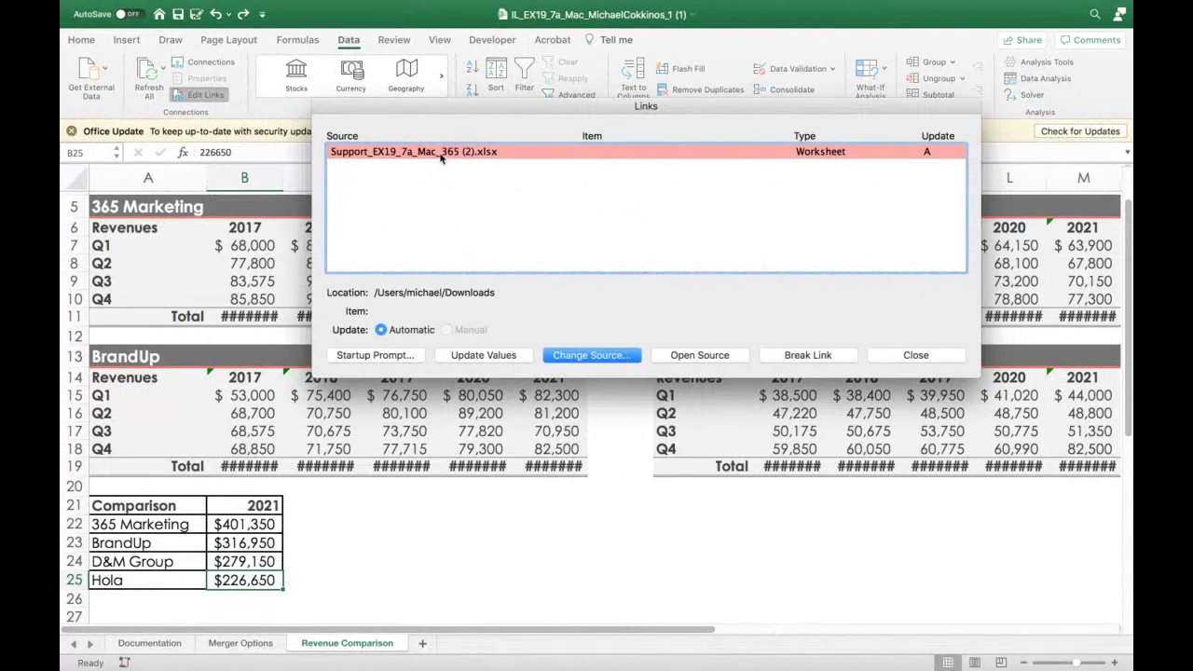
{"action": "left_click", "coordinate": [798, 356]}
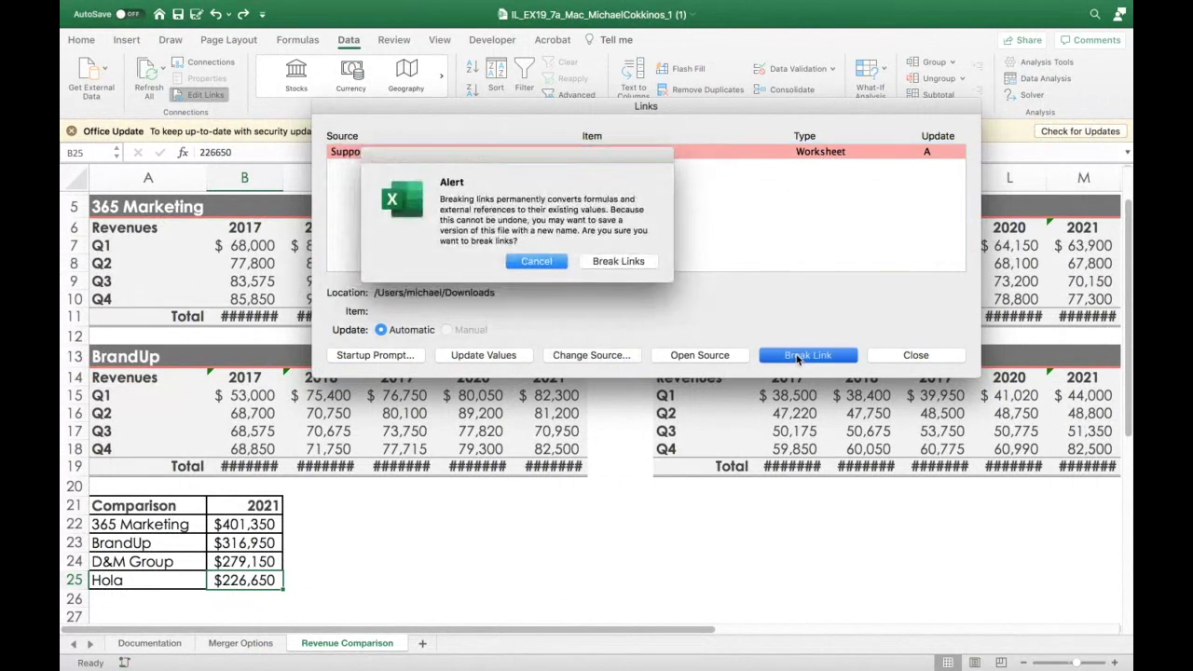
{"action": "left_click", "coordinate": [615, 262]}
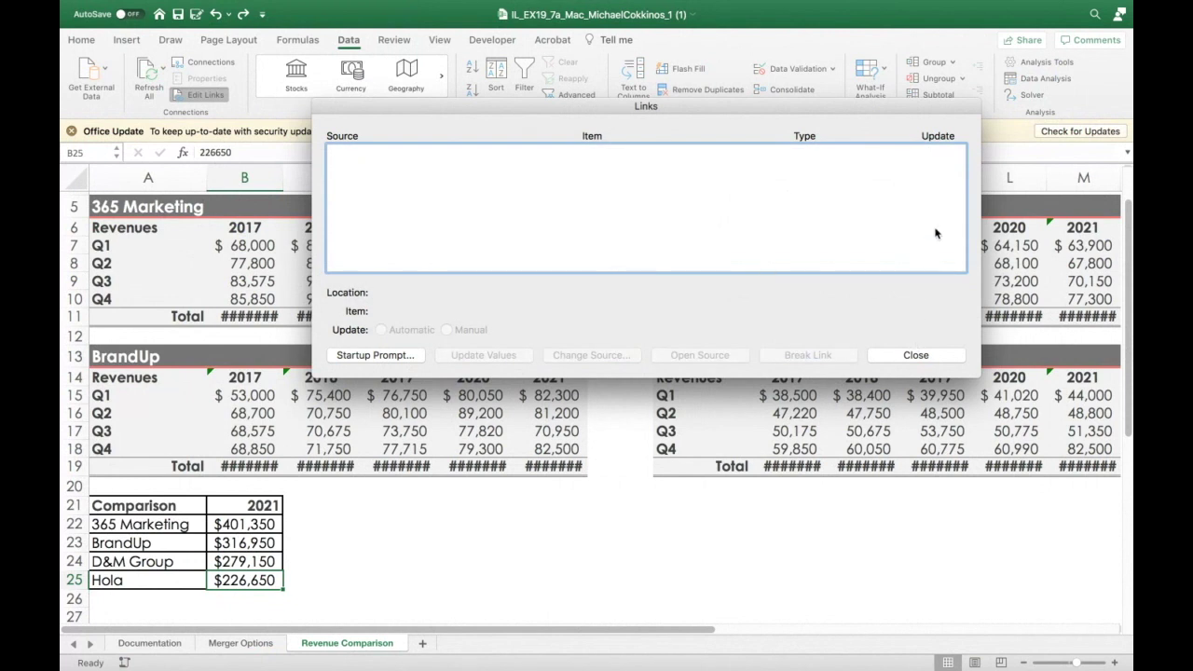
{"action": "left_click", "coordinate": [930, 355]}
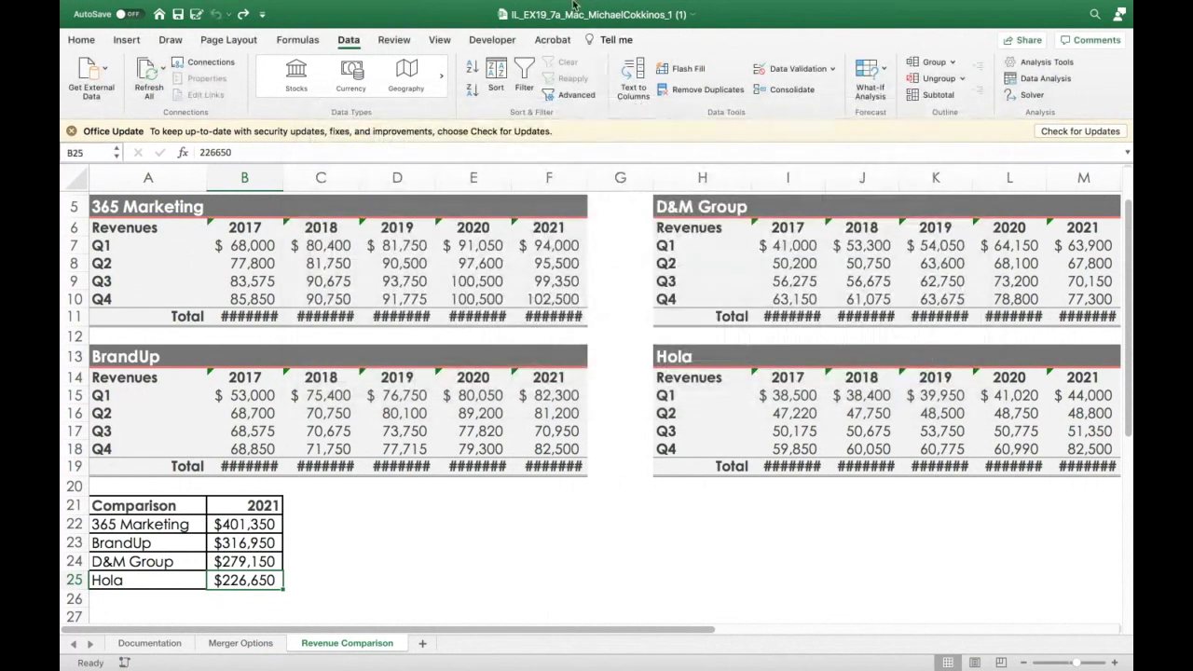
- In the Support_EX19_7a_Mac_365 (2) workbook, set the 2017 Q1 revenue in B3 to 13 and return to the Revenue Comparison workbook
{"action": "left_click", "coordinate": [427, 8]}
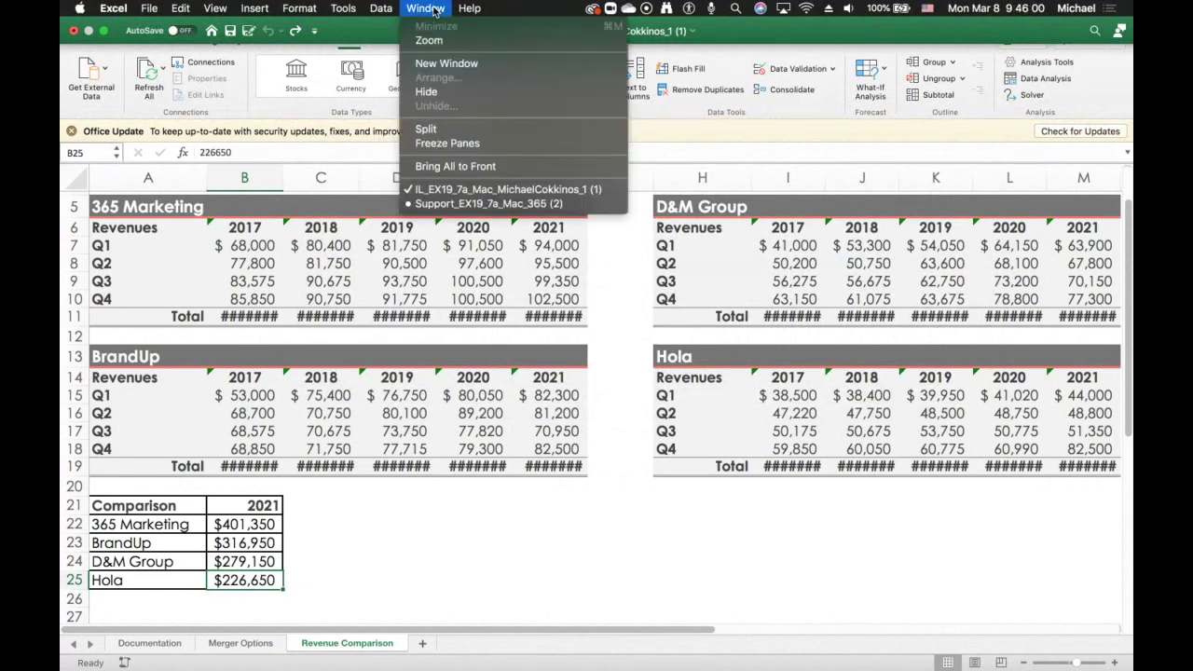
{"action": "left_click", "coordinate": [448, 204]}
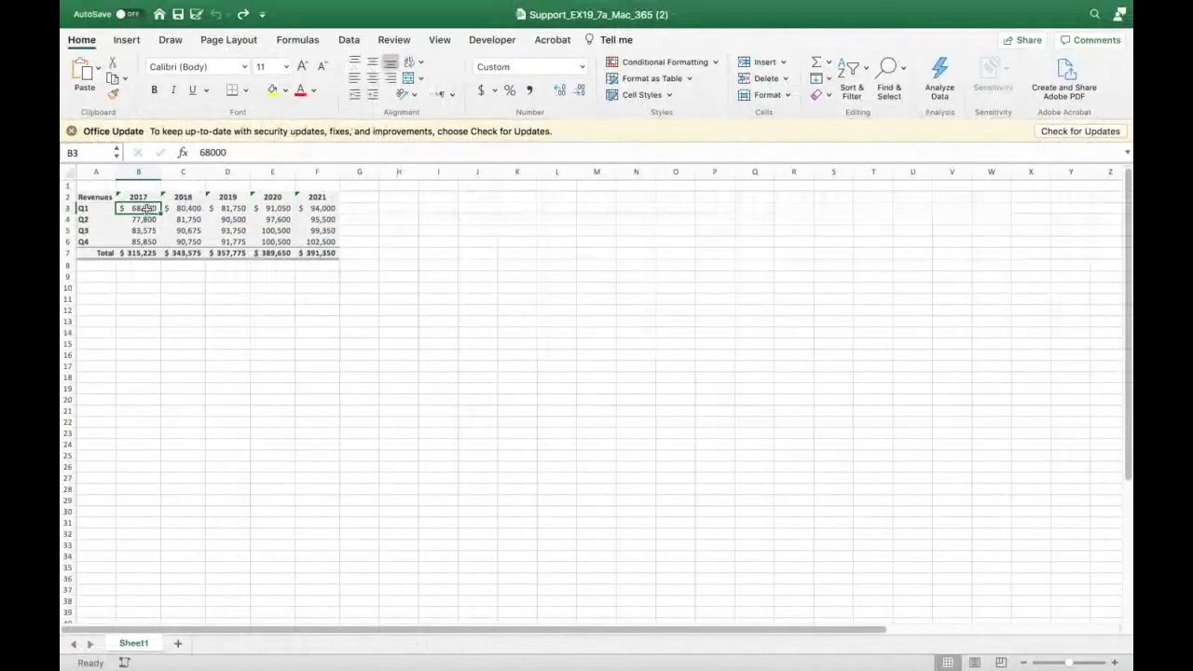
{"action": "type", "text": "13"}
{"action": "key", "text": "Return"}
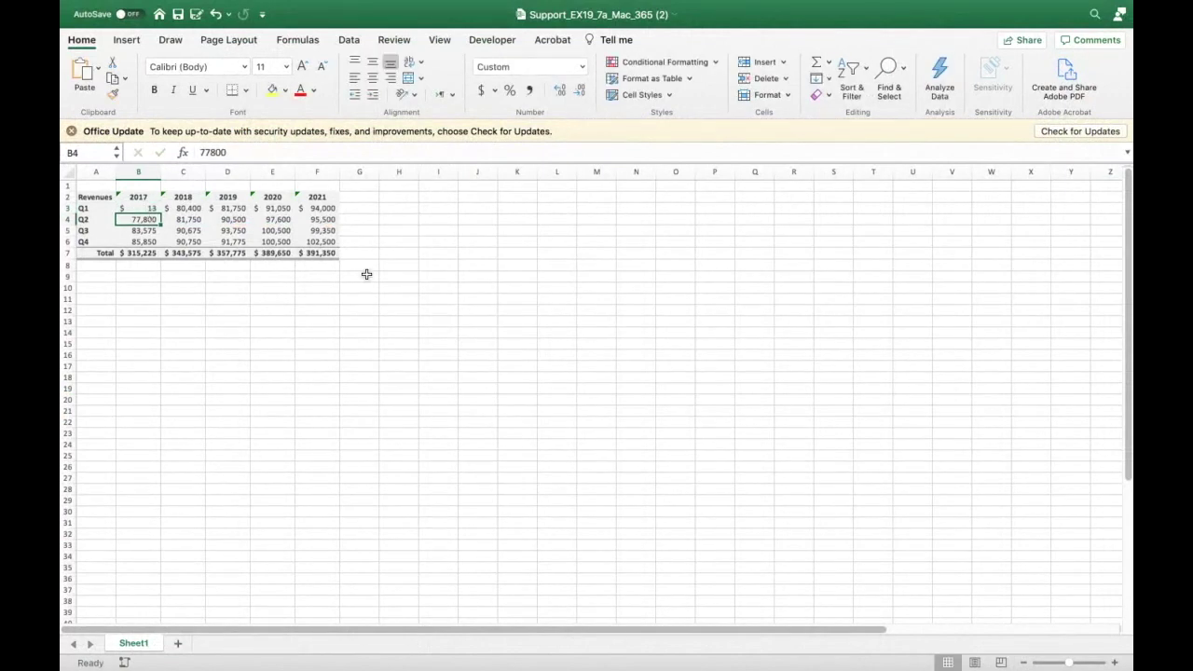
{"action": "left_click", "coordinate": [425, 8]}
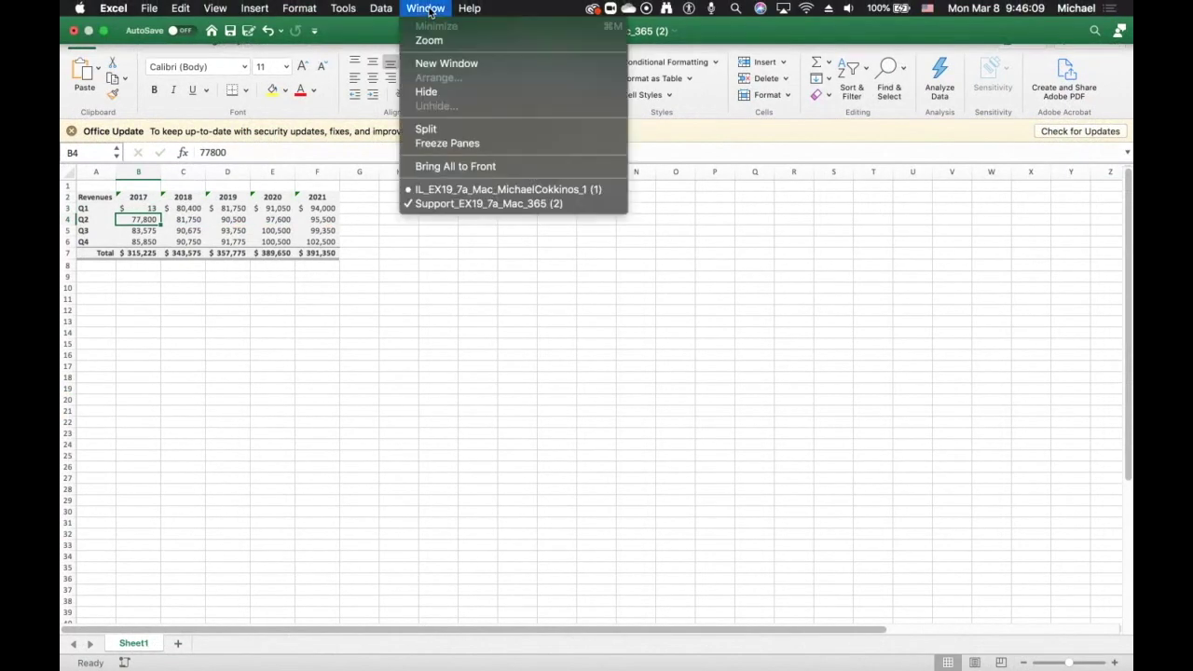
{"action": "left_click", "coordinate": [429, 191]}
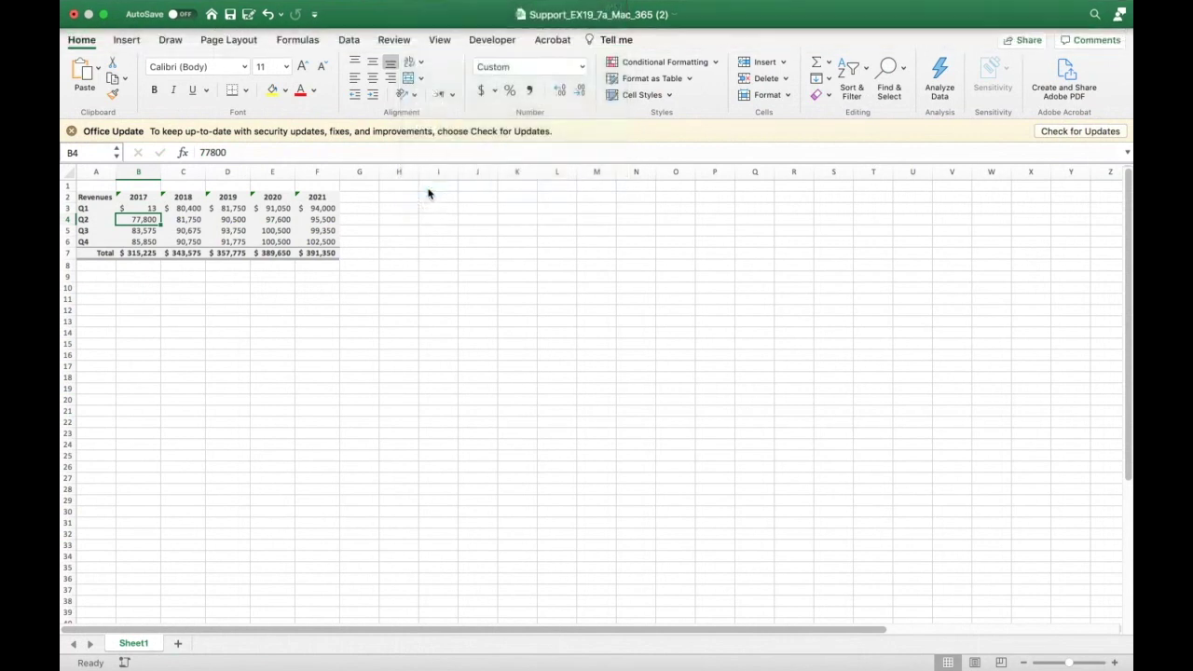